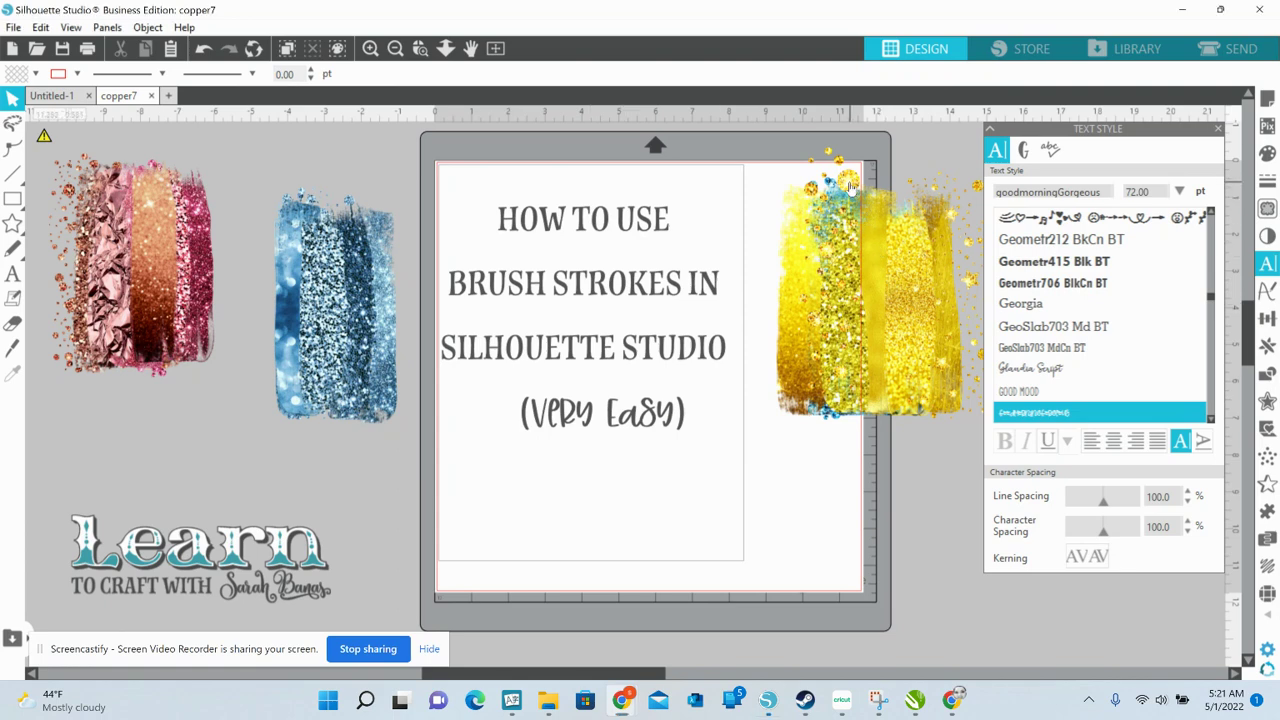
Step: Delete all four title text lines from the page
mouse_move(848, 186)
left_mouse_down()
mouse_move(768, 203)
mouse_move(848, 200)
left_mouse_up()
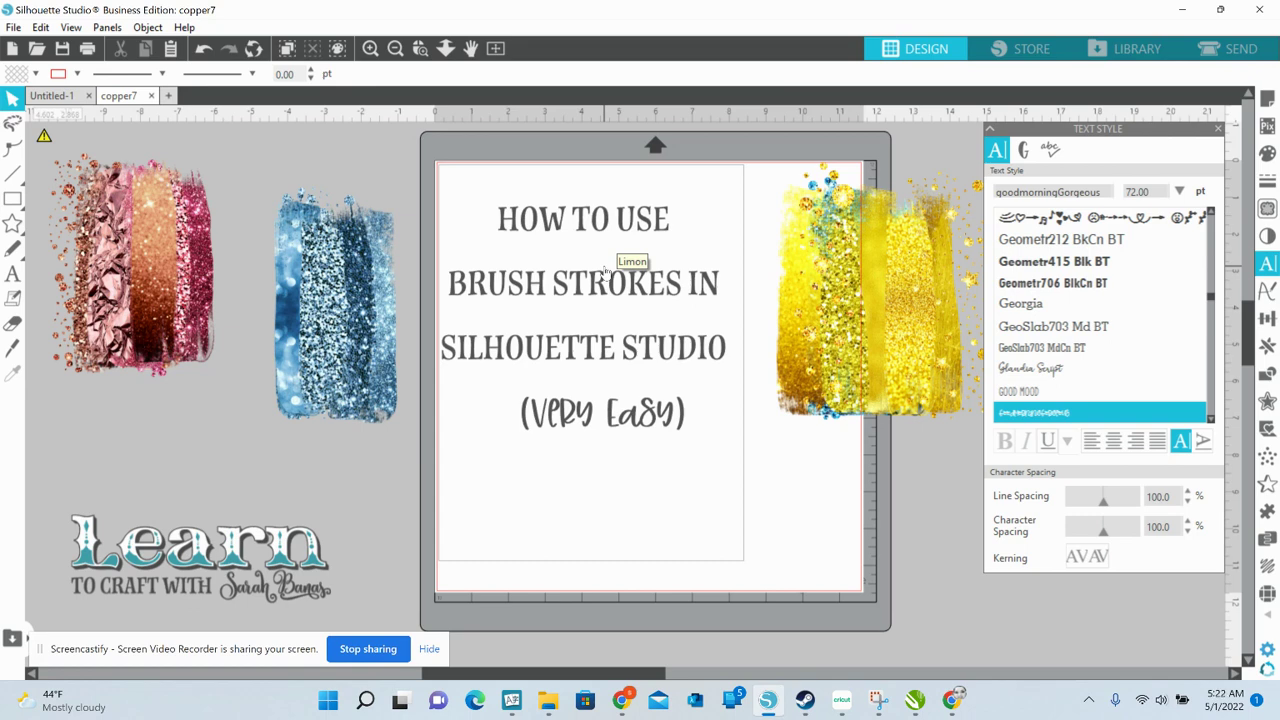
left_click(541, 362)
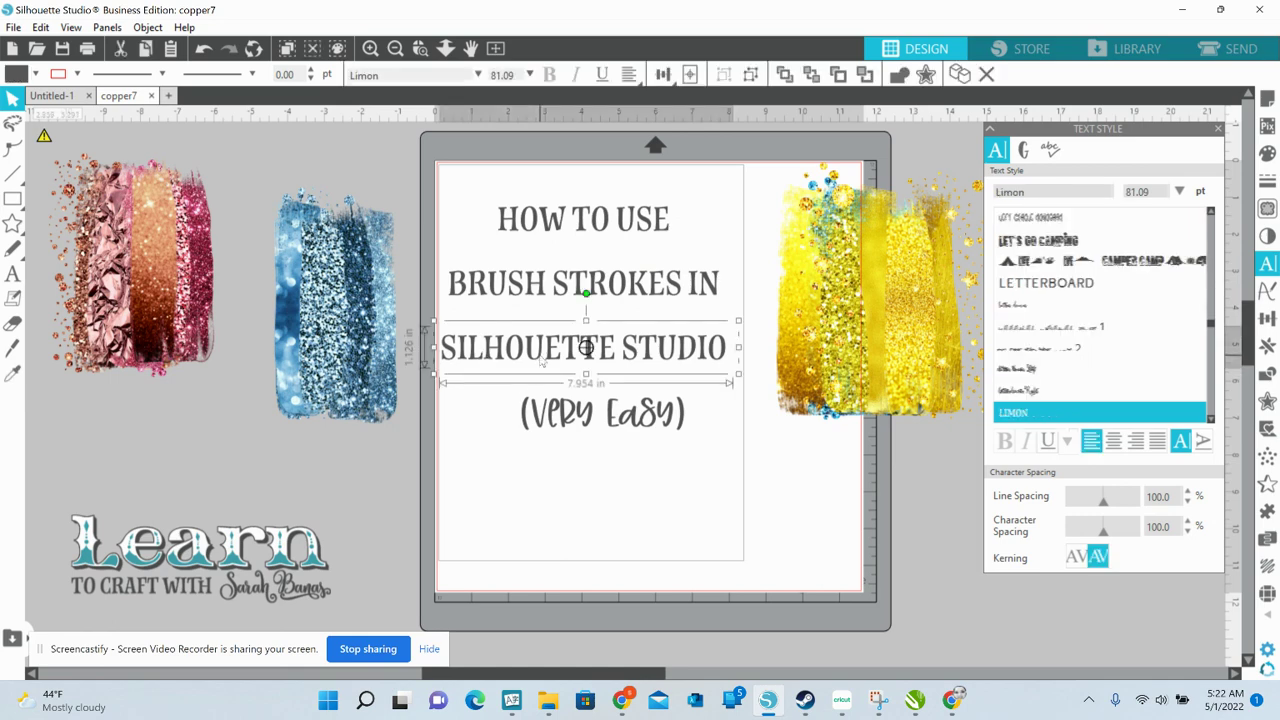
left_click_drag(560, 460, 558, 190)
key("Delete")
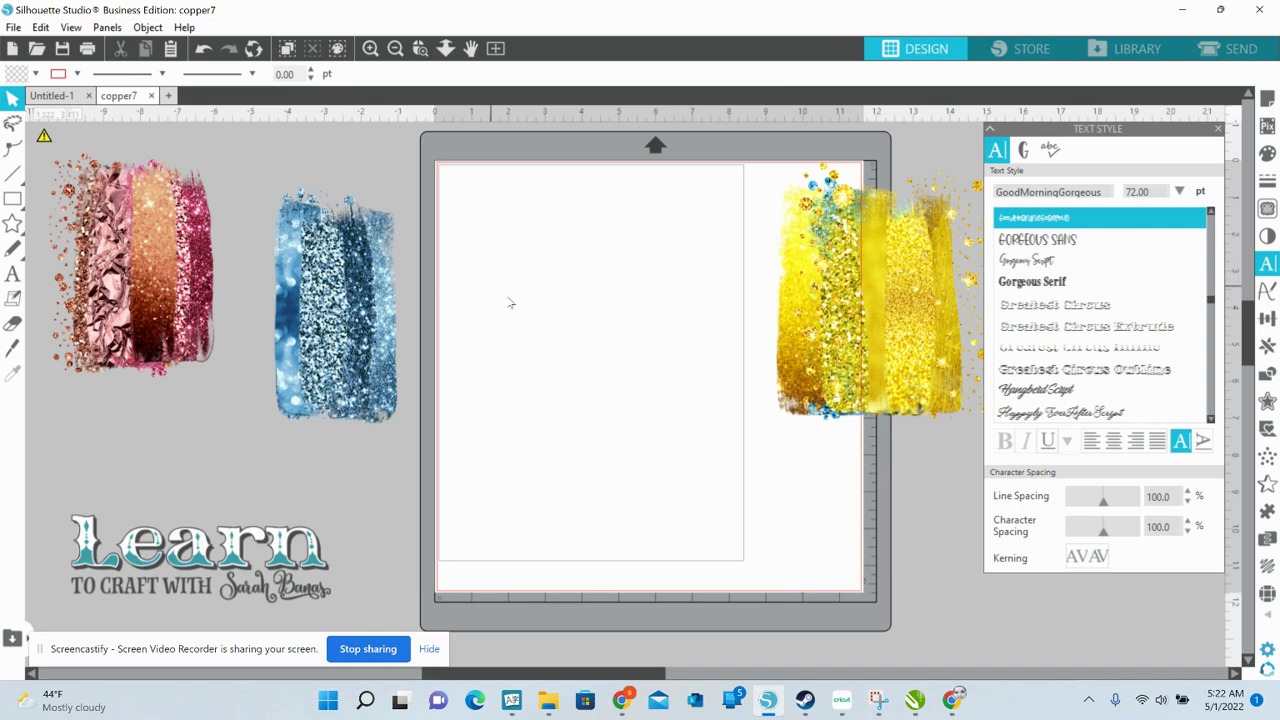
Step: Move the blue brush strokes onto the page and separate the light glitter stroke, placing it over the page's left edge
left_click(296, 286)
left_click_drag(283, 287, 503, 342)
left_click(440, 354)
left_click_drag(445, 311, 419, 312)
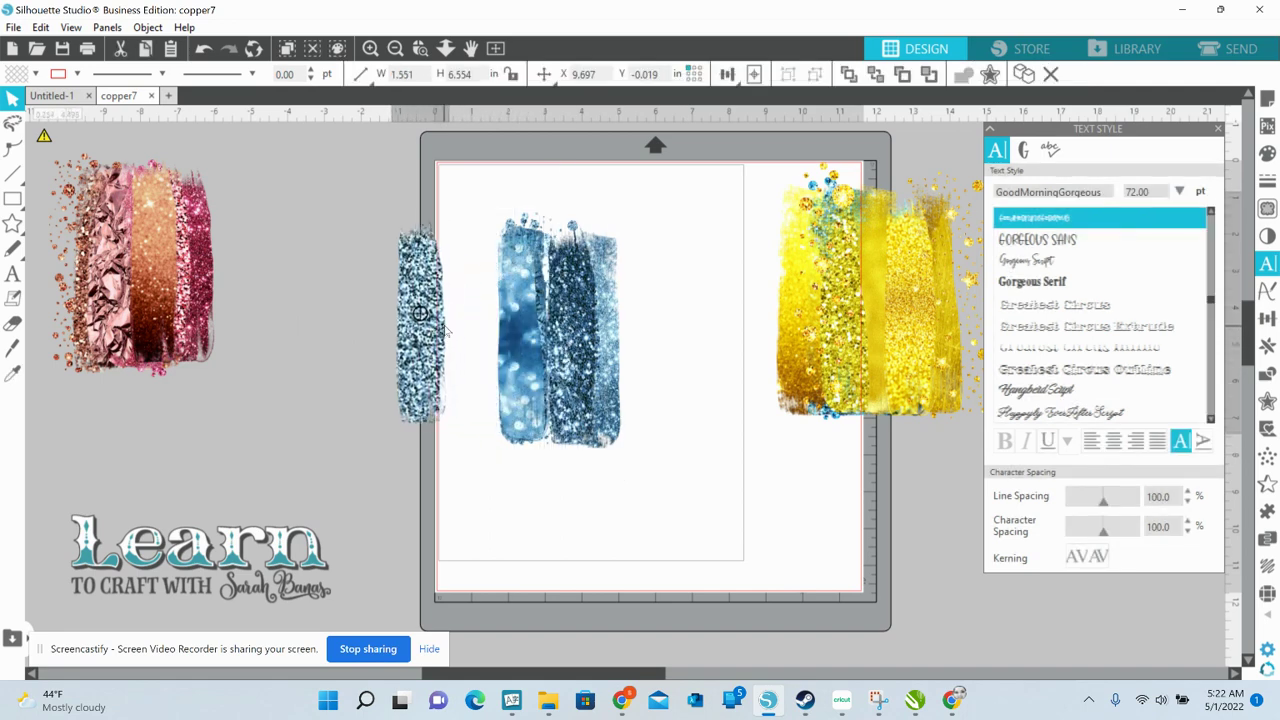
Step: Enlarge the light glitter stroke to about 1.708 by 7.218 in and place the blue bokeh stroke against its right side
left_click(461, 357)
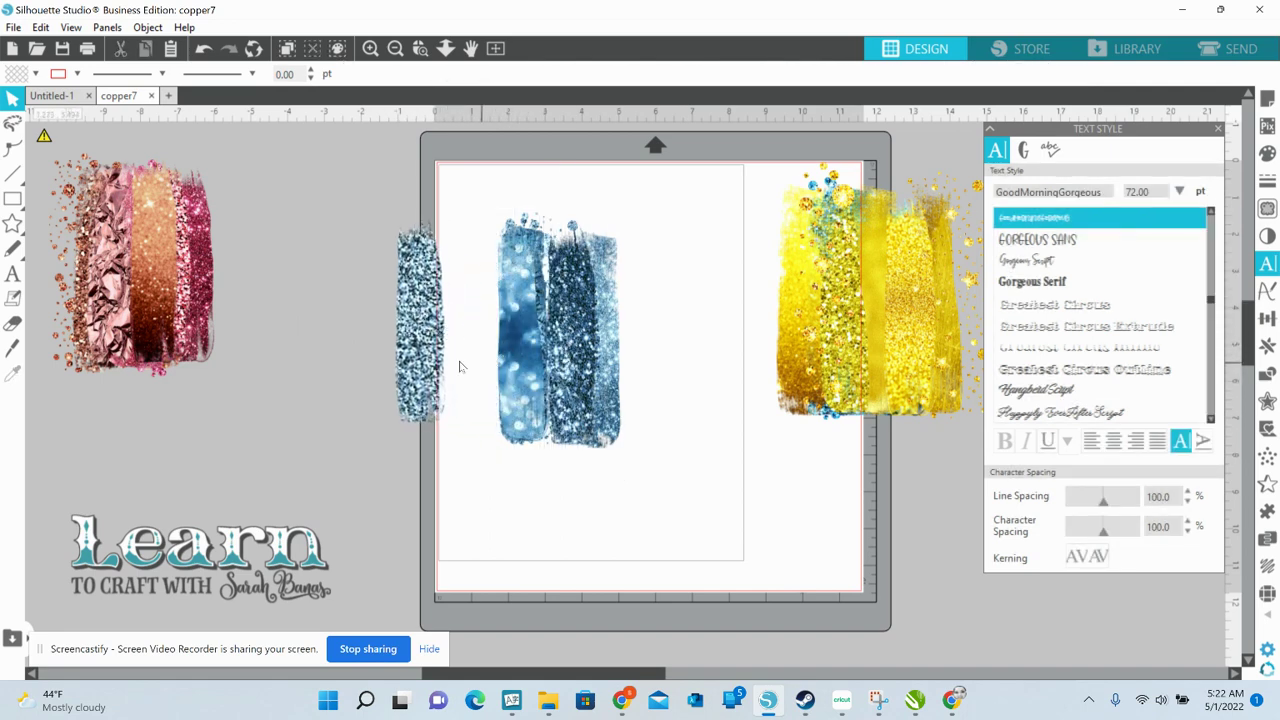
left_click(427, 368)
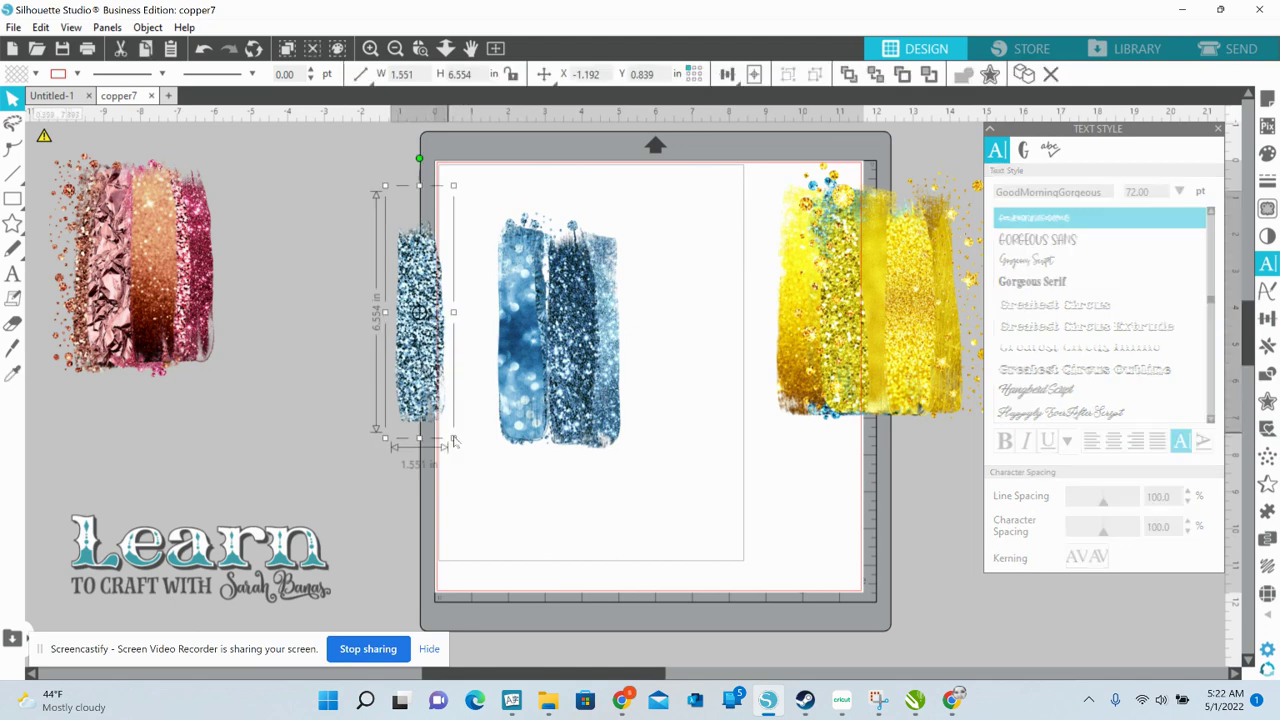
left_click_drag(455, 441, 459, 464)
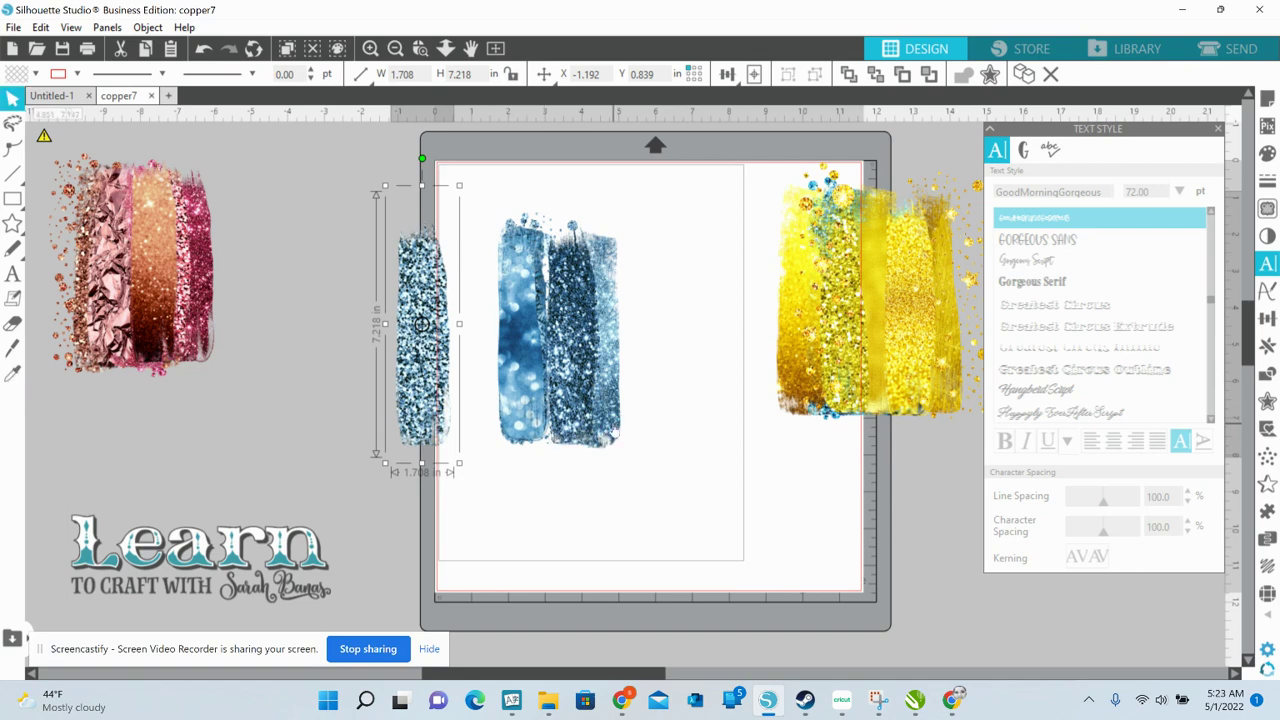
left_click_drag(533, 343, 473, 343)
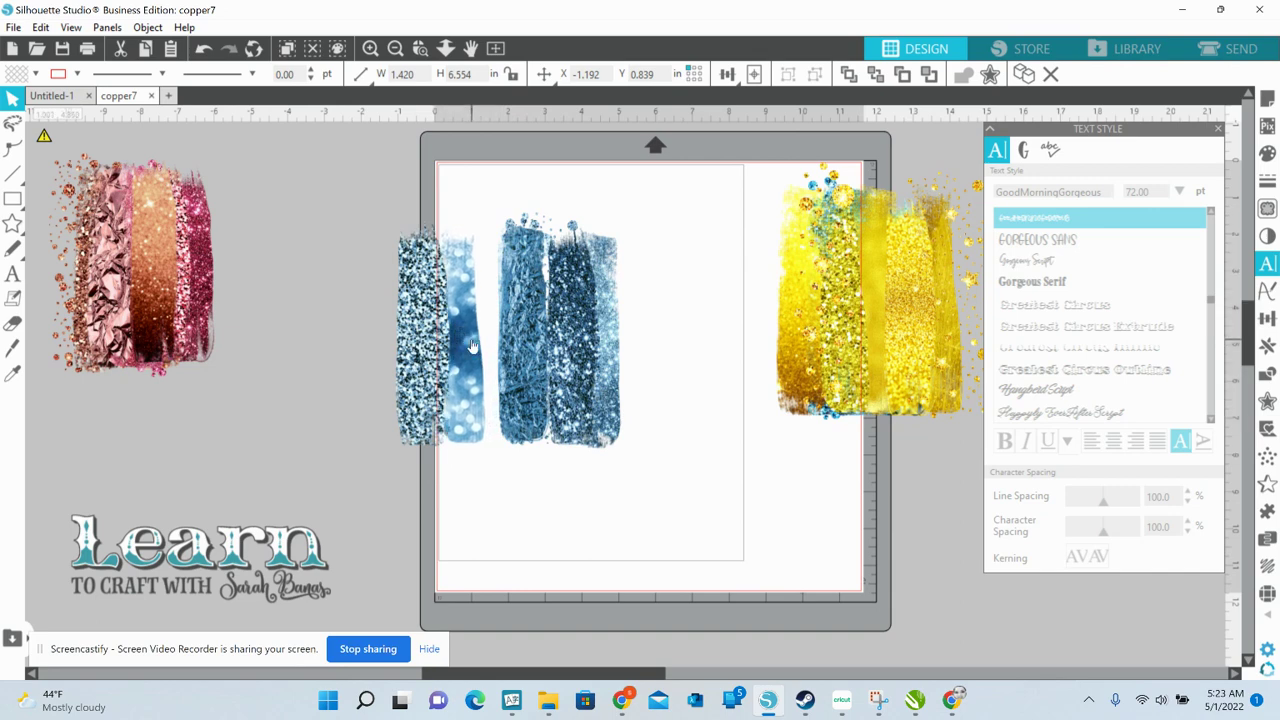
key("Escape")
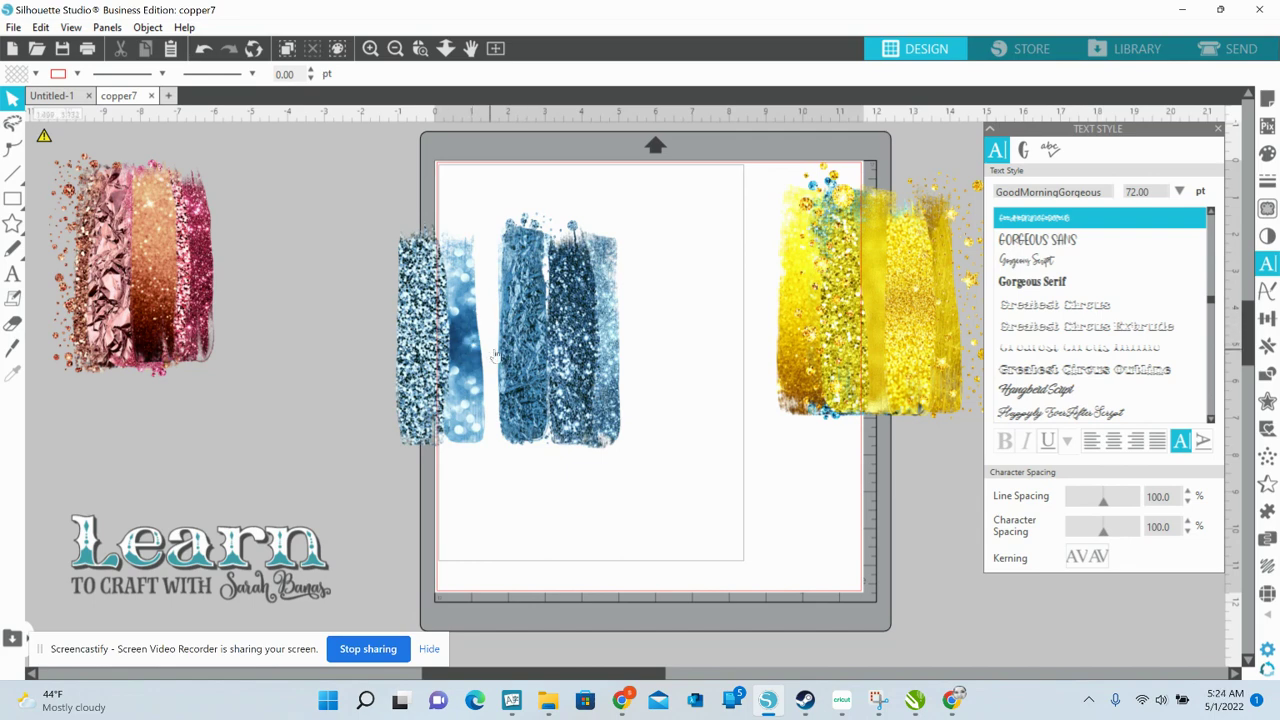
Step: Move the crinkled blue stroke, then the splatter dots together with their smooth stroke, to the right side of the blue stack
mouse_move(531, 304)
left_mouse_down()
mouse_move(470, 308)
mouse_move(654, 311)
mouse_move(527, 310)
mouse_move(661, 323)
left_mouse_up()
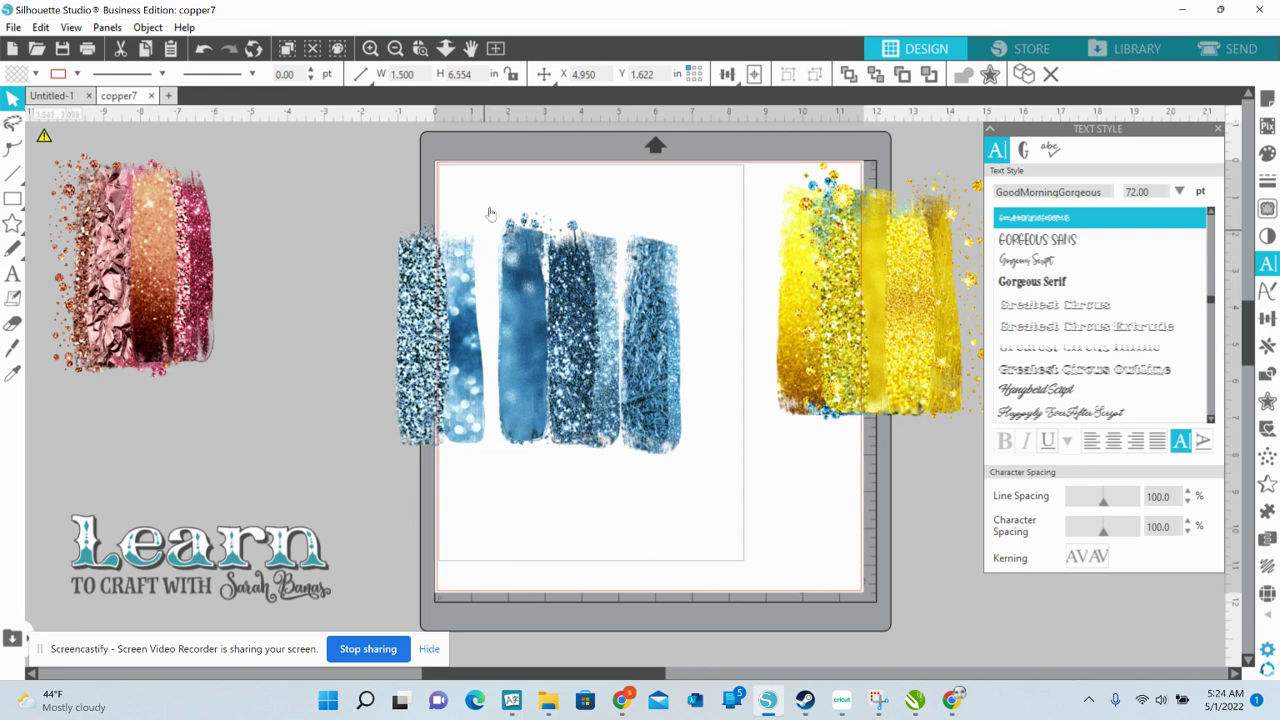
left_click(522, 192)
left_click(536, 255)
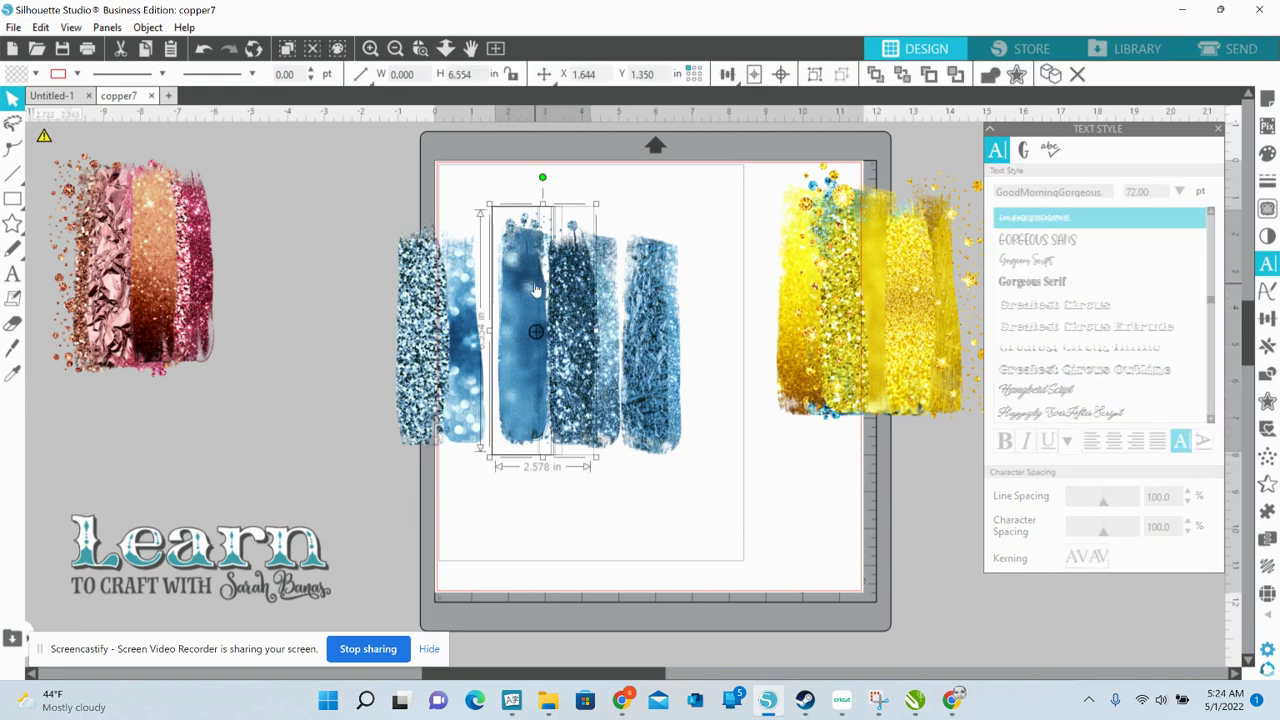
mouse_move(543, 290)
left_mouse_down()
mouse_move(672, 296)
mouse_move(706, 311)
left_mouse_up()
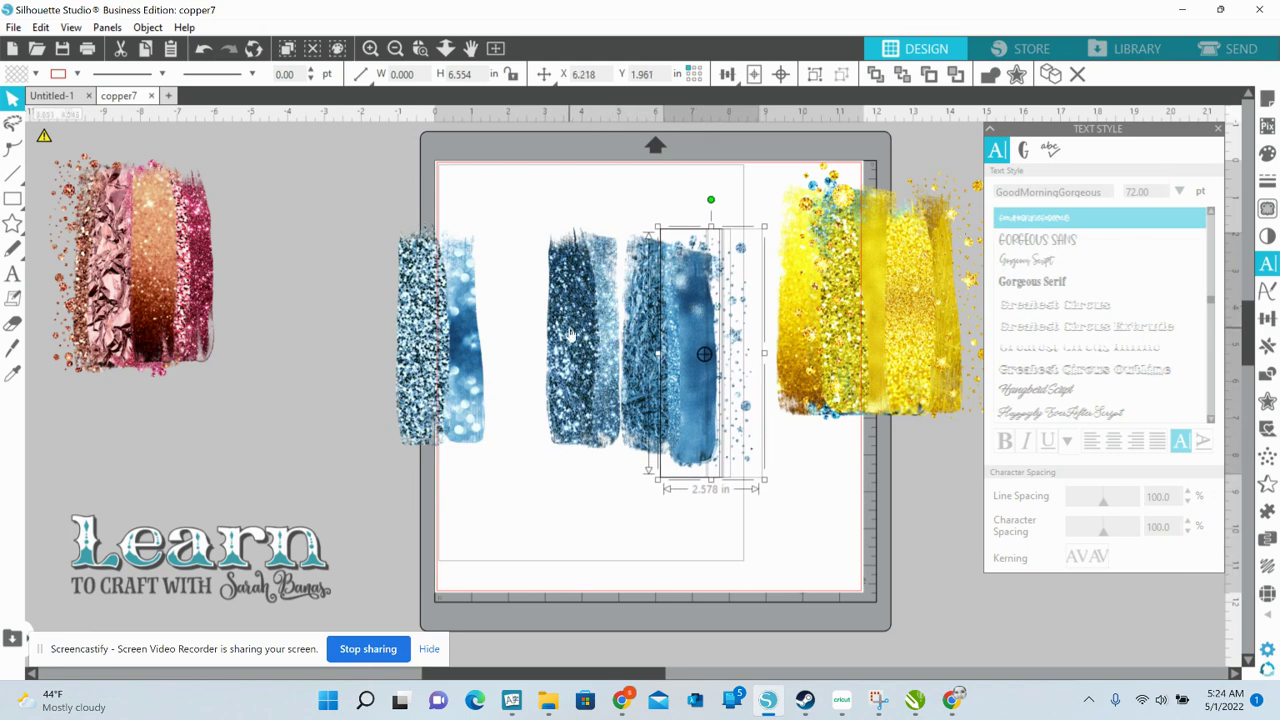
Step: Try the dark glitter stroke directly beside the blue bokeh stroke
mouse_move(572, 335)
left_mouse_down()
mouse_move(490, 333)
mouse_move(525, 332)
mouse_move(507, 328)
left_mouse_up()
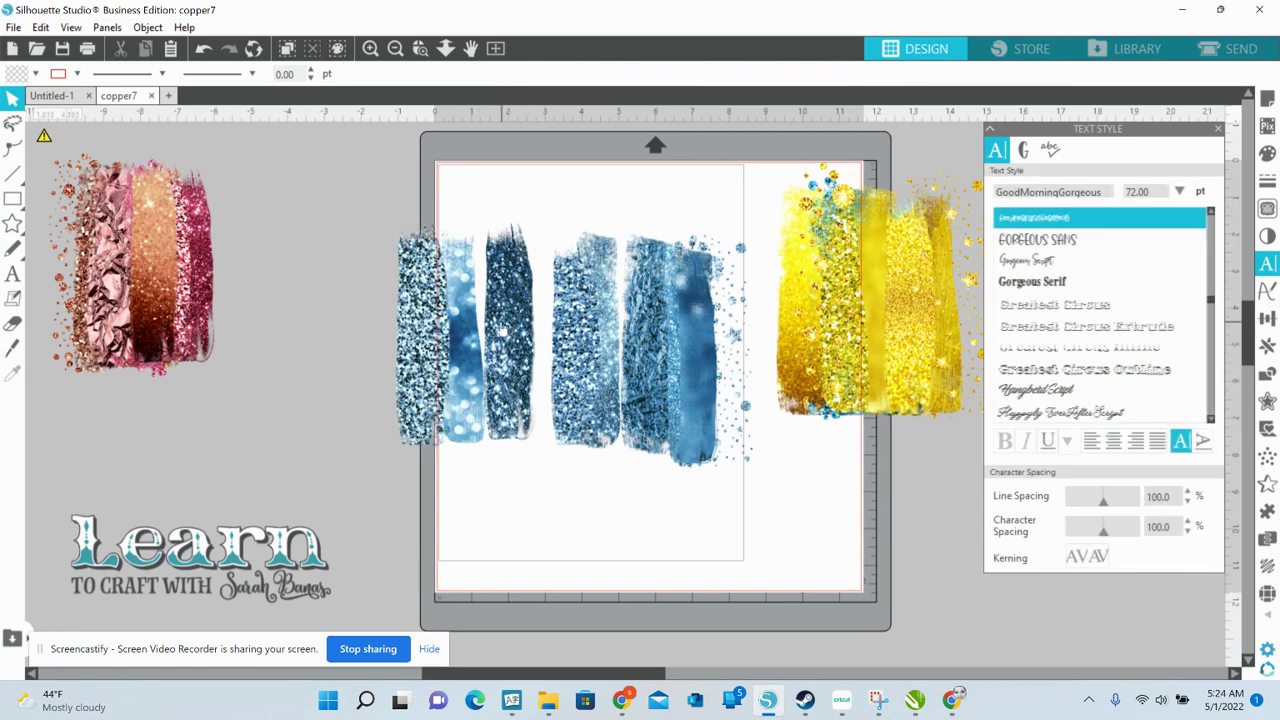
mouse_move(508, 331)
left_mouse_down()
mouse_move(394, 342)
mouse_move(494, 350)
mouse_move(463, 333)
left_mouse_up()
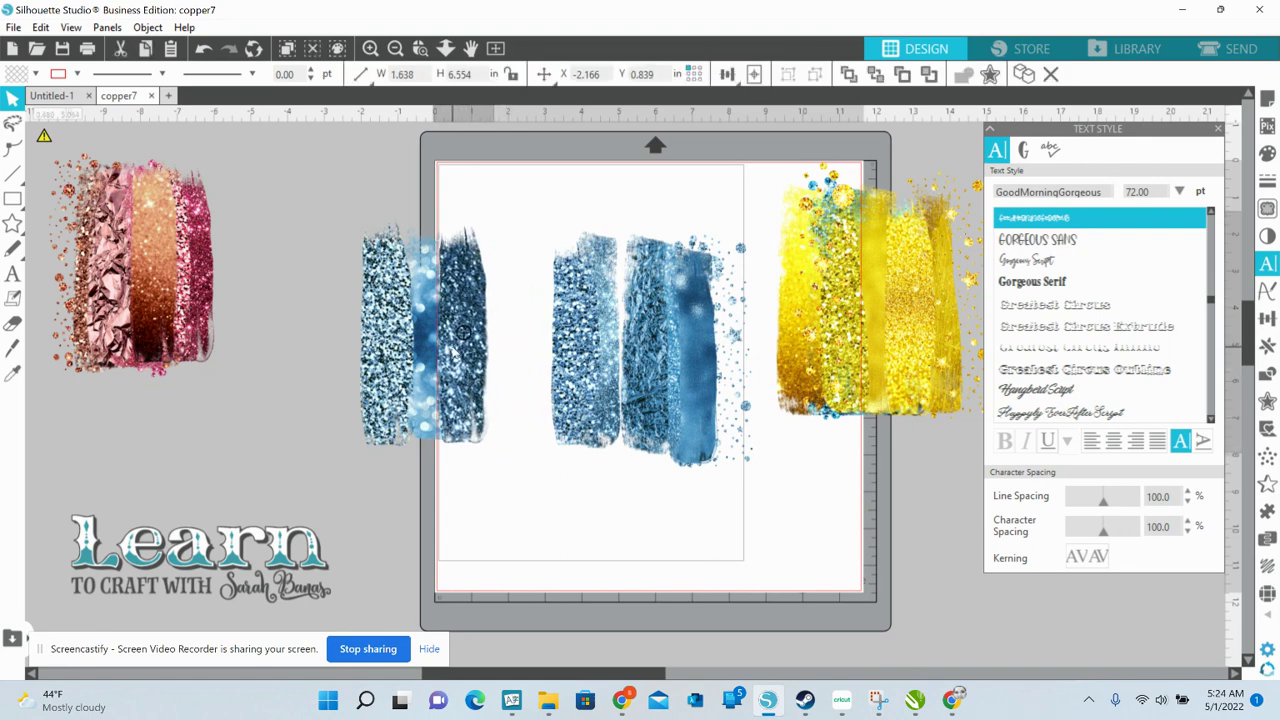
key("Escape")
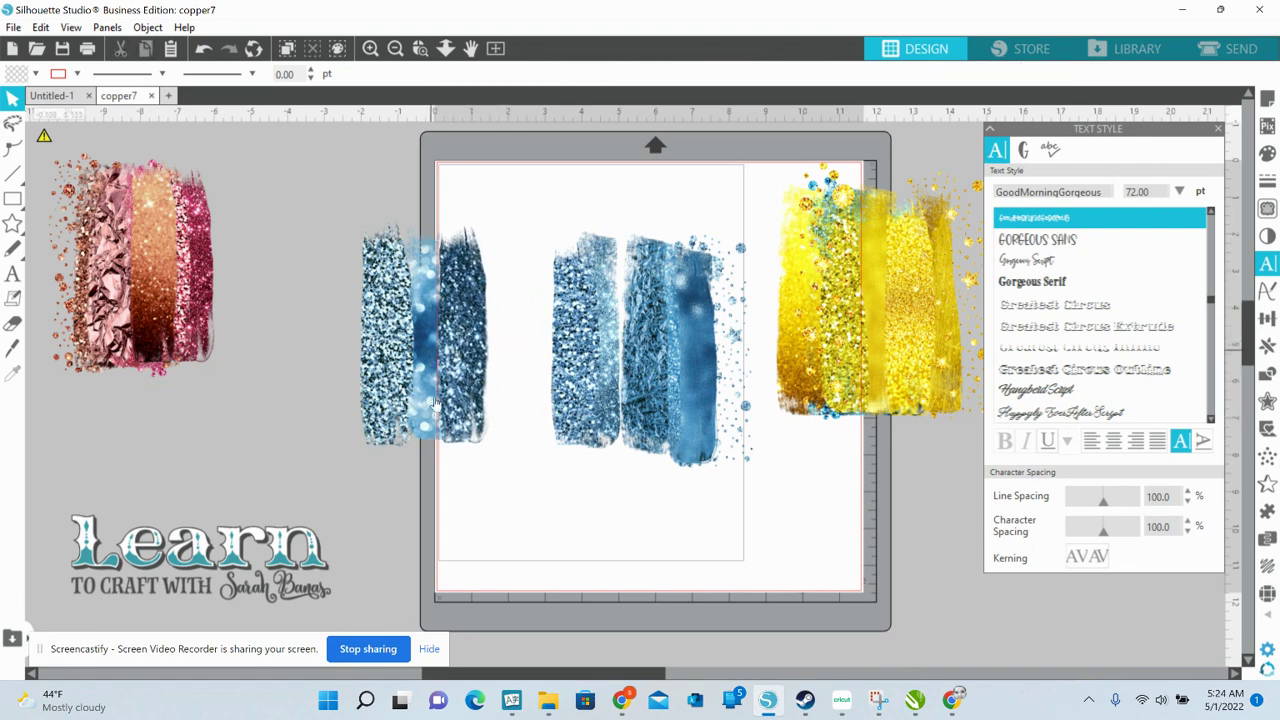
Step: Return the dark glitter stroke to the blue stack and set the light glitter and bokeh strokes side by side left of the mat
left_click_drag(459, 348, 602, 342)
mouse_move(691, 361)
left_mouse_down()
mouse_move(537, 377)
mouse_move(462, 346)
mouse_move(478, 342)
mouse_move(339, 347)
left_mouse_up()
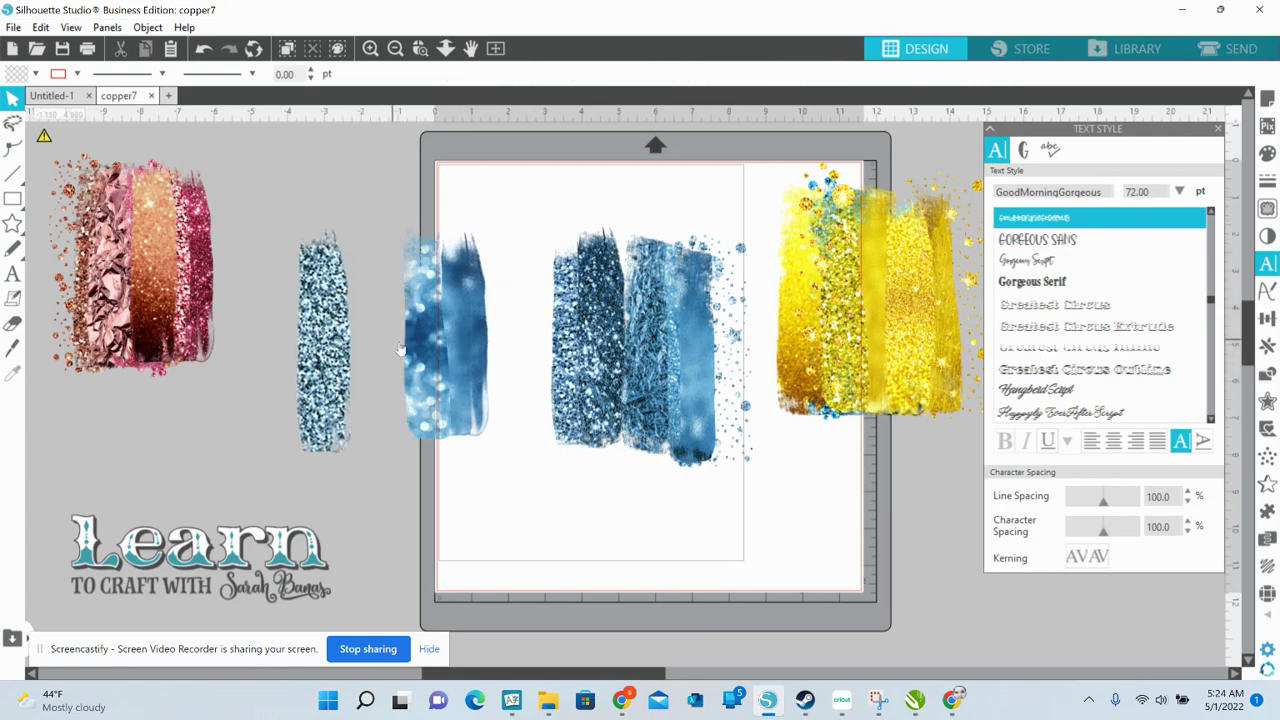
mouse_move(426, 354)
left_mouse_down()
mouse_move(360, 352)
mouse_move(415, 372)
mouse_move(375, 374)
mouse_move(428, 376)
left_mouse_up()
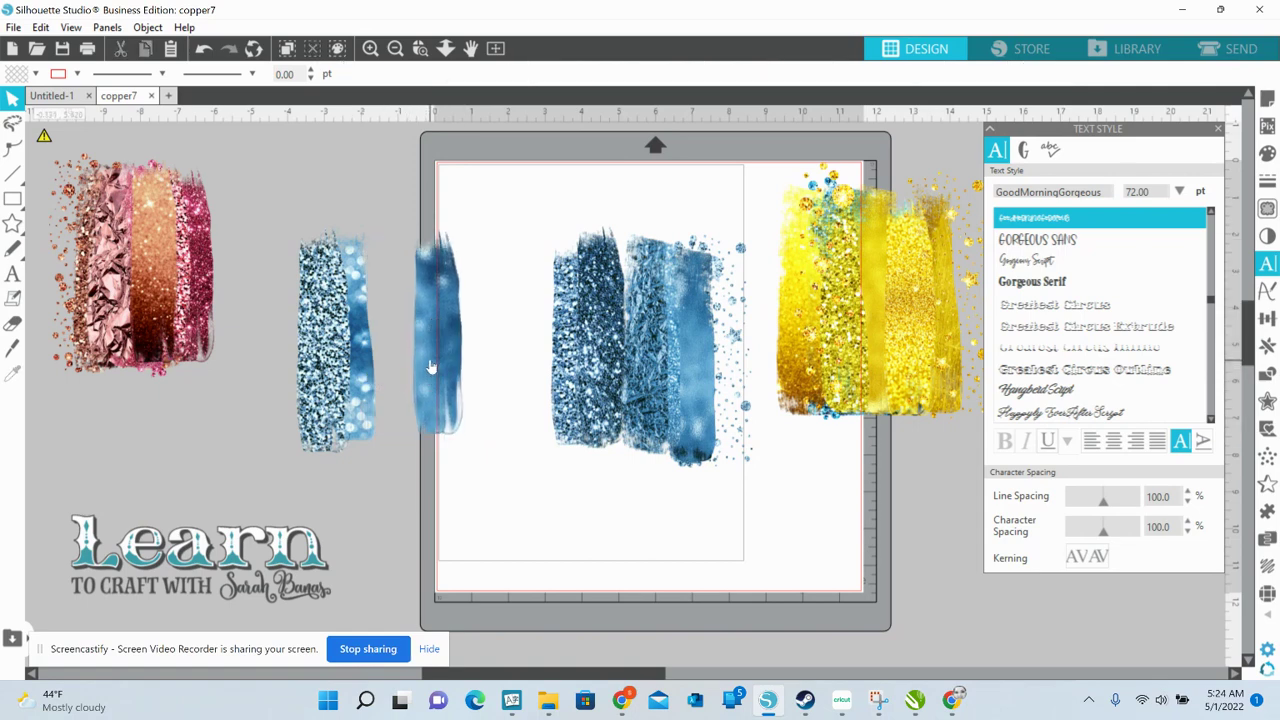
Step: Bring the separate smooth blue stroke to the front and move it onto the left side of the remaining blue stack
right_click(431, 367)
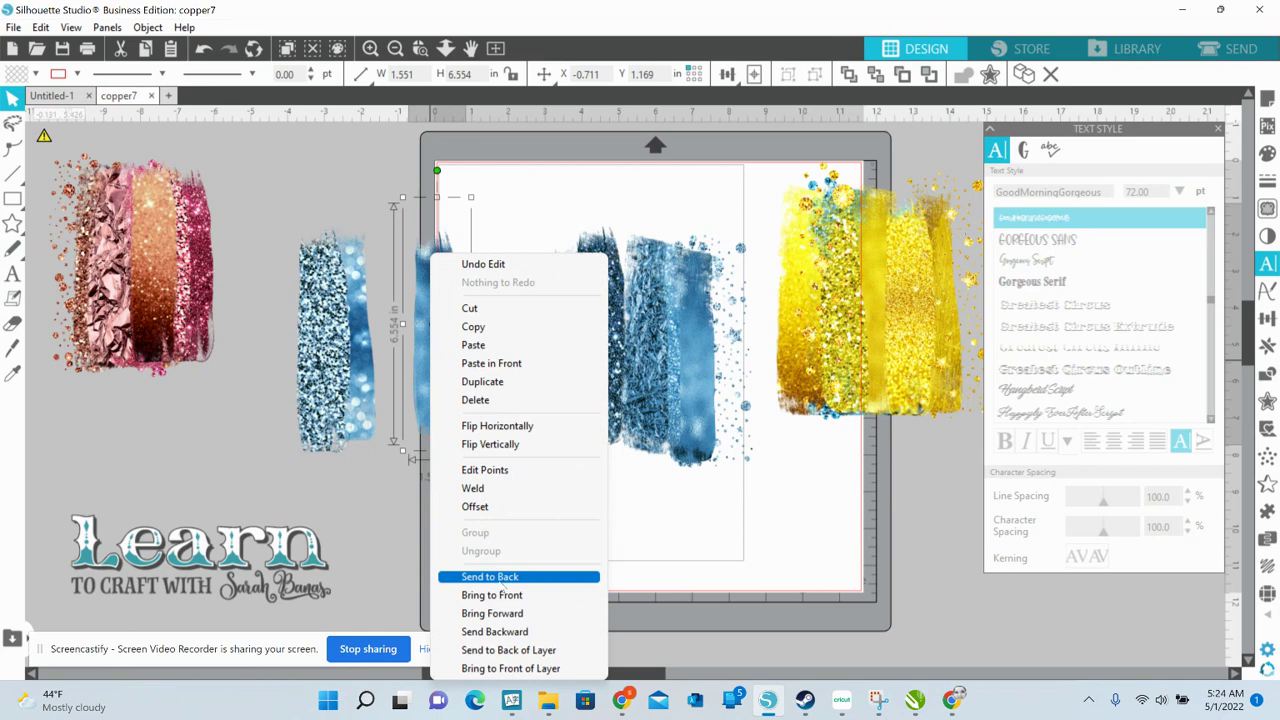
left_click(492, 595)
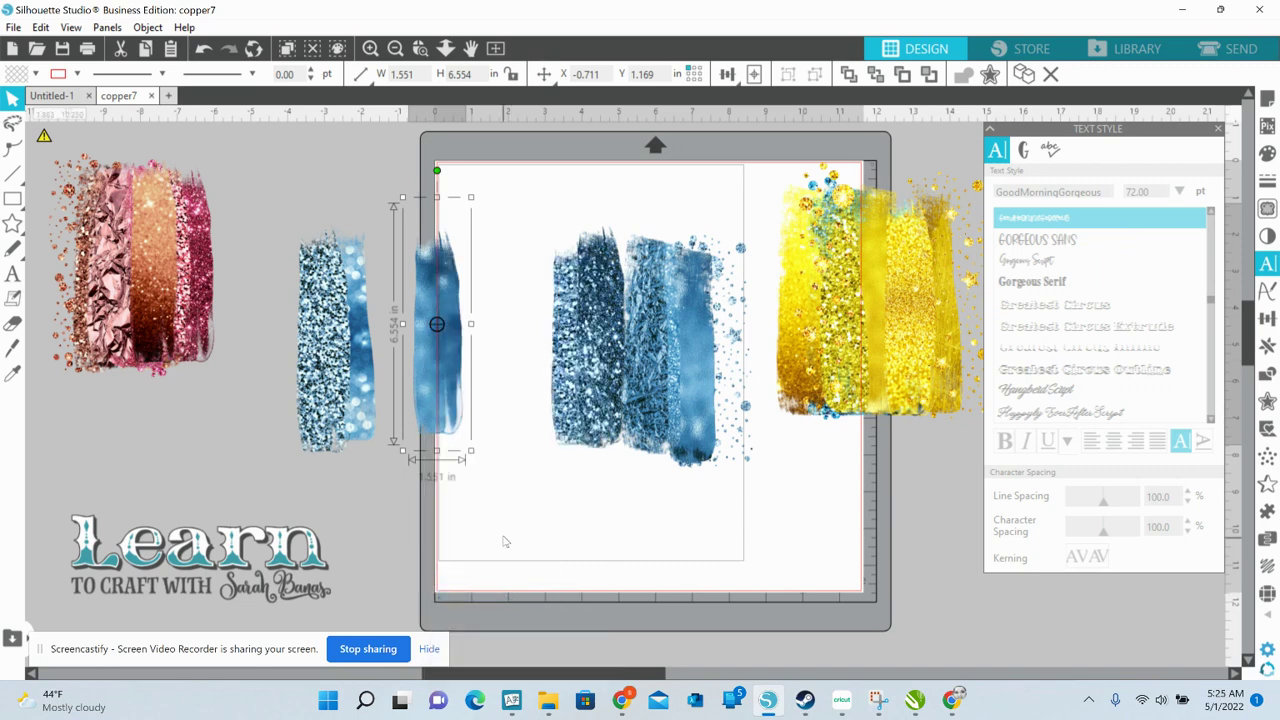
mouse_move(448, 374)
left_mouse_down()
mouse_move(391, 369)
mouse_move(571, 367)
left_mouse_up()
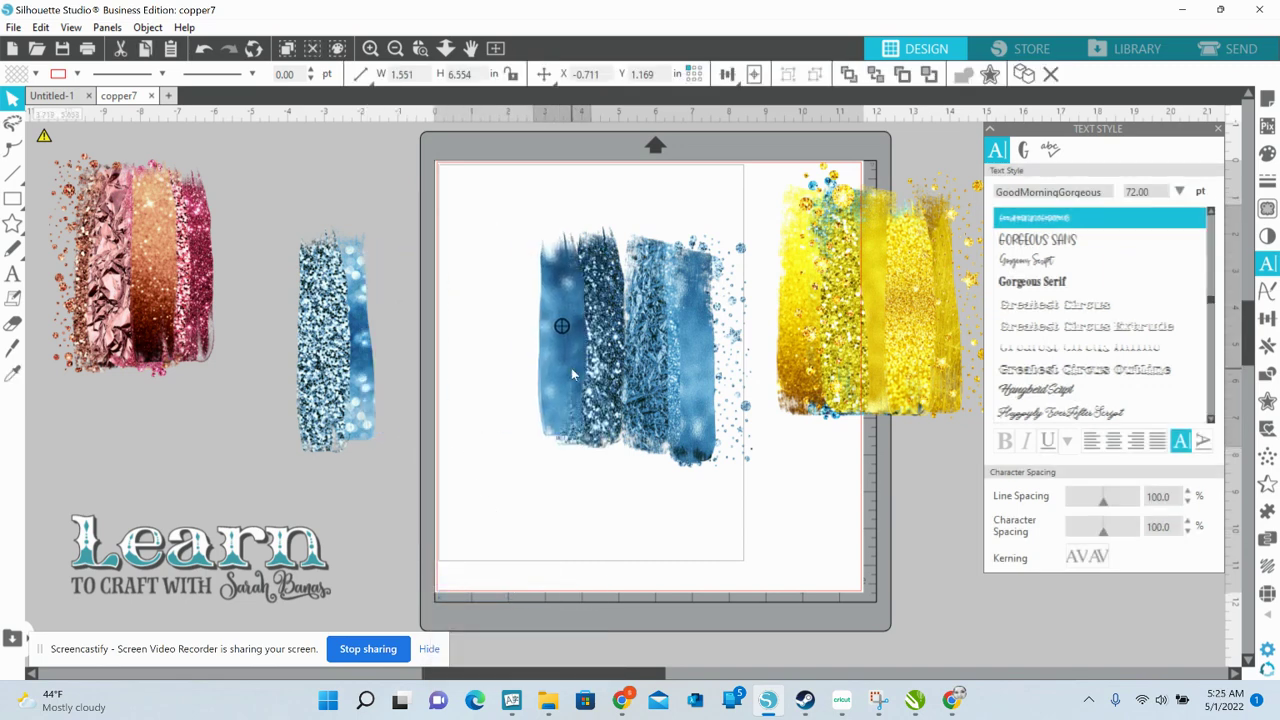
Step: Pull the ombre glitter stroke out of the blue stack onto the empty left part of the page
mouse_move(703, 385)
left_mouse_down()
mouse_move(568, 375)
mouse_move(561, 430)
mouse_move(404, 434)
mouse_move(441, 441)
left_mouse_up()
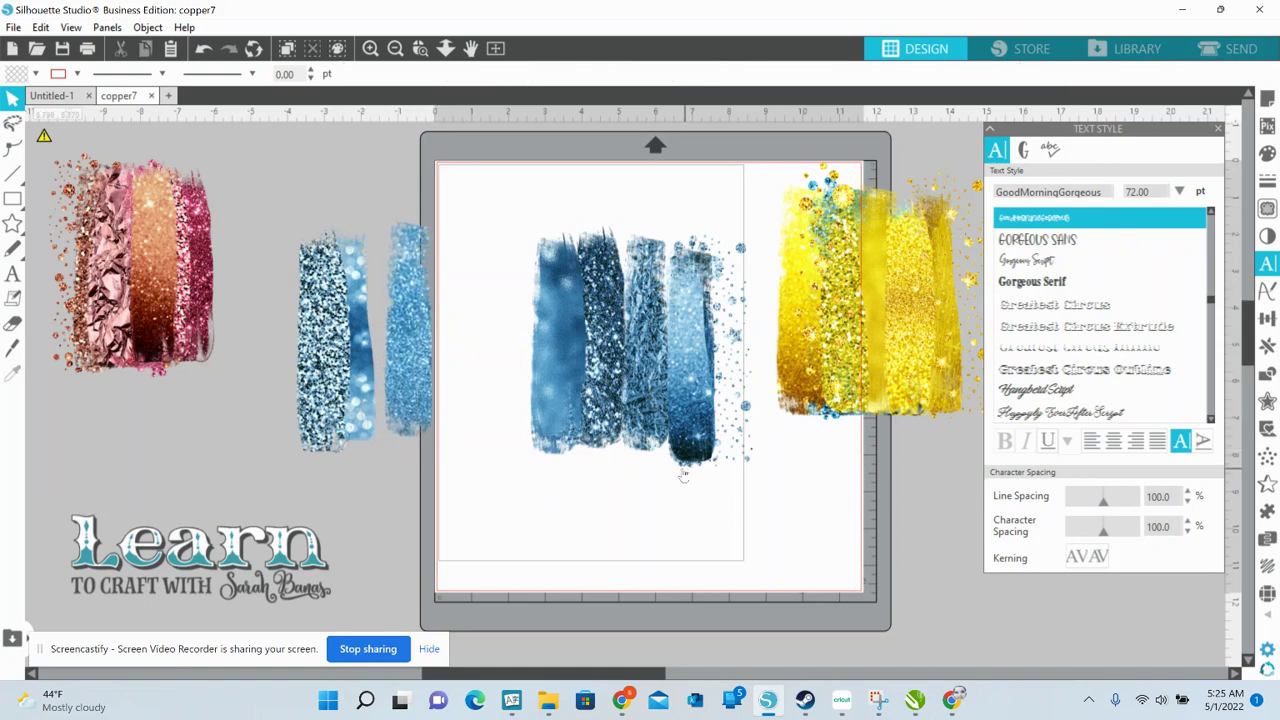
left_click_drag(697, 381, 481, 337)
double_click(481, 333)
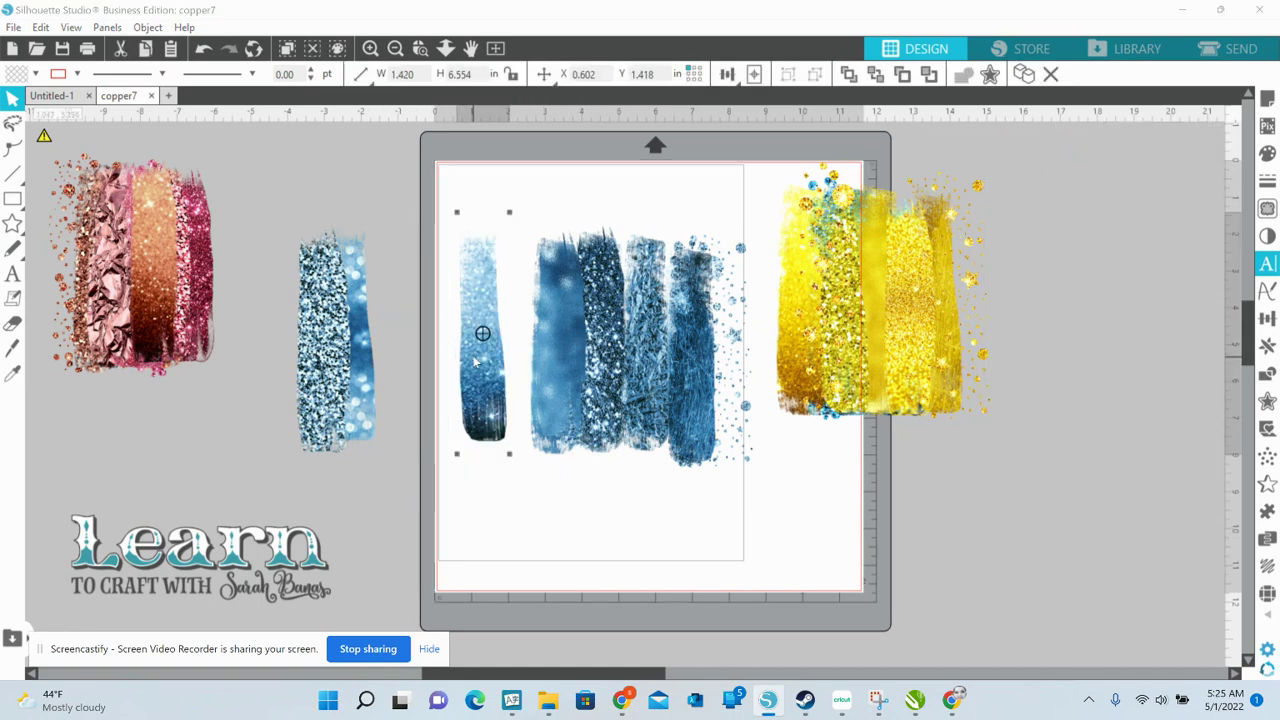
right_click(475, 361)
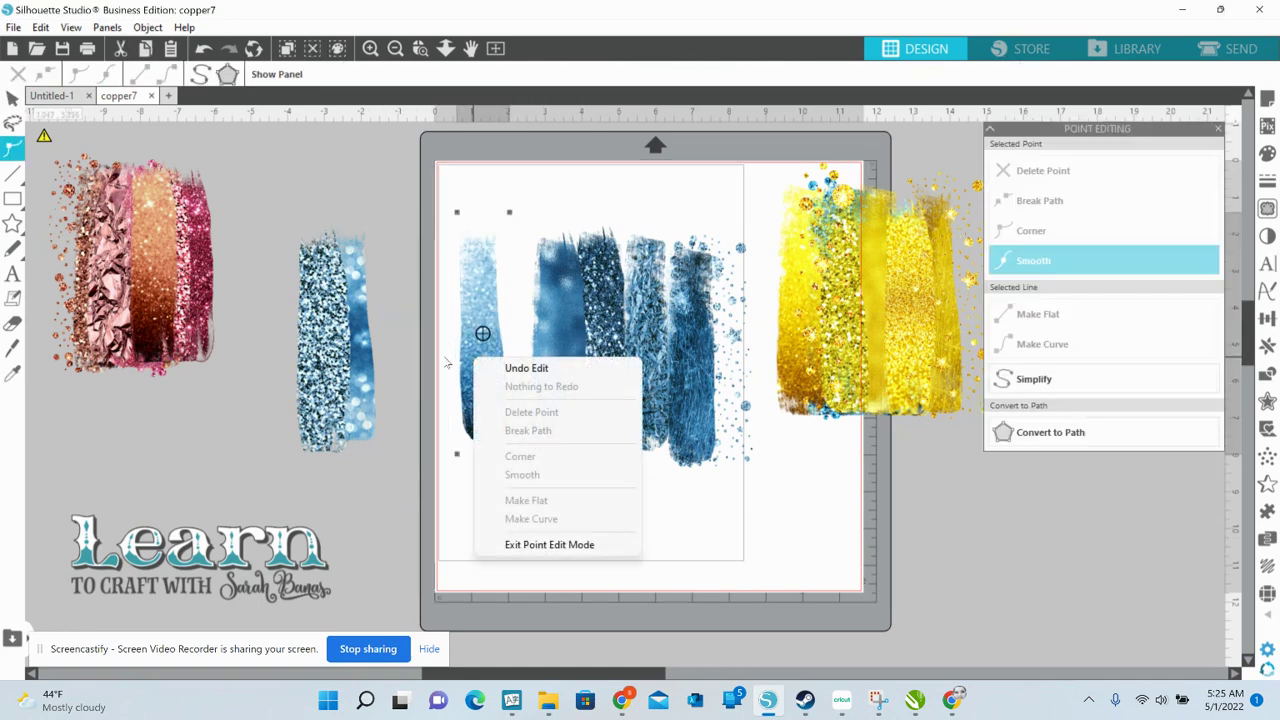
left_click(406, 487)
Step: Bring the ombre glitter stroke to the front and line it up to the left of the bokeh and light glitter strokes
left_click(486, 404)
right_click(490, 398)
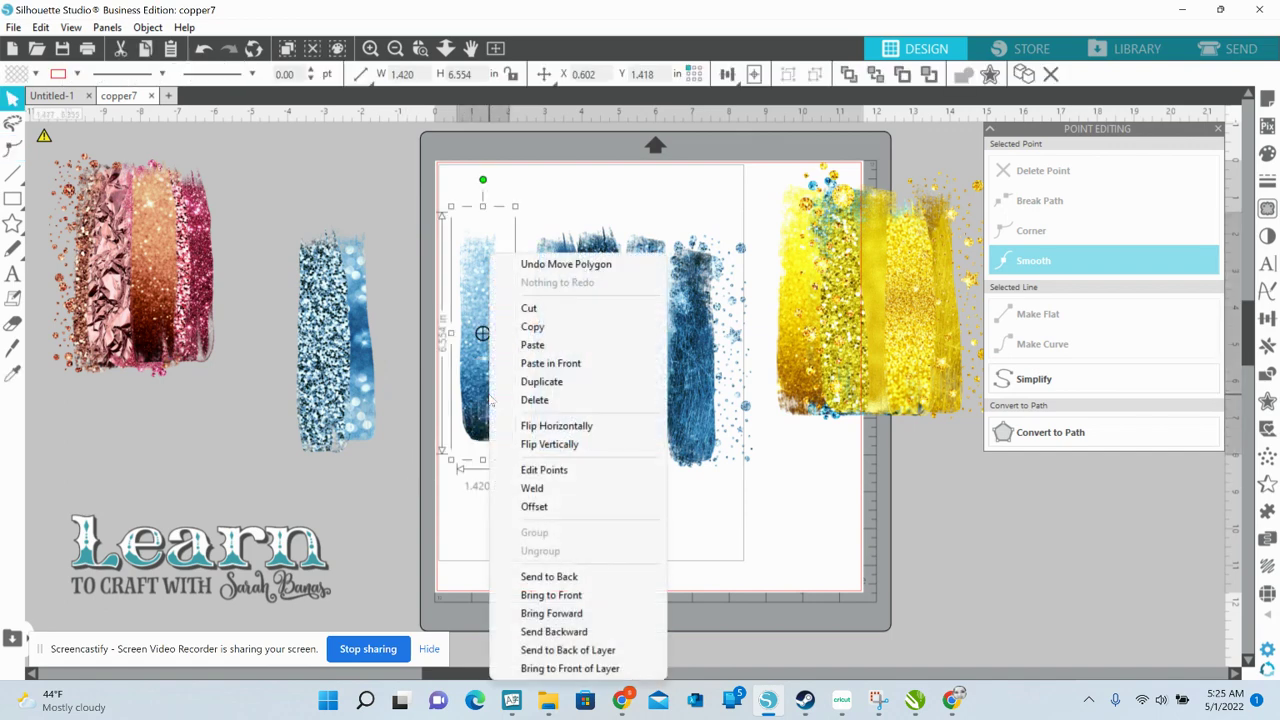
left_click(537, 595)
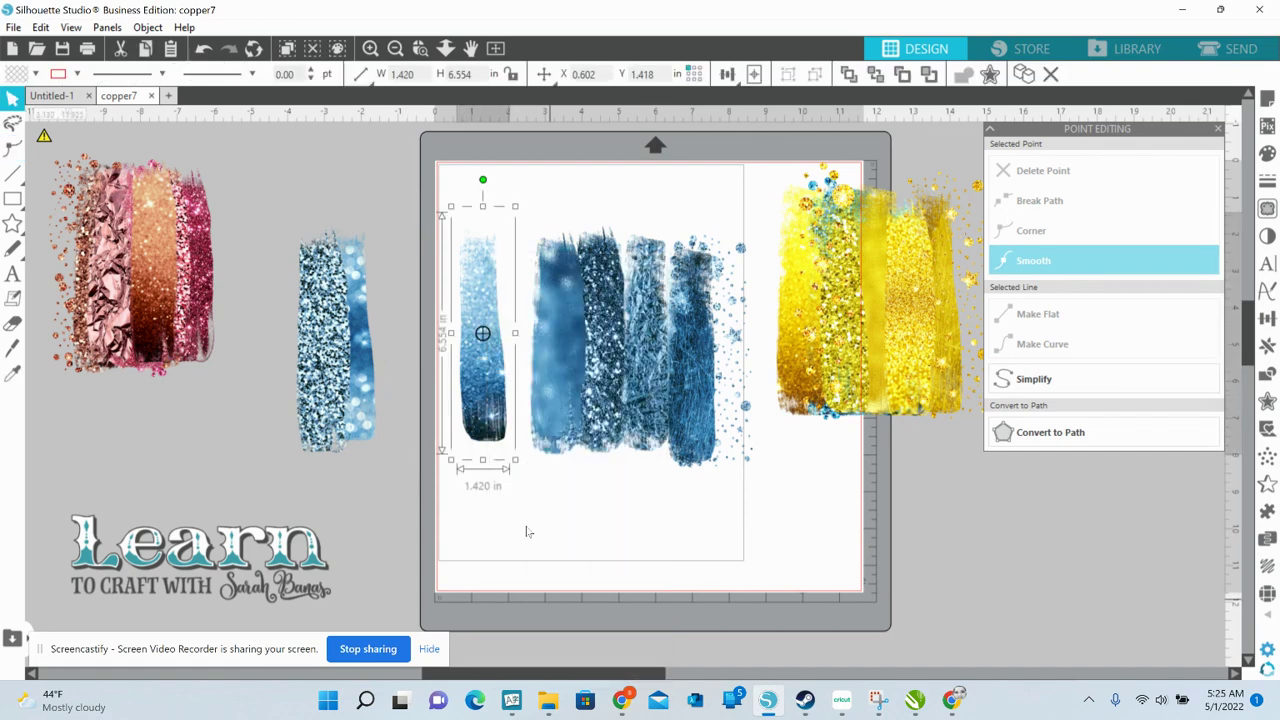
mouse_move(497, 385)
left_mouse_down()
mouse_move(285, 380)
mouse_move(405, 368)
mouse_move(421, 346)
mouse_move(419, 358)
left_mouse_up()
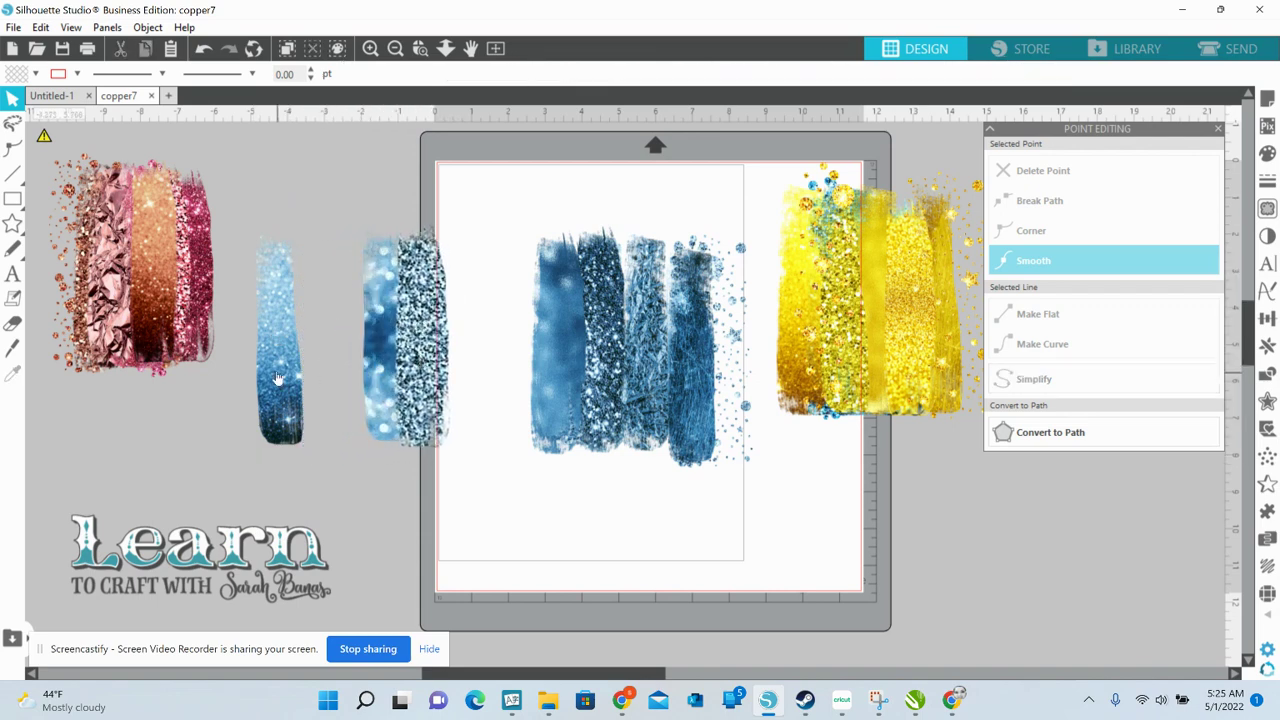
left_click_drag(279, 381, 360, 377)
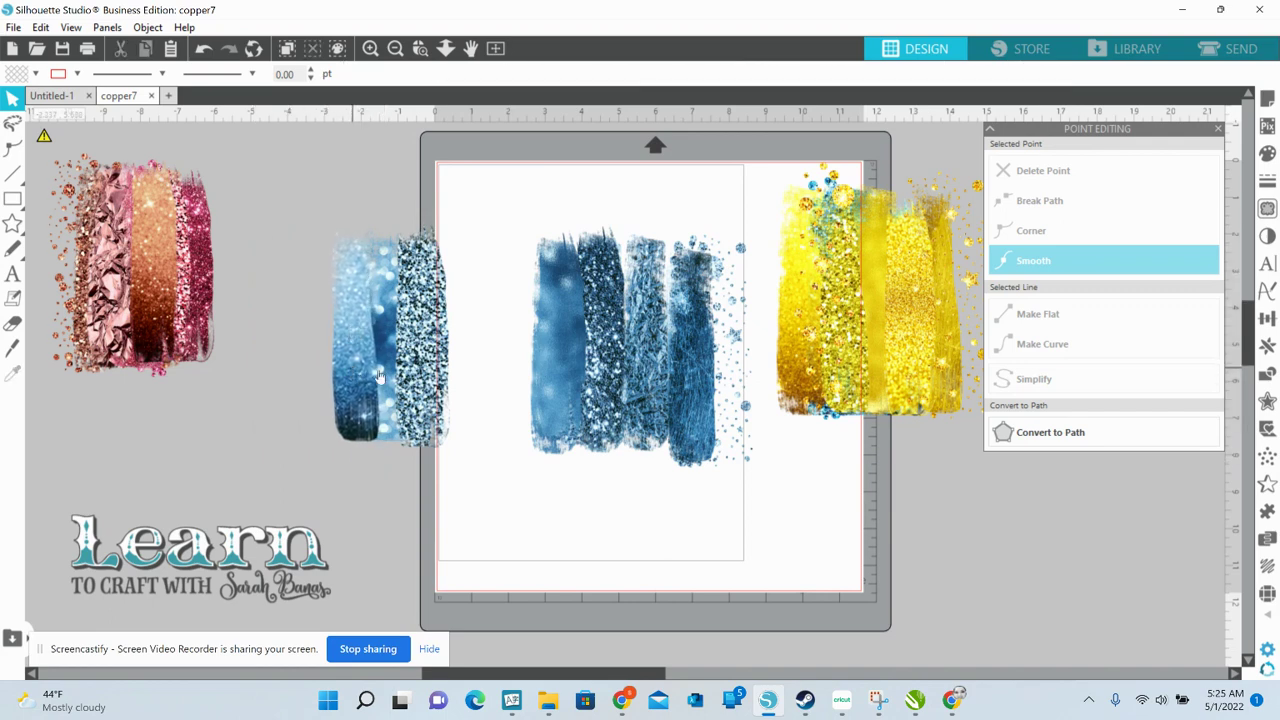
Step: Try the smooth blue stroke at the right end of the new row and undo the move
left_click(533, 391)
left_click_drag(521, 393, 431, 391)
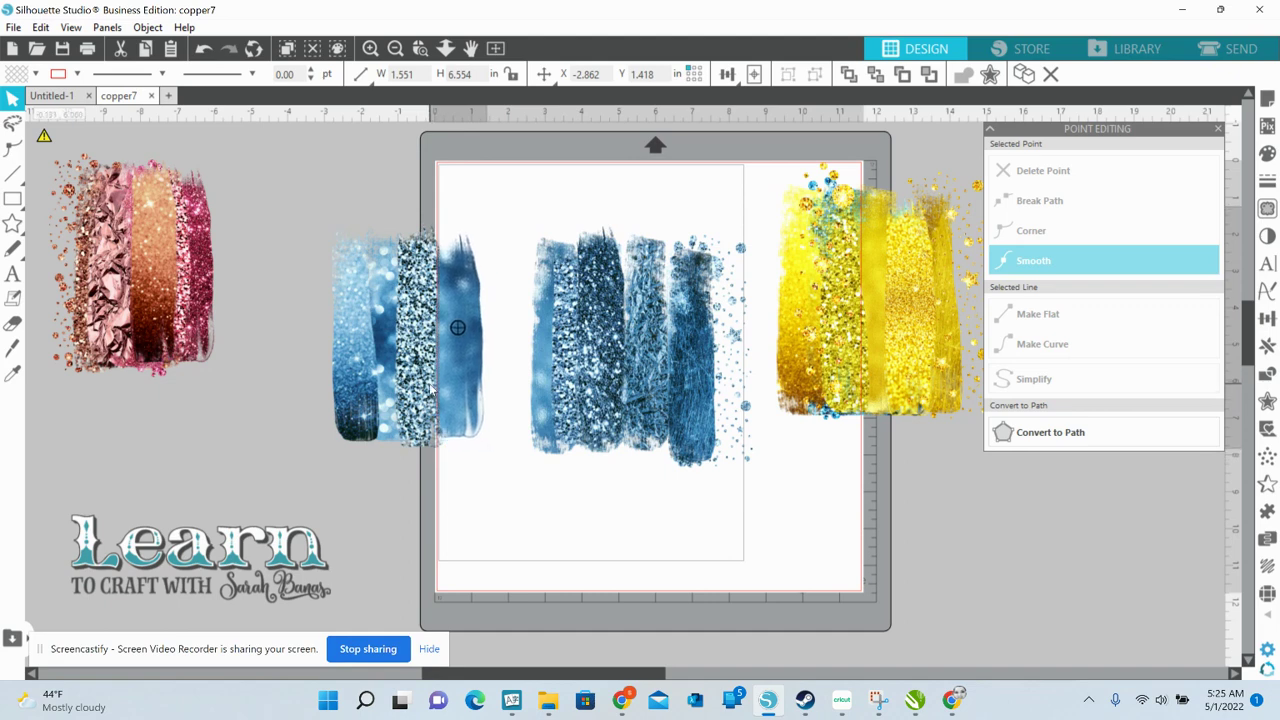
key("ctrl+z")
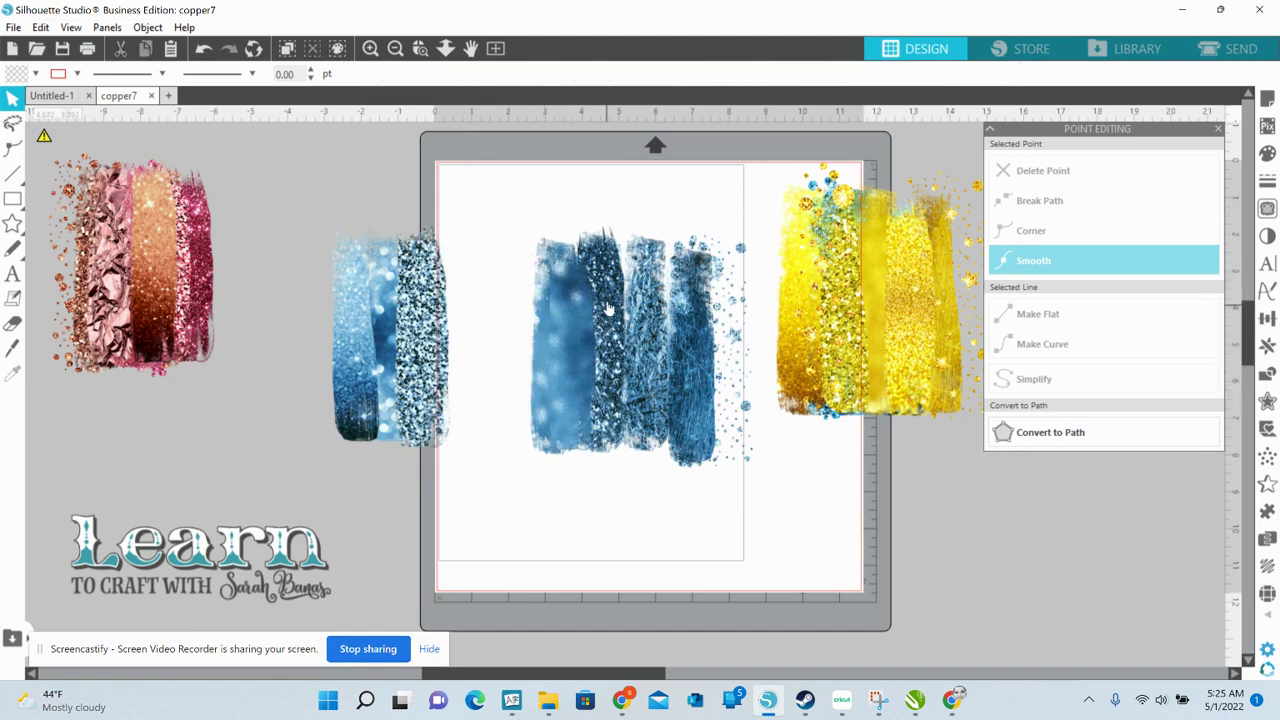
Step: Move the crinkled blue stroke beside the light glitter stroke, bring it to the front and overlap the two slightly
mouse_move(657, 325)
left_mouse_down()
mouse_move(612, 330)
mouse_move(703, 352)
mouse_move(466, 335)
mouse_move(478, 334)
left_mouse_up()
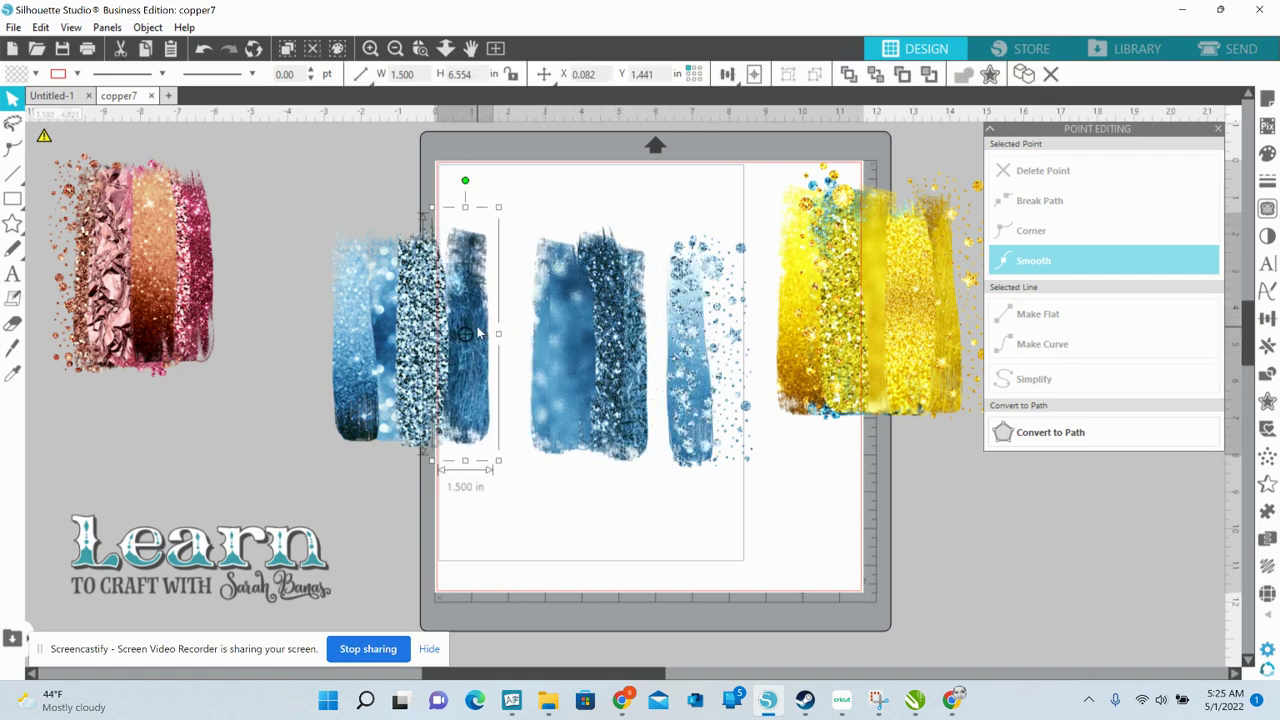
right_click(475, 388)
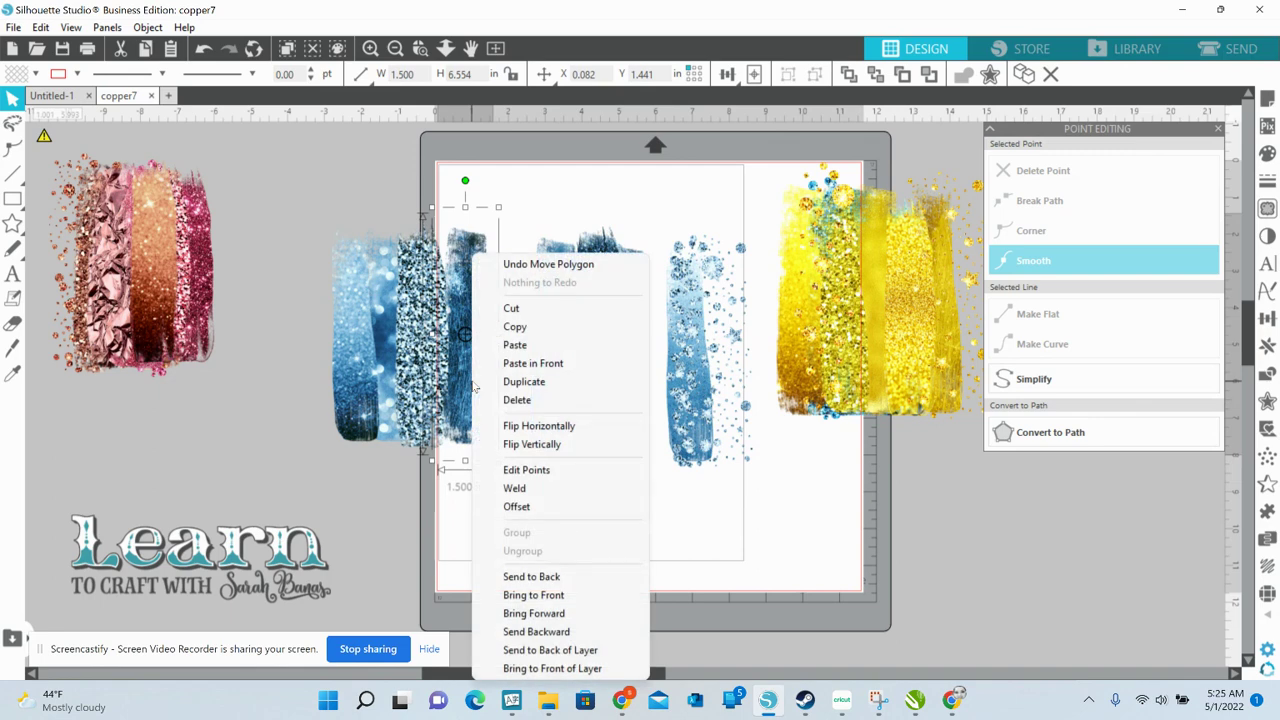
left_click(533, 603)
left_click_drag(481, 402, 463, 410)
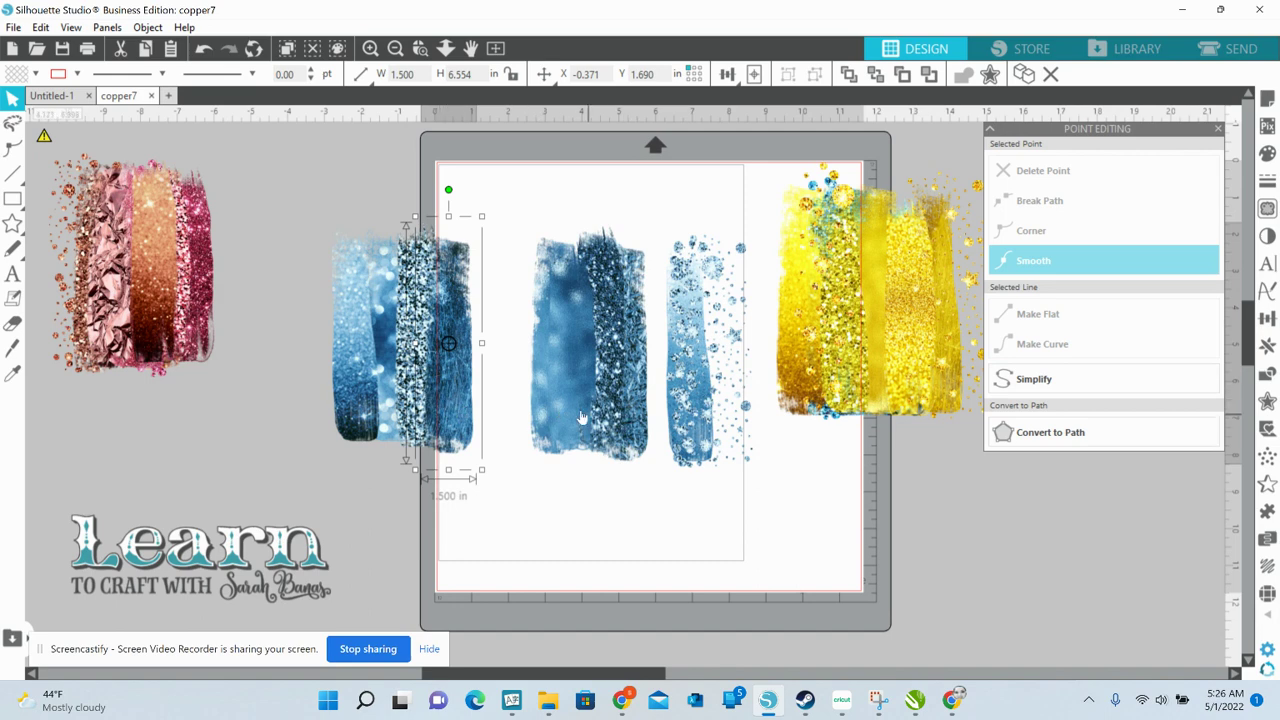
Step: Add the smooth blue stroke at the right of the crinkled one and enlarge it to about 1.665 by 7.033 in
left_click_drag(569, 384, 631, 381)
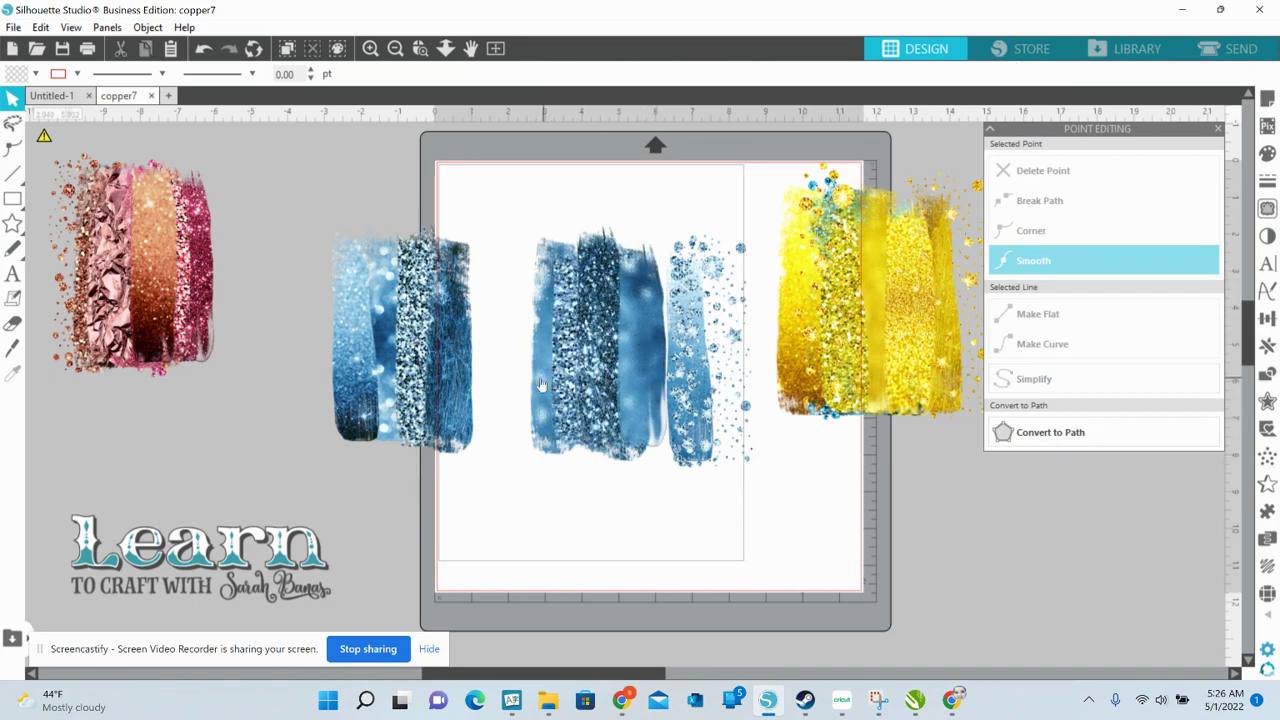
left_click_drag(540, 385, 467, 382)
mouse_move(470, 376)
left_mouse_down()
mouse_move(628, 386)
mouse_move(585, 350)
mouse_move(491, 342)
left_mouse_up()
left_click_drag(518, 458, 522, 476)
left_click_drag(496, 410, 491, 392)
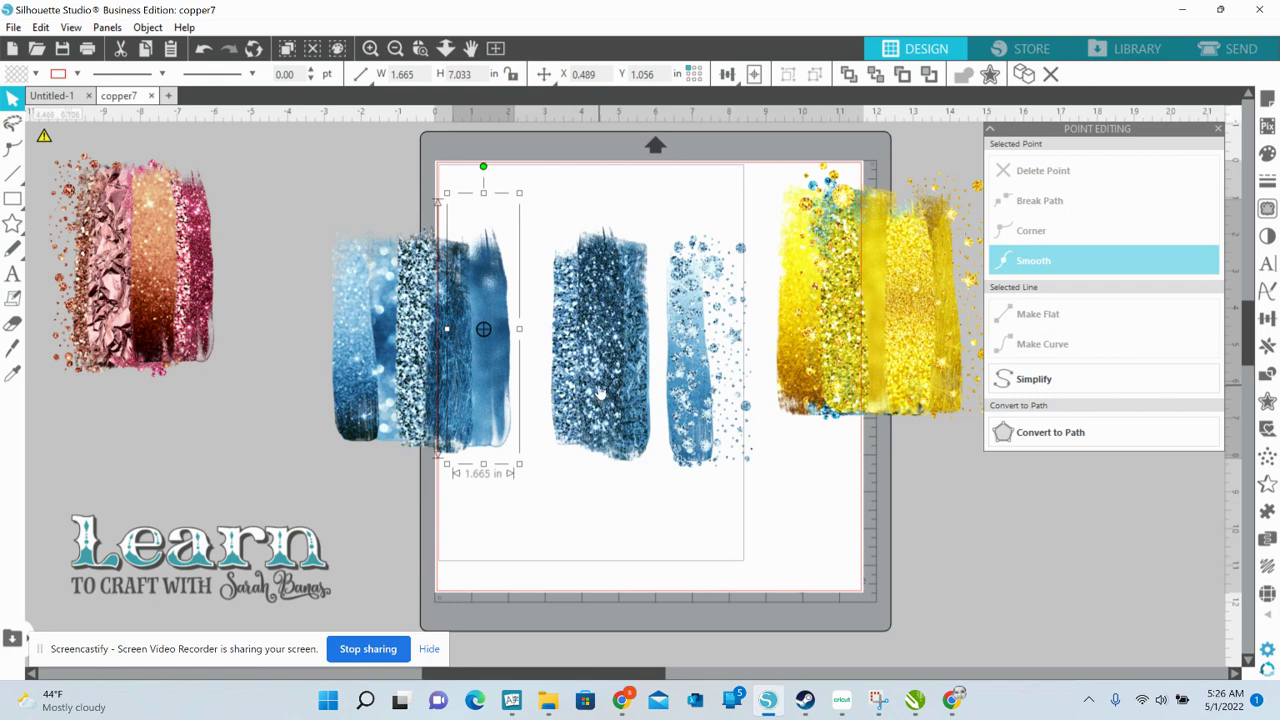
Step: Place the dark glitter stroke to the right of the smooth blue stroke and bring it to the front
left_click_drag(600, 395, 520, 393)
right_click(531, 402)
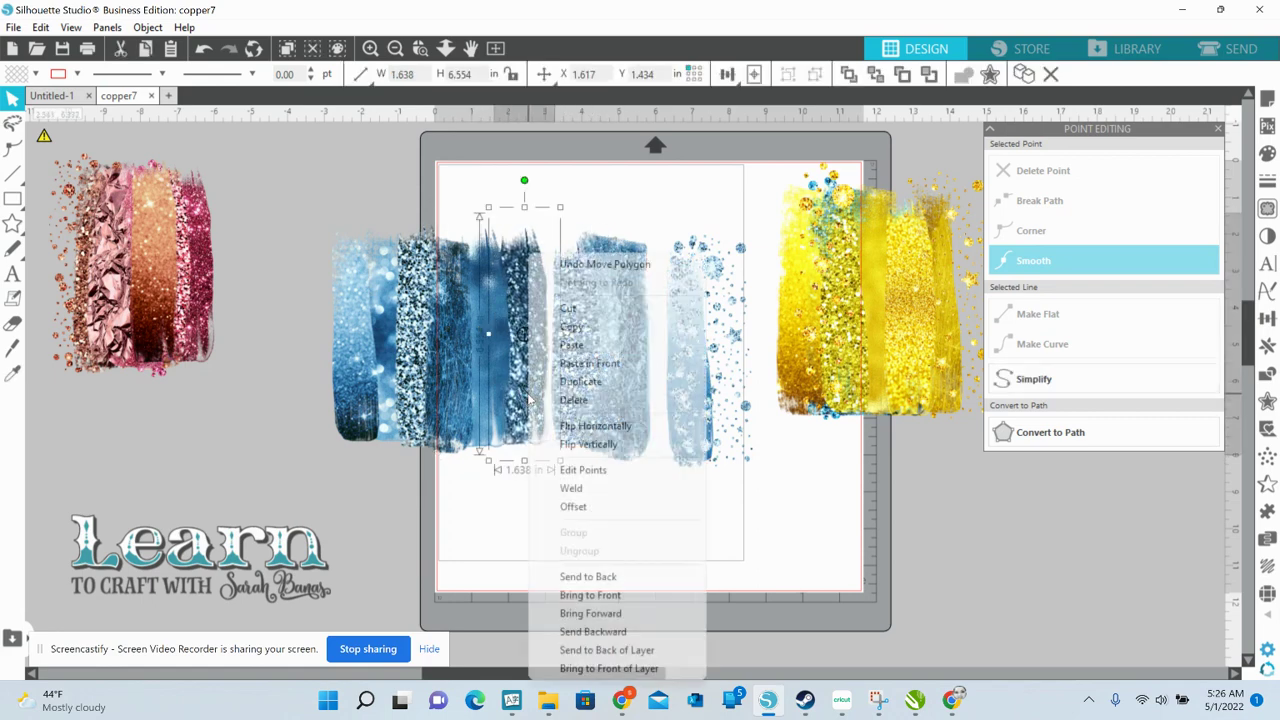
left_click(580, 596)
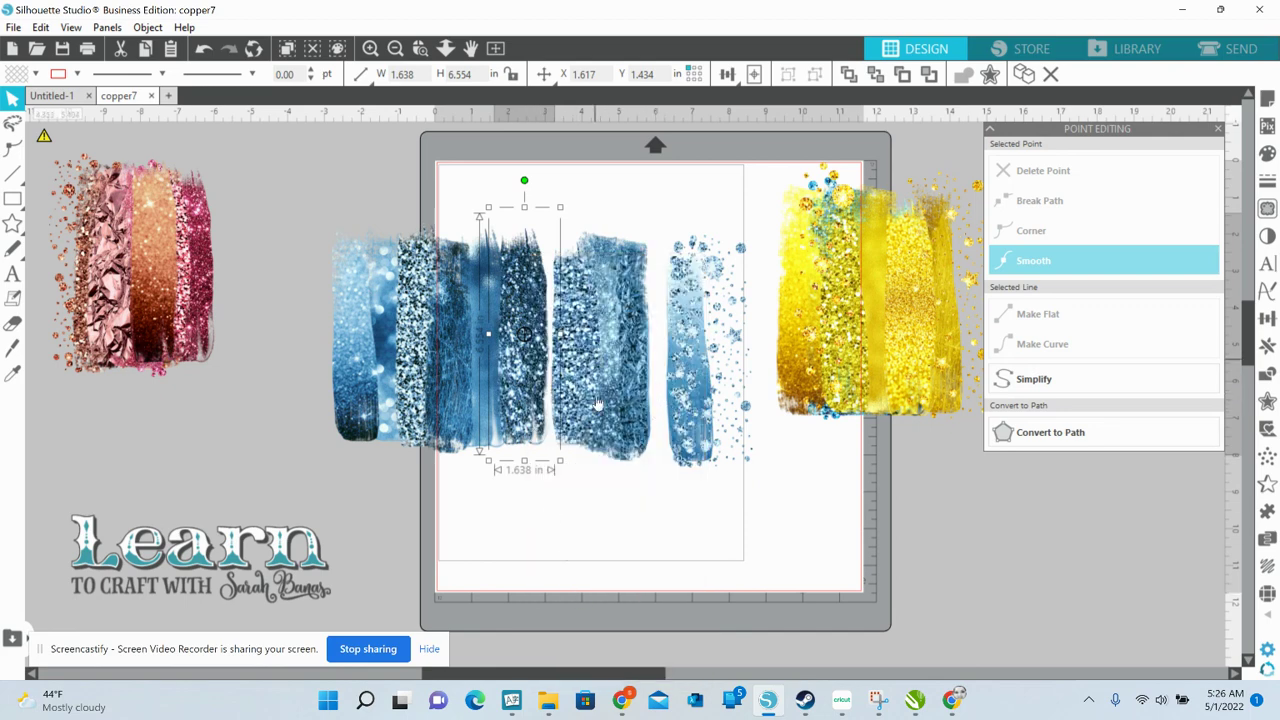
left_click(607, 542)
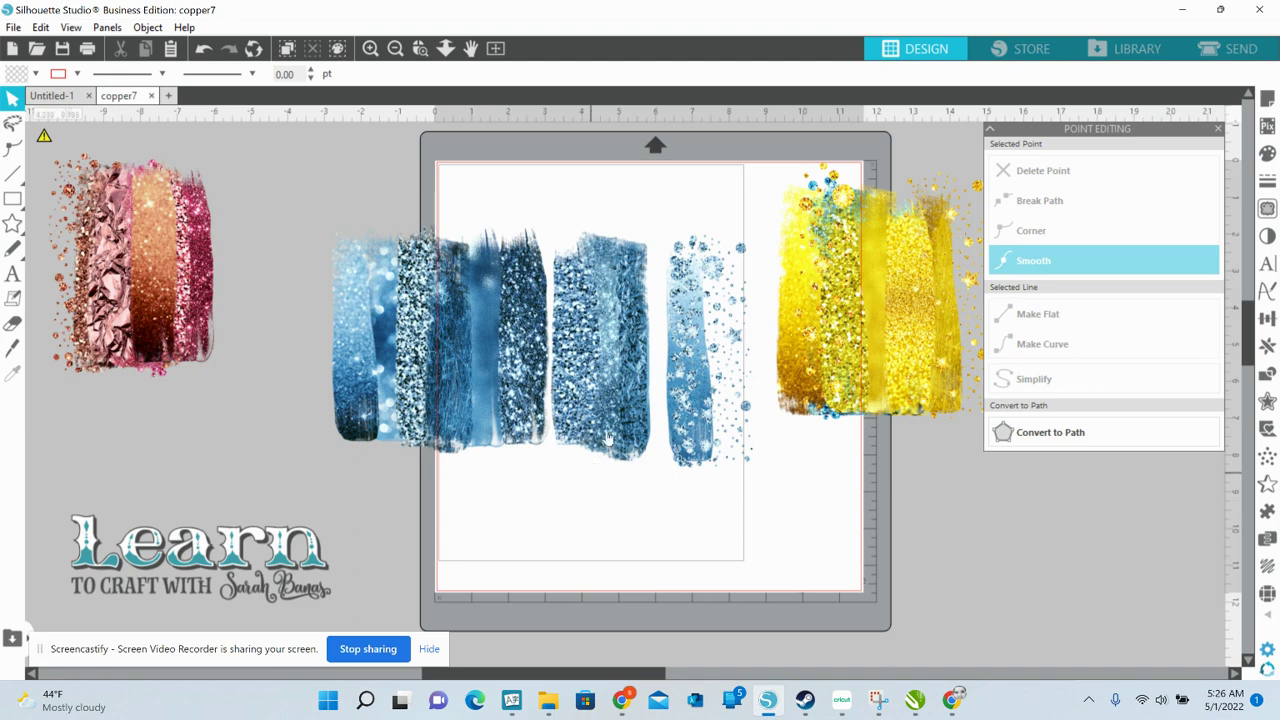
Step: Set the spare crinkled and chunky glitter strokes aside on the page and pull the placed crinkled stroke out of the row
left_click_drag(628, 428, 704, 425)
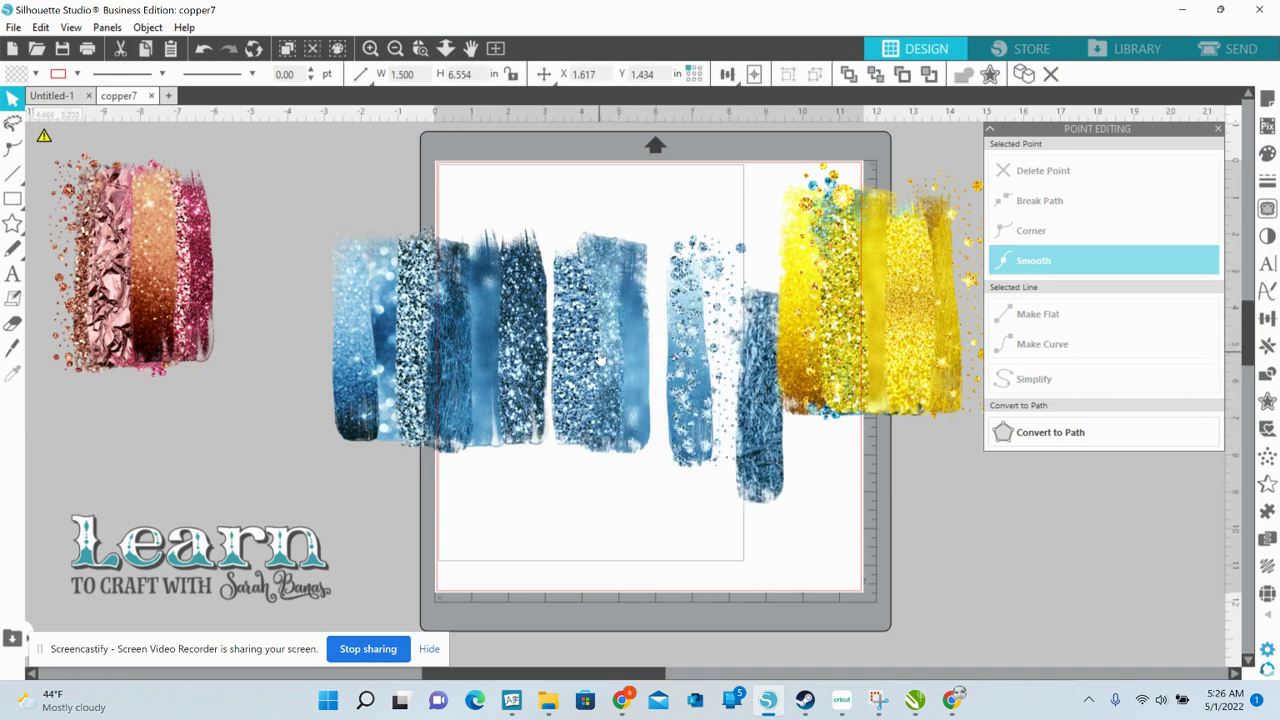
left_click_drag(599, 359, 774, 405)
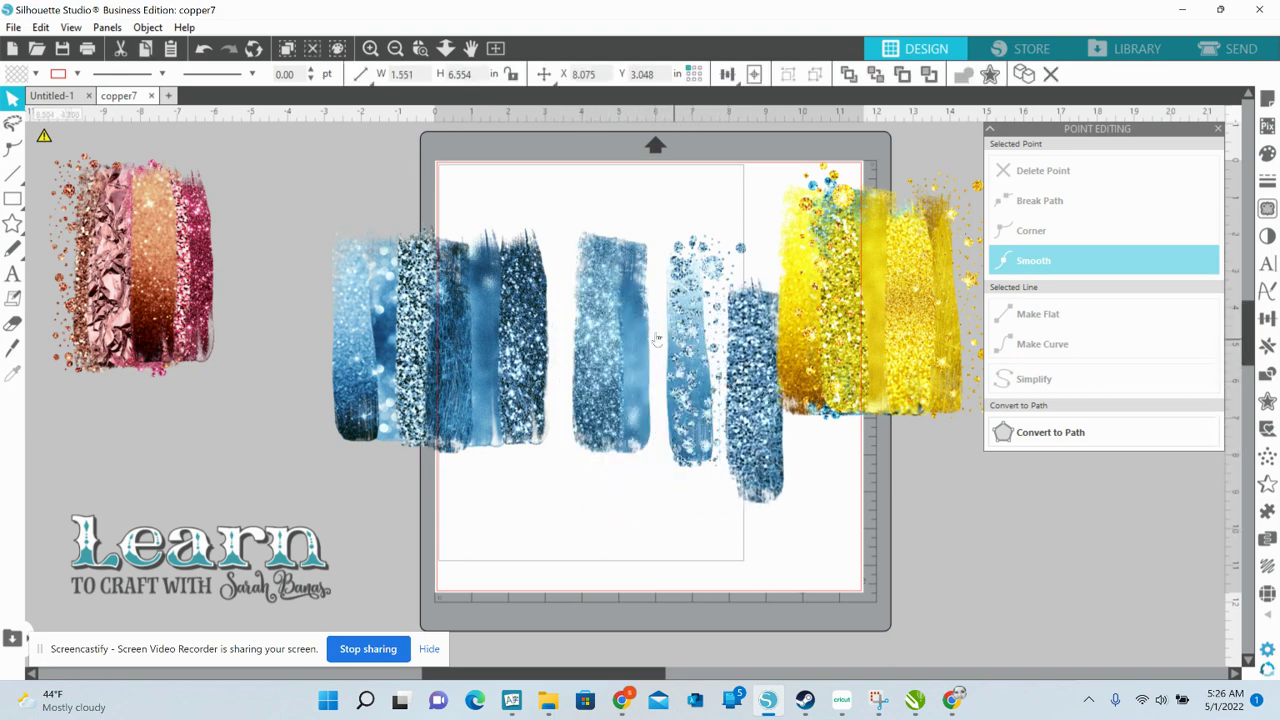
left_click_drag(657, 338, 606, 360)
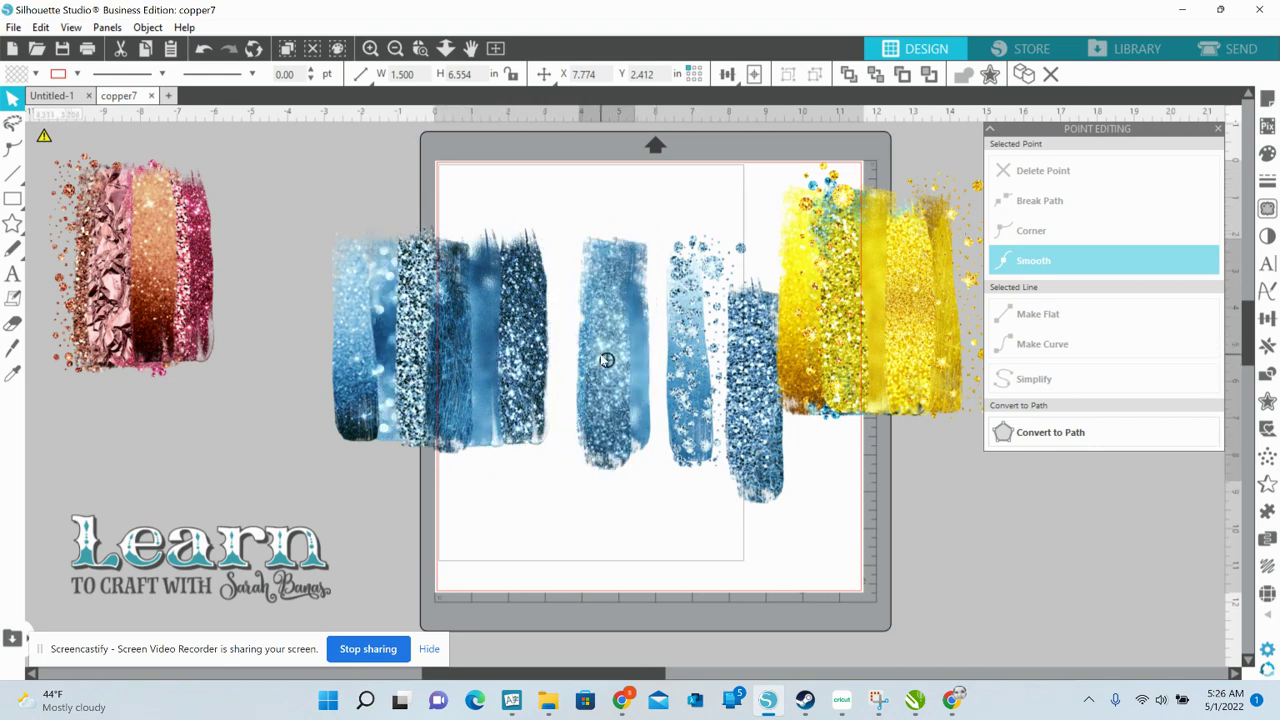
key("Delete")
left_click_drag(447, 353, 249, 360)
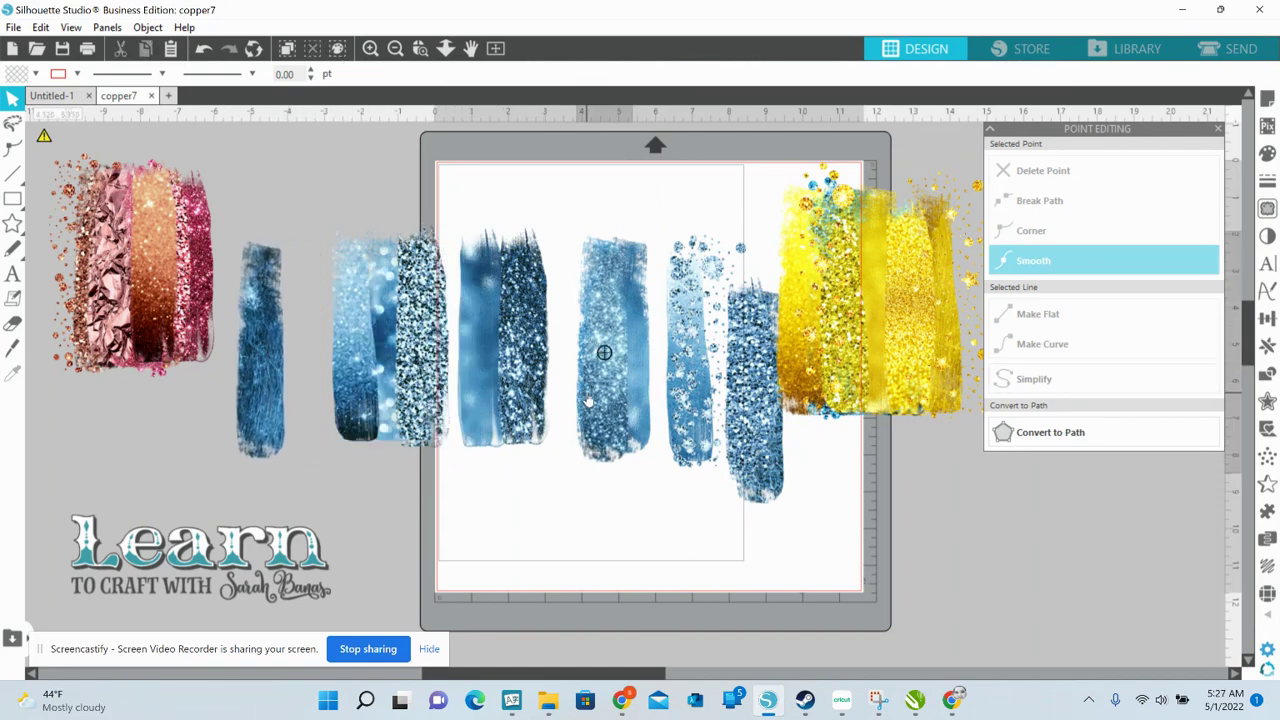
Step: Bring the light sparkle glitter stroke to the front and place it to the right of the dark glitter stroke
left_click_drag(587, 395, 443, 315)
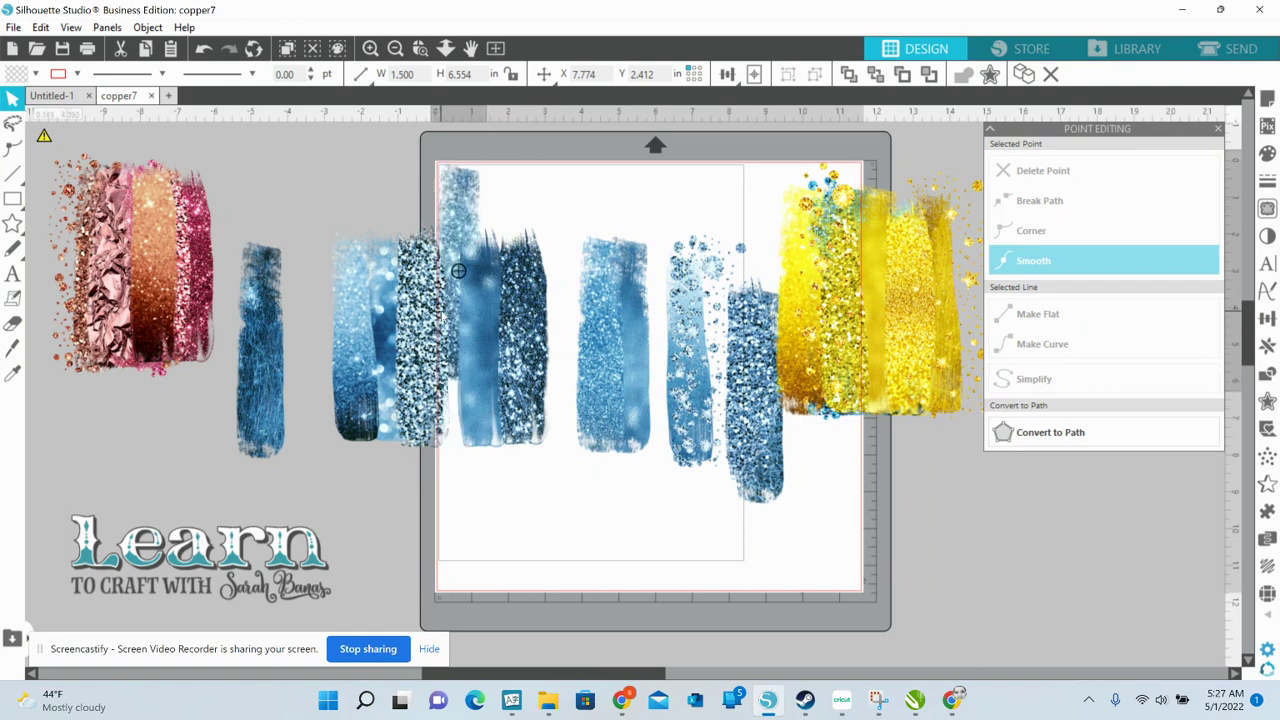
right_click(460, 195)
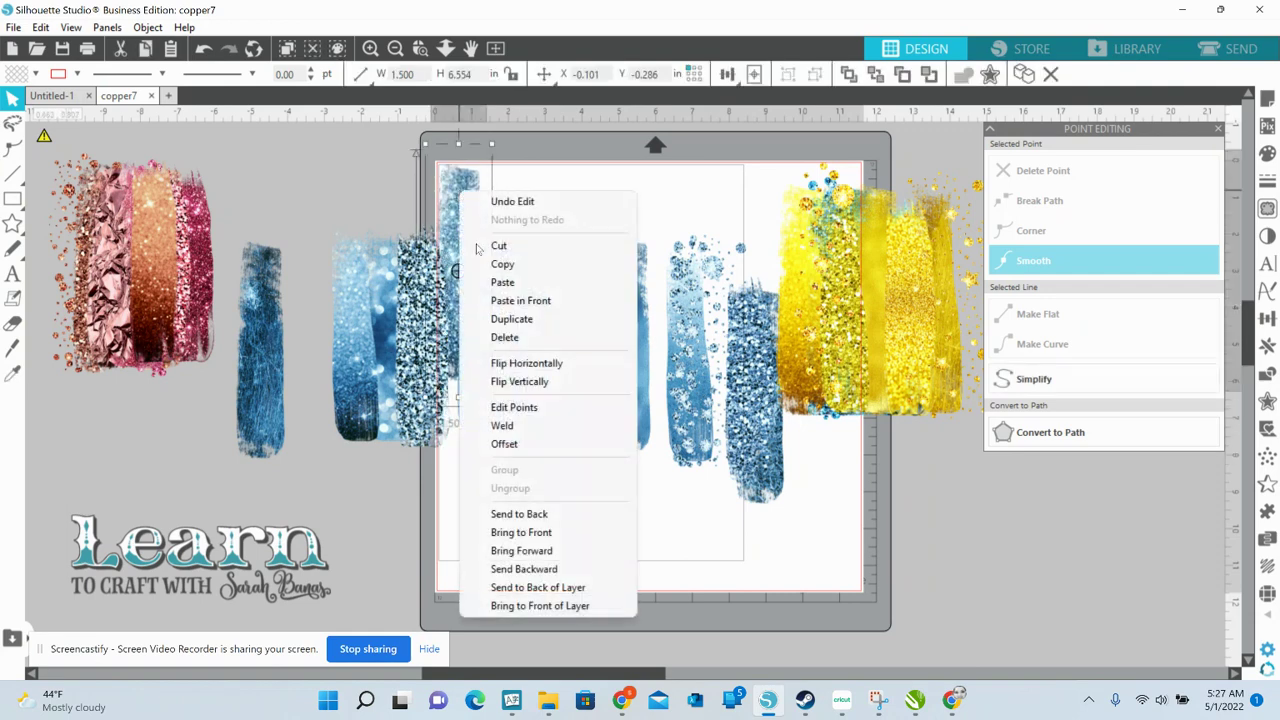
left_click(521, 533)
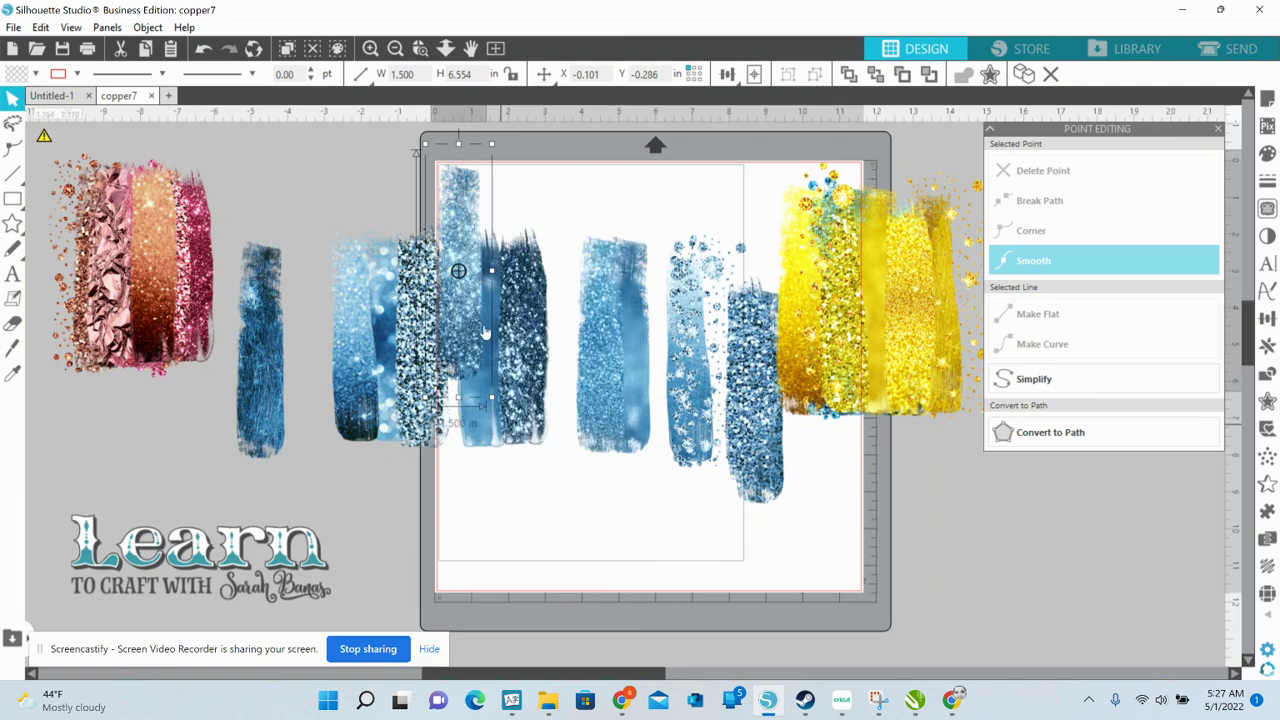
left_click_drag(468, 209, 557, 278)
Step: Close the gap by moving the smooth blue stroke against the chunky glitter stroke and send it to the back
left_click_drag(478, 279, 448, 279)
right_click(449, 279)
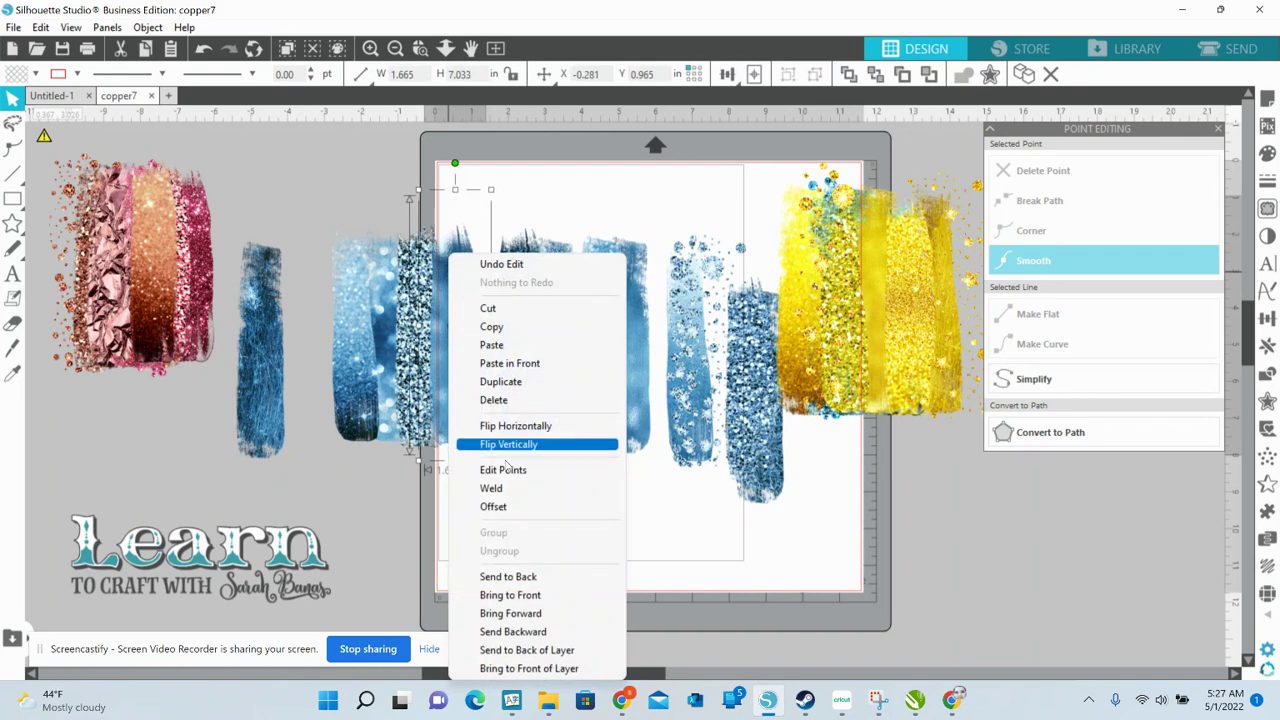
left_click(517, 570)
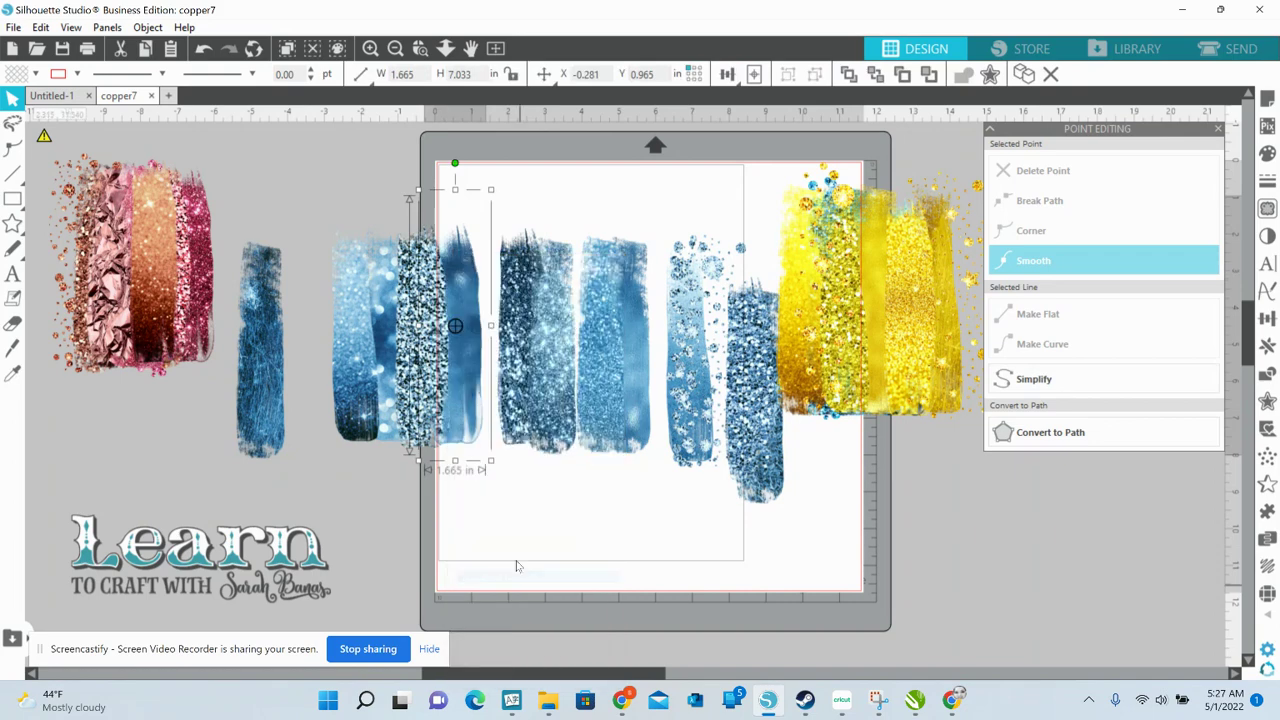
Step: Line up the light sparkle glitter stroke beside the smooth one and add the spare crinkled stroke at the row's right end
left_click_drag(515, 386, 480, 368)
left_click(525, 386)
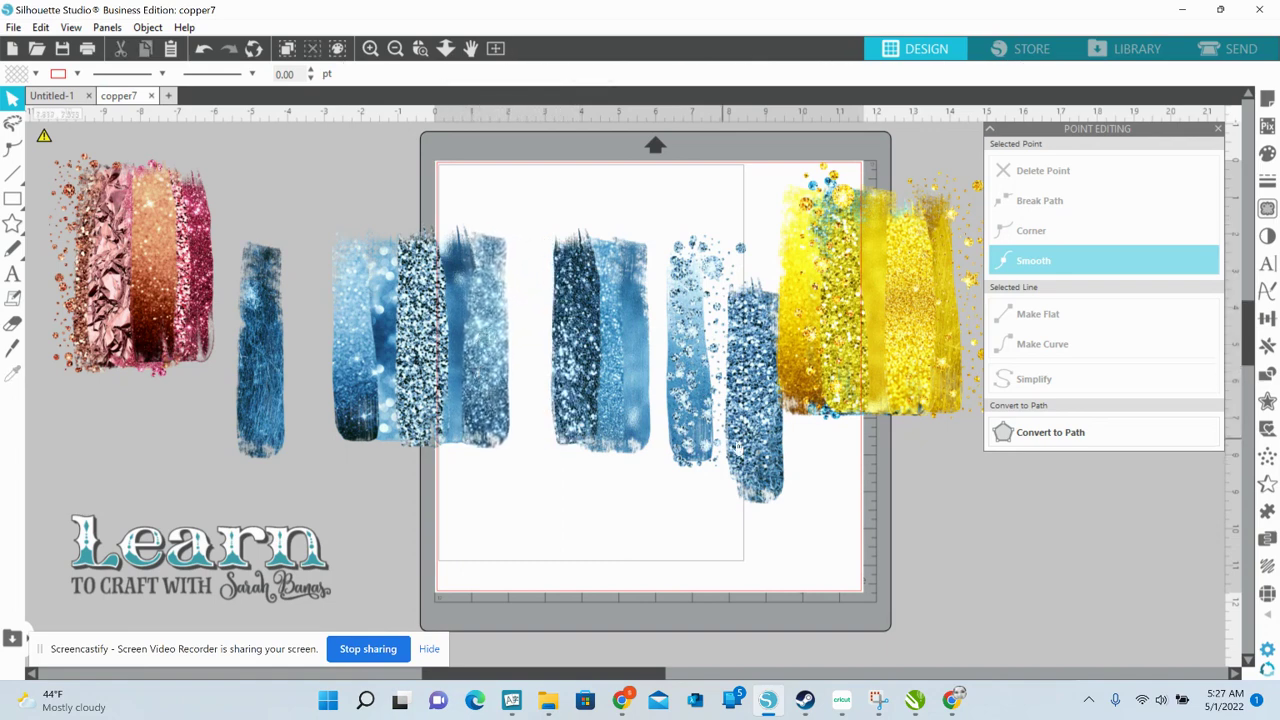
mouse_move(762, 472)
left_mouse_down()
mouse_move(592, 416)
mouse_move(522, 424)
left_mouse_up()
left_click(549, 444)
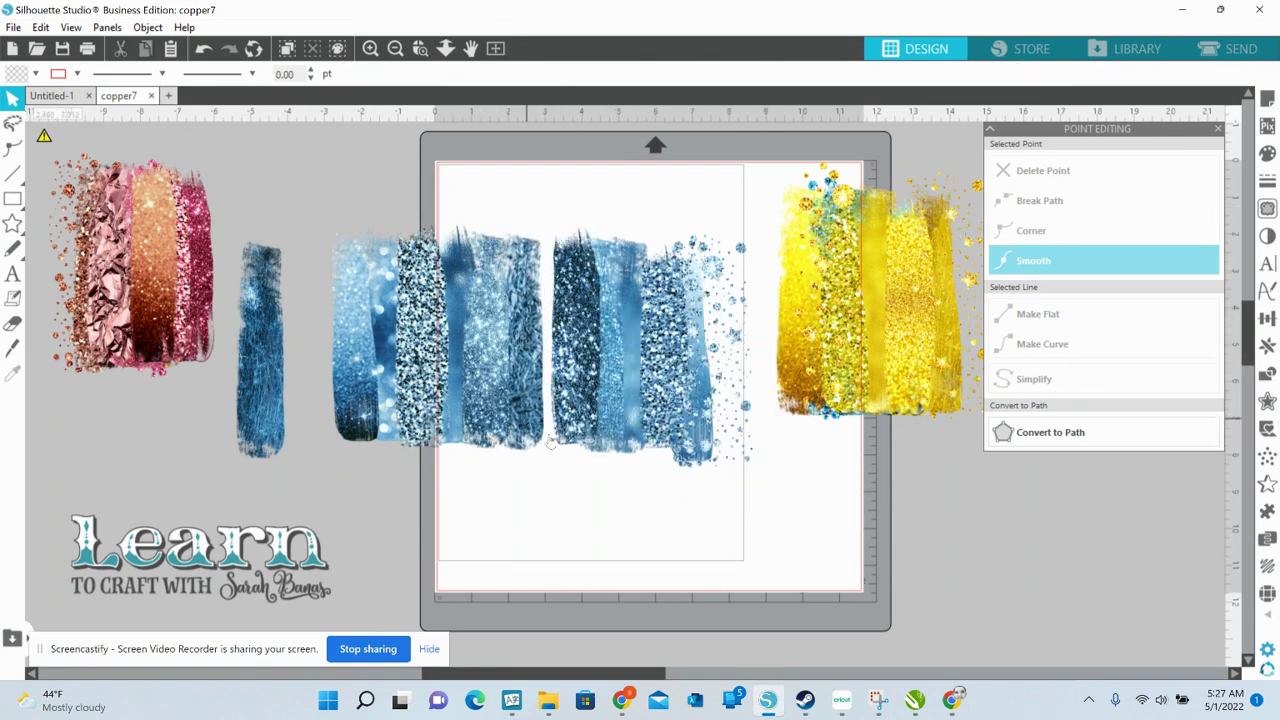
Step: Delete the unused blue strokes: the chunky glitter, dark glitter and light strokes on the page and the crinkled one beside the row
left_click_drag(671, 412, 644, 427)
key("Delete")
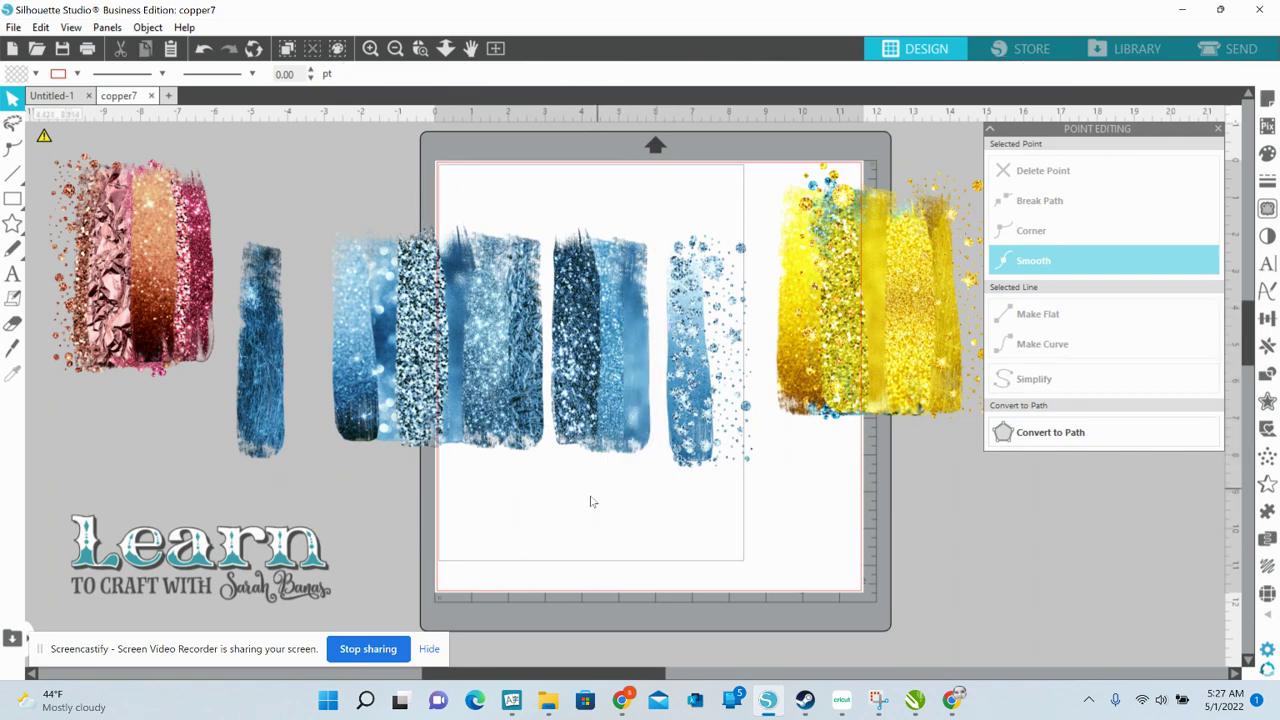
left_click(589, 398)
left_click(617, 363, "shift")
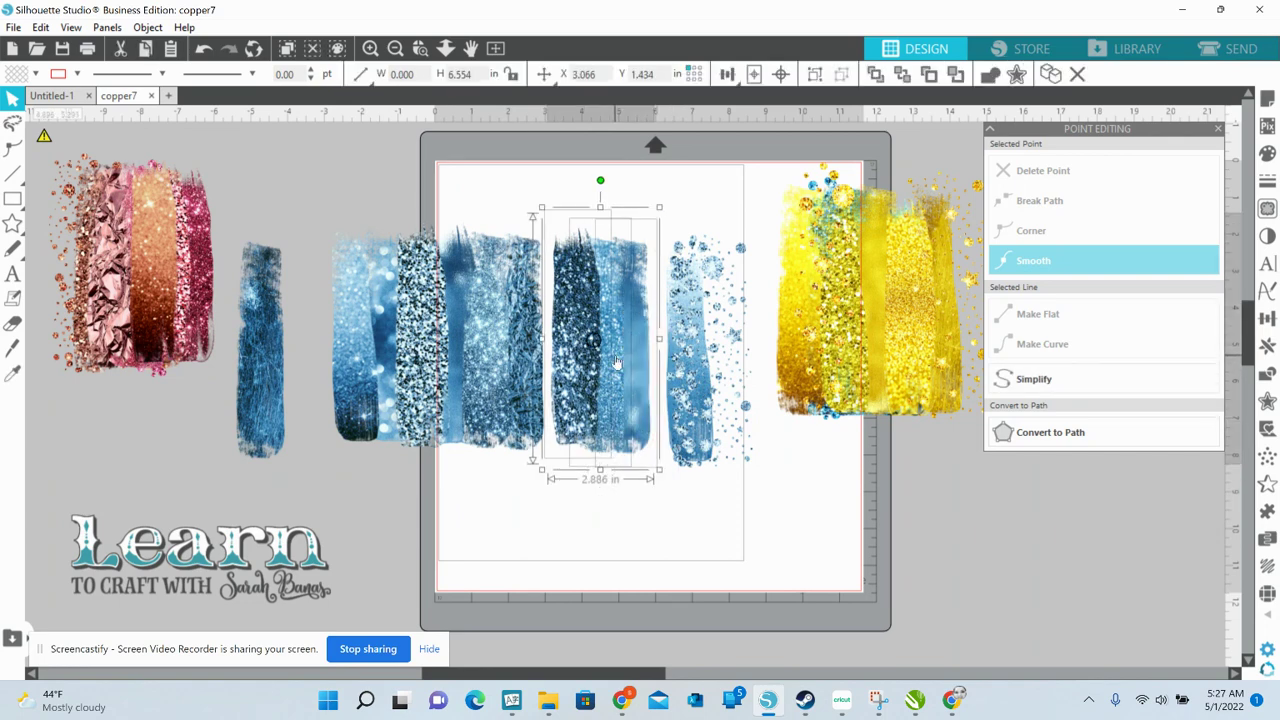
key("Delete")
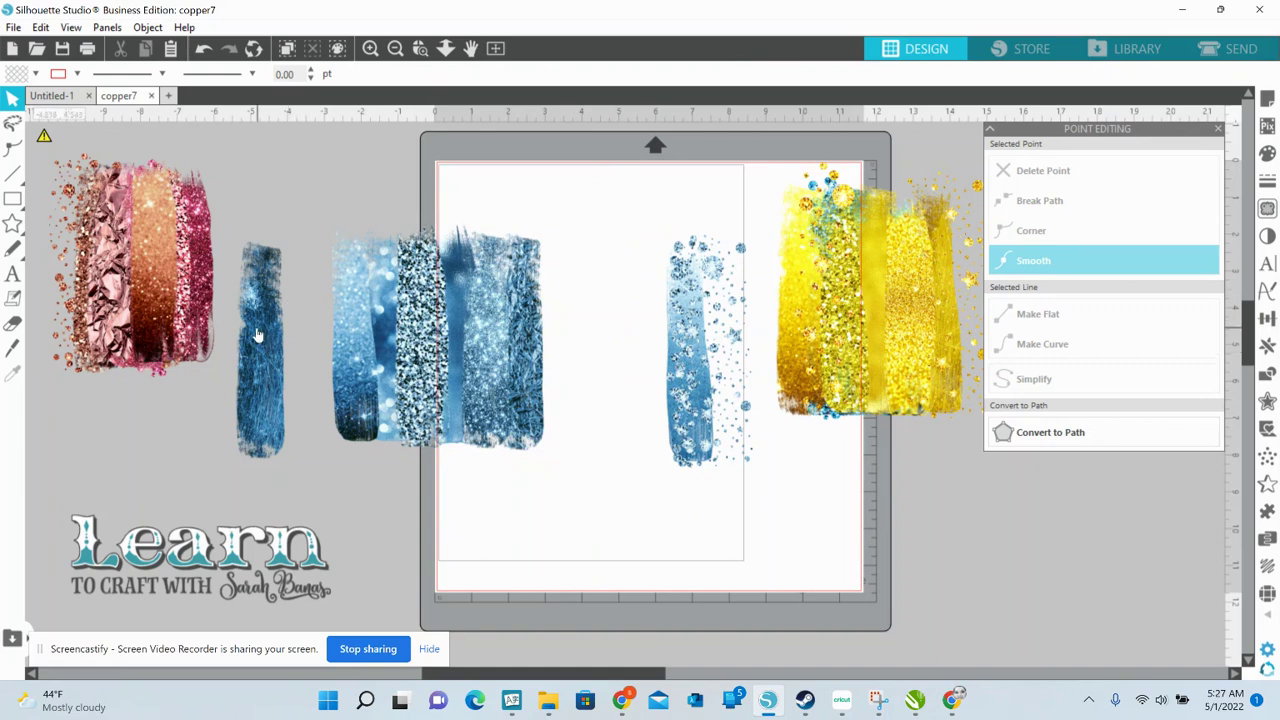
left_click_drag(258, 335, 646, 475)
key("Delete")
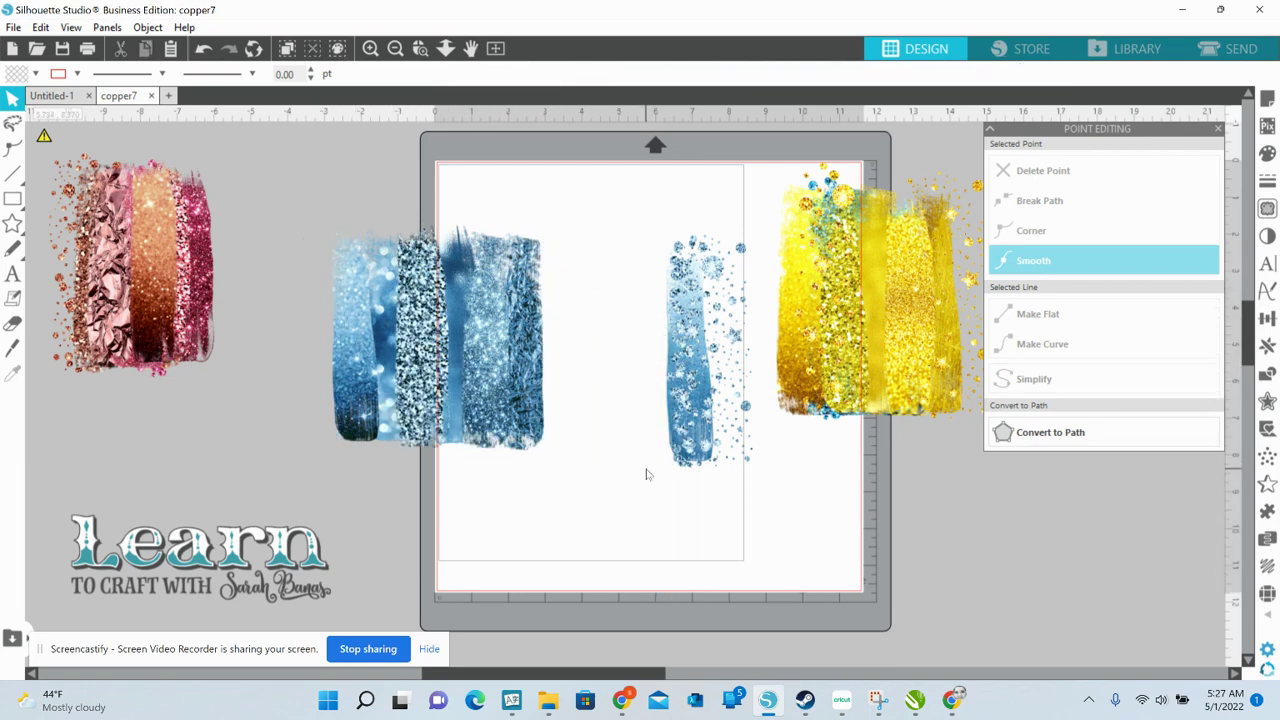
Step: Separate the large gem scatter and the fine confetti scatter from the remaining stack and place them beside the stroke row
left_click_drag(725, 398, 609, 357)
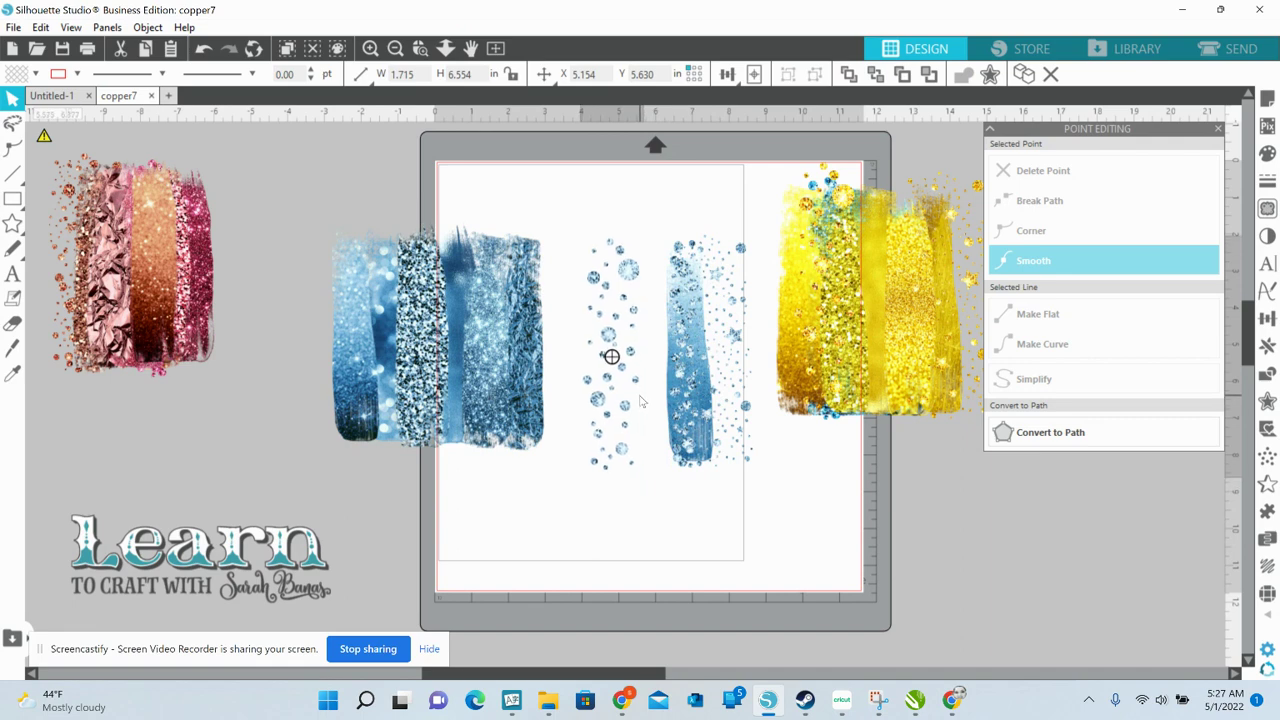
left_click(716, 383)
left_click_drag(716, 383, 608, 384)
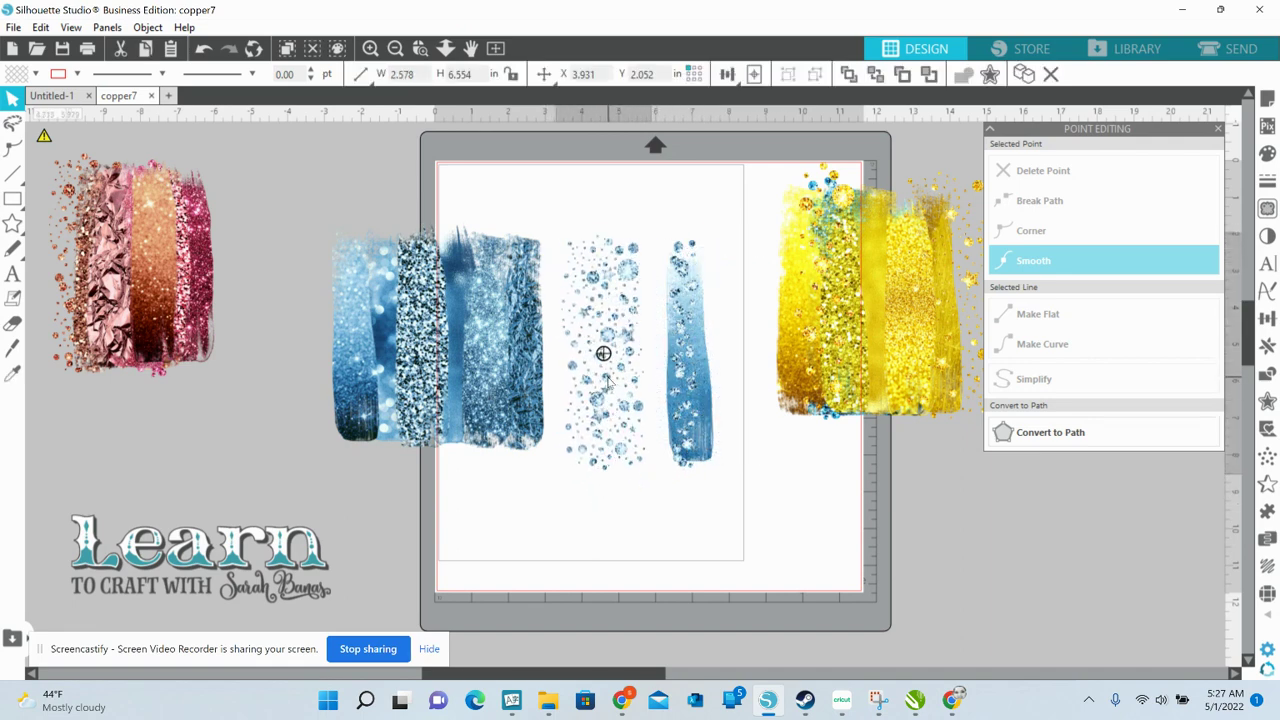
Step: Delete the leftover ombre stroke and extra gem pieces from the stack, and shift the remaining narrow gem column slightly
left_click(714, 439)
left_click_drag(714, 439, 745, 457)
key("Delete")
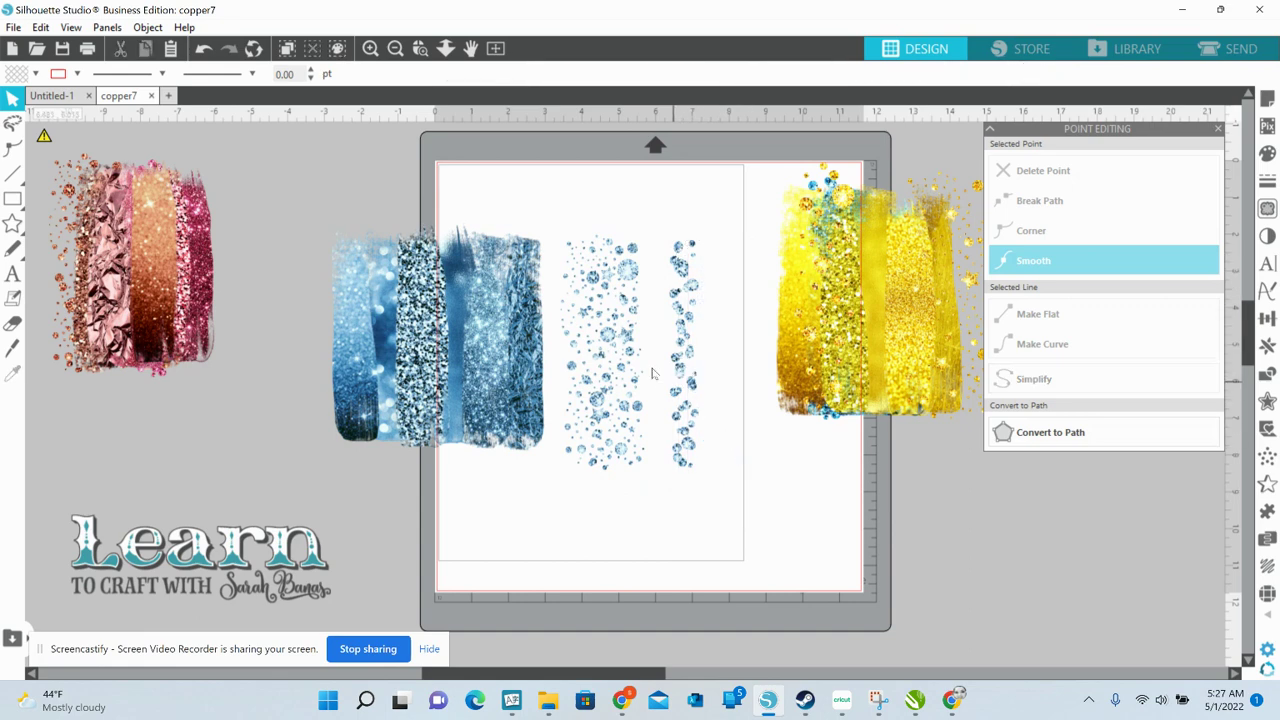
left_click(686, 370)
key("Delete")
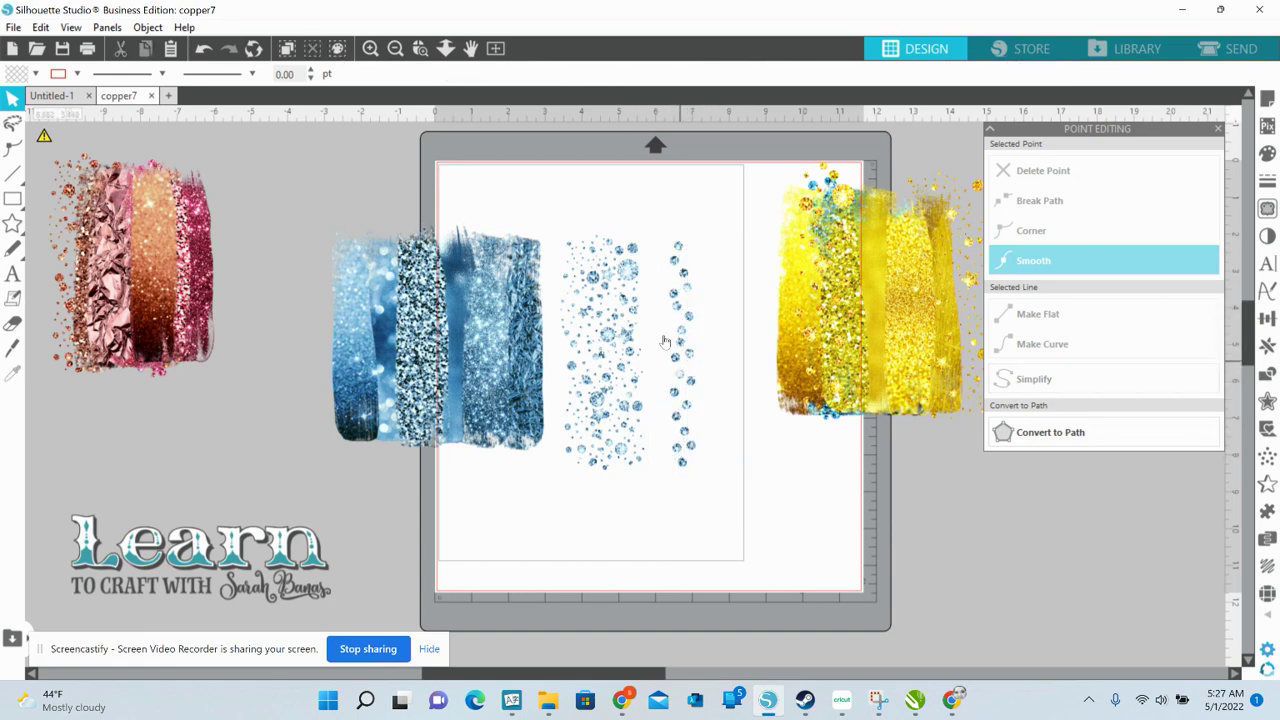
left_click(681, 352)
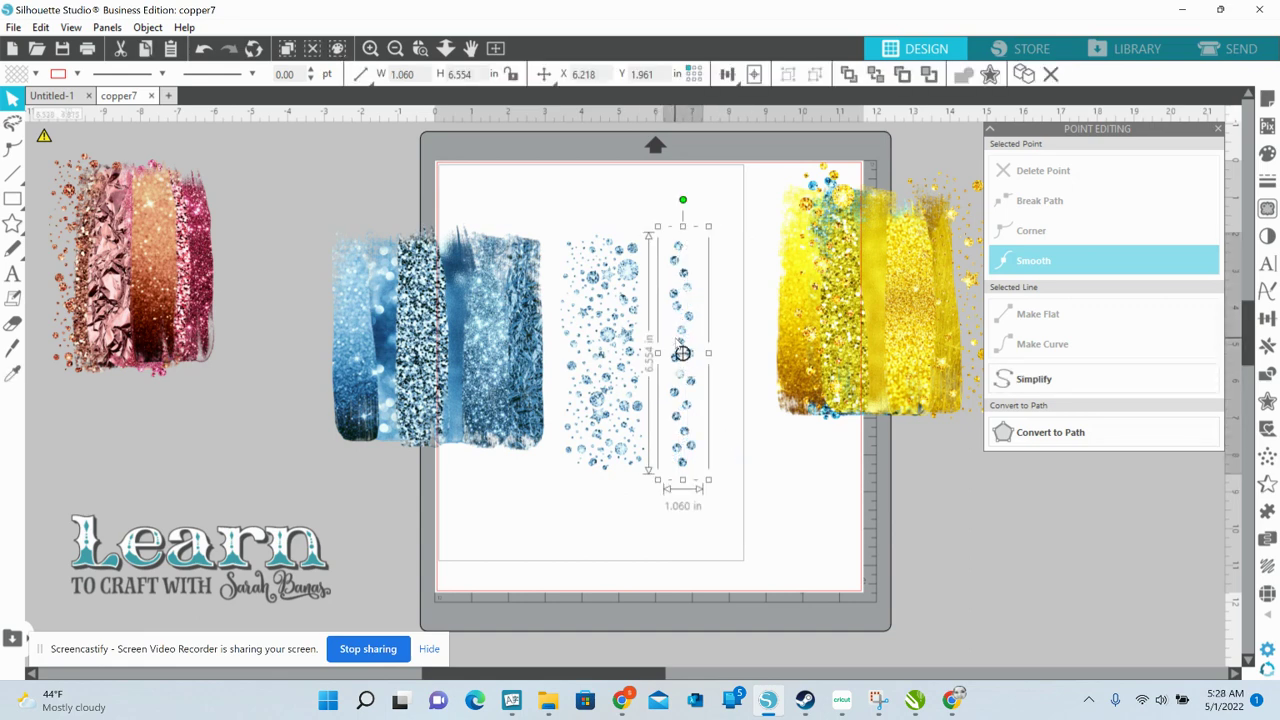
mouse_move(681, 352)
left_mouse_down()
mouse_move(506, 350)
mouse_move(692, 363)
left_mouse_up()
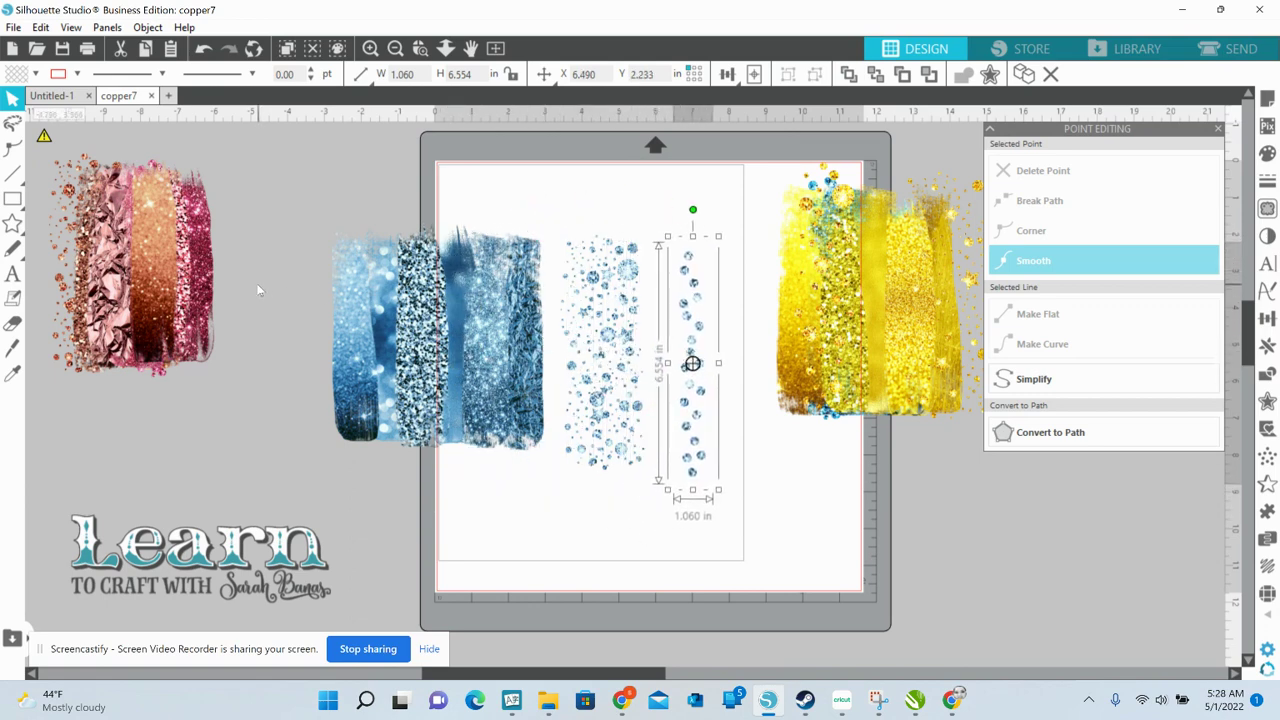
Step: Select all strokes in the assembled blue row and send them to the back
left_click_drag(264, 289, 522, 373)
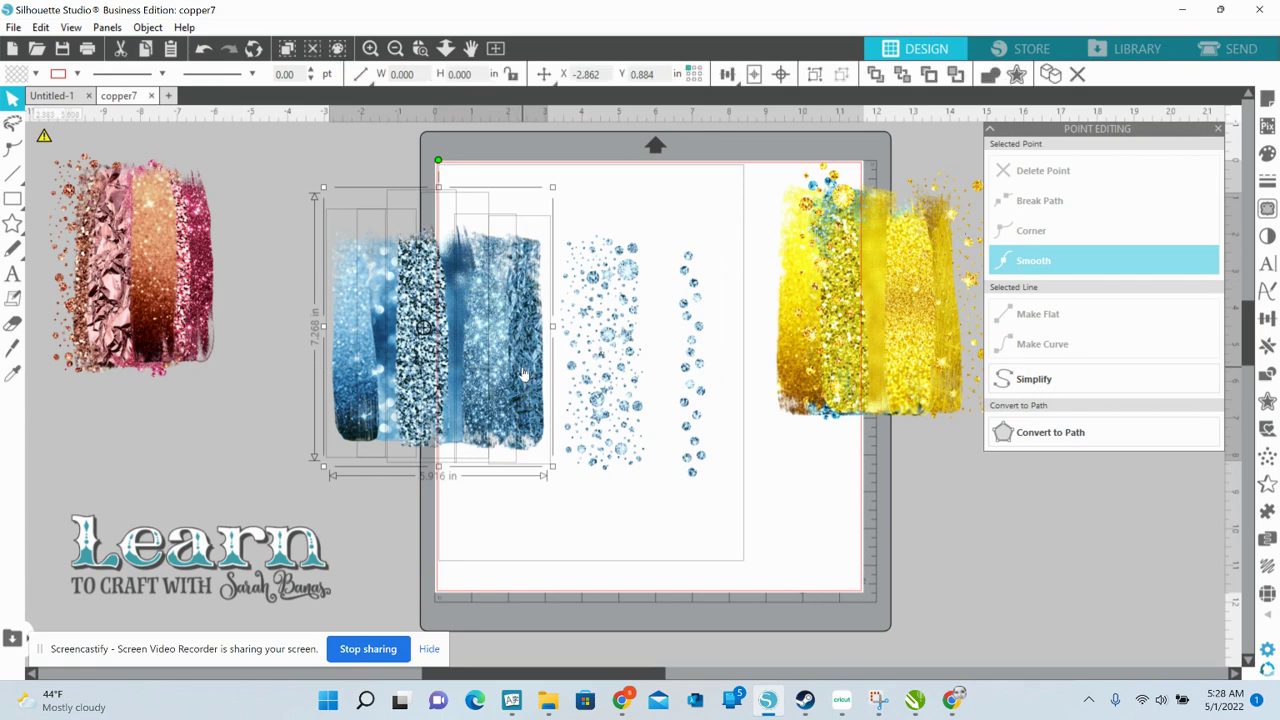
right_click(522, 373)
left_click(553, 576)
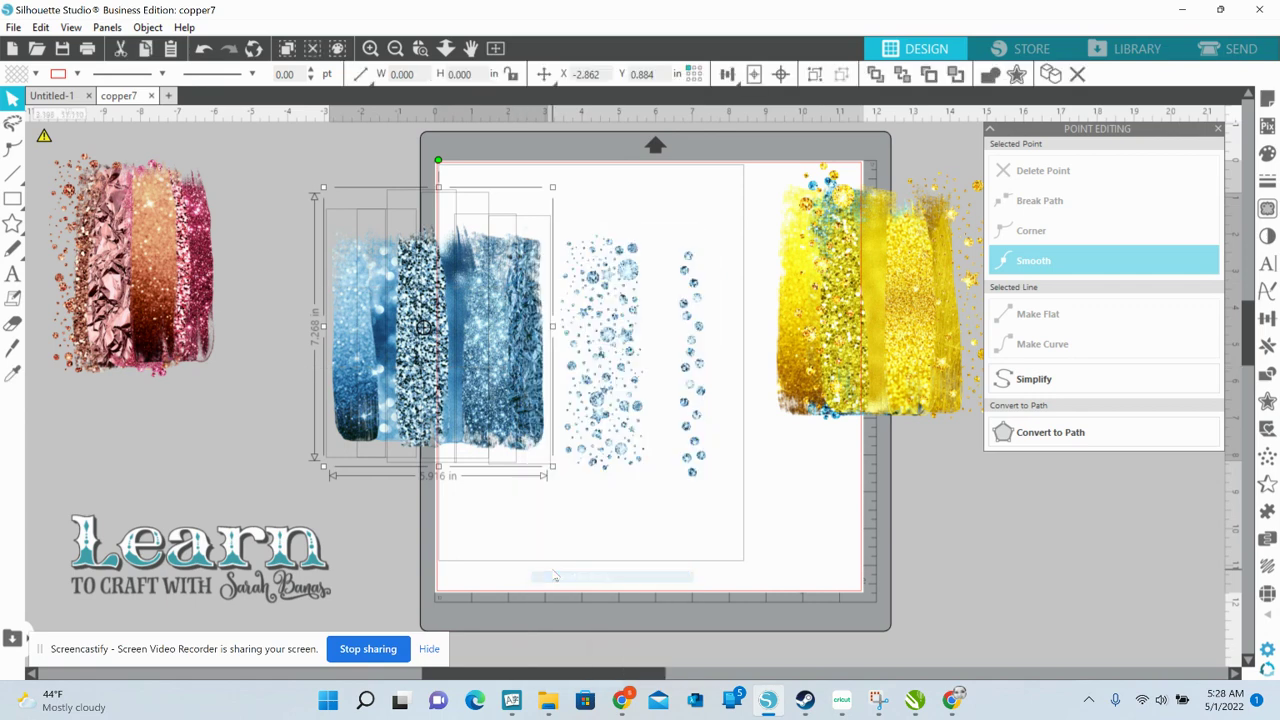
left_click(604, 533)
Step: Lay the large gem scatter over the row's left strokes and the fine confetti scatter over its right strokes
mouse_move(630, 377)
left_mouse_down()
mouse_move(466, 342)
mouse_move(385, 350)
left_mouse_up()
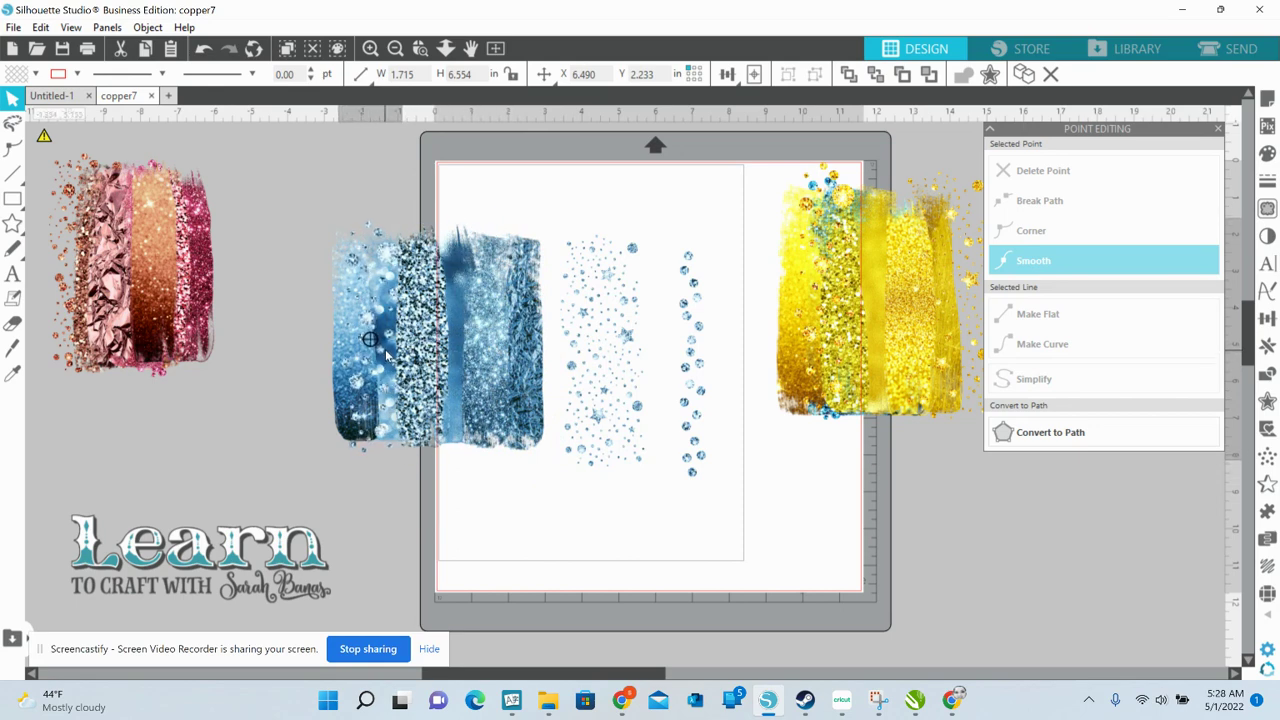
key("Escape")
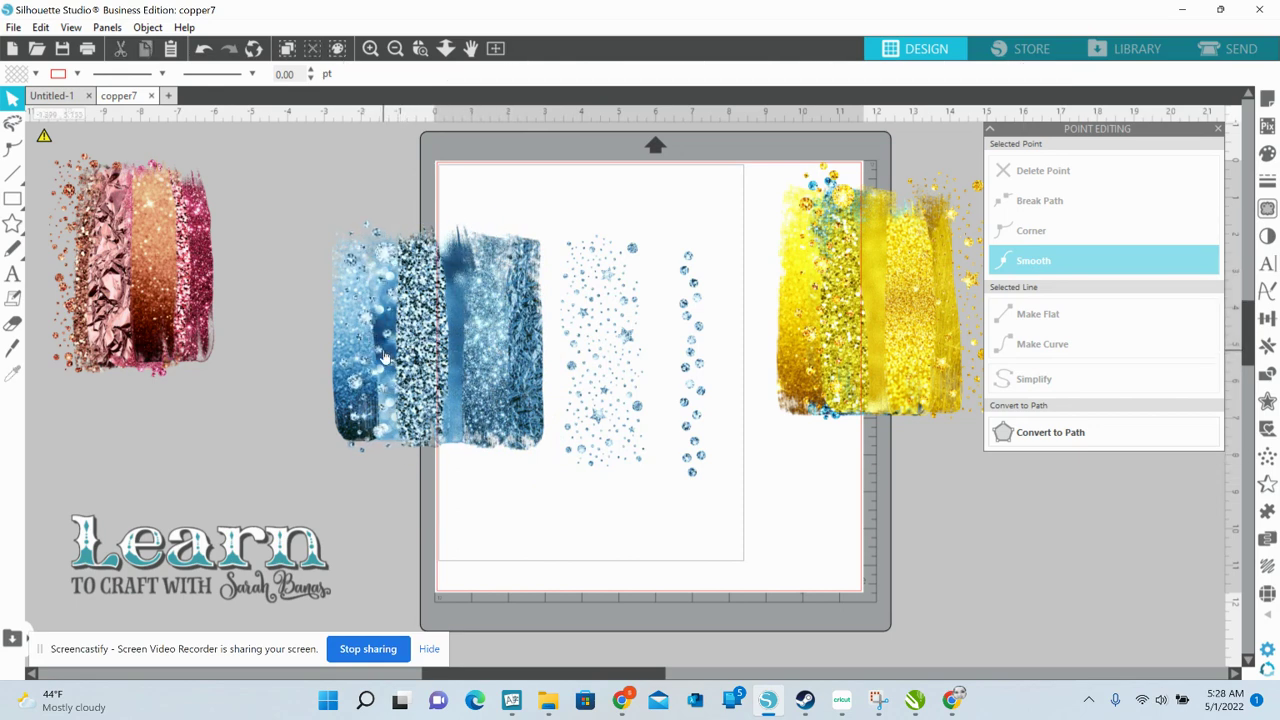
left_click_drag(600, 351, 513, 368)
Step: Delete the leftover narrow gem column from the page
left_click(655, 428)
left_click(691, 433)
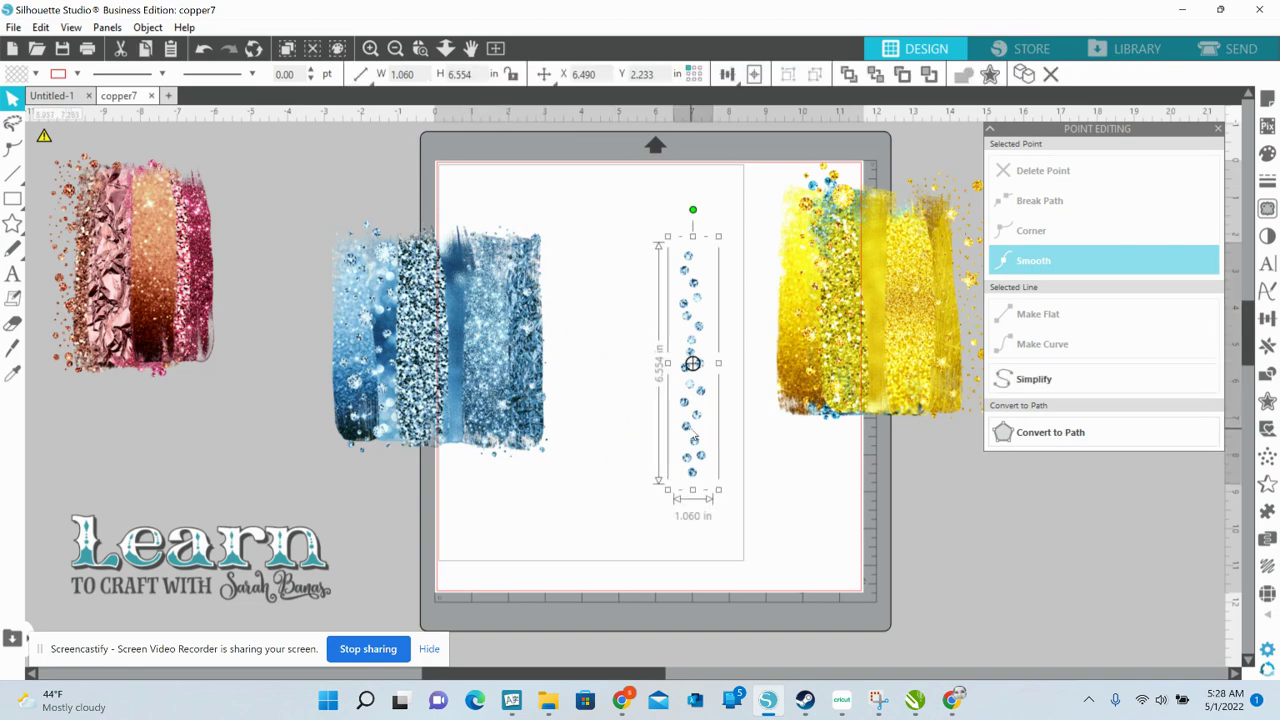
key("Delete")
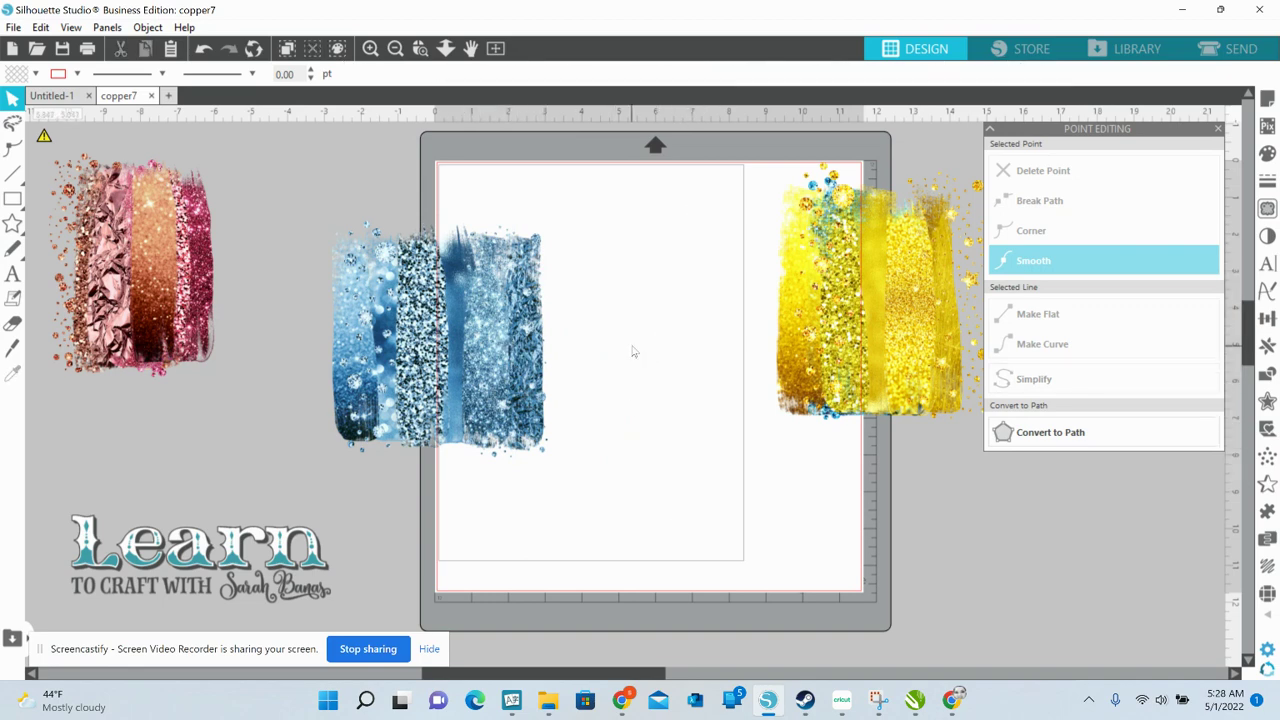
Step: Select the whole blue stroke artwork, enlarge it to about 8.482 by 10.284 in and move it up on the page
left_click_drag(632, 351, 426, 330)
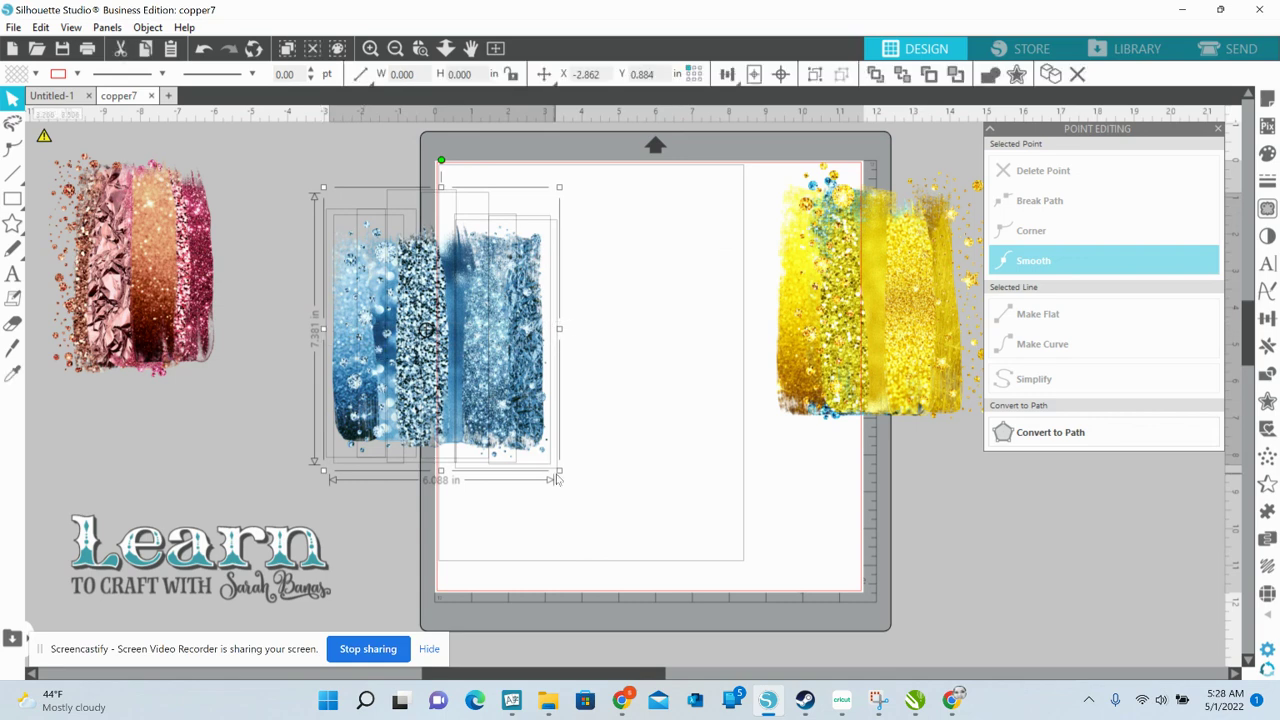
left_click_drag(559, 470, 647, 553)
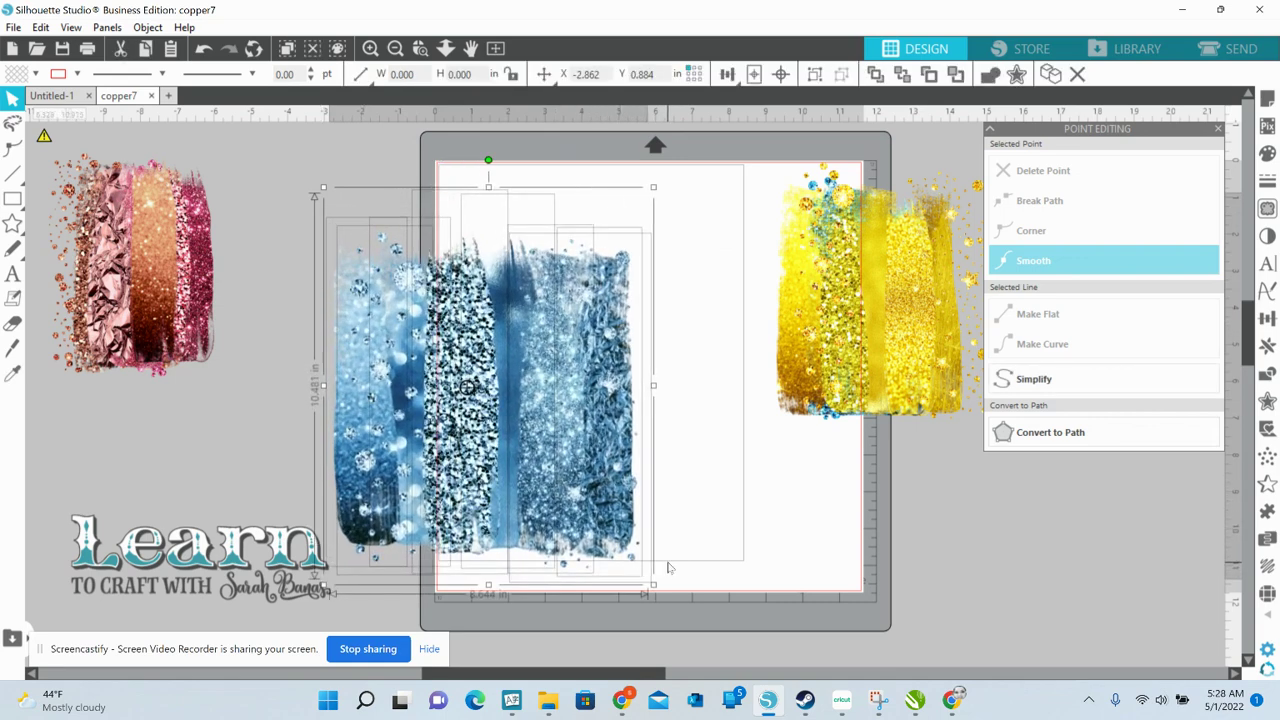
left_click_drag(583, 424, 595, 392)
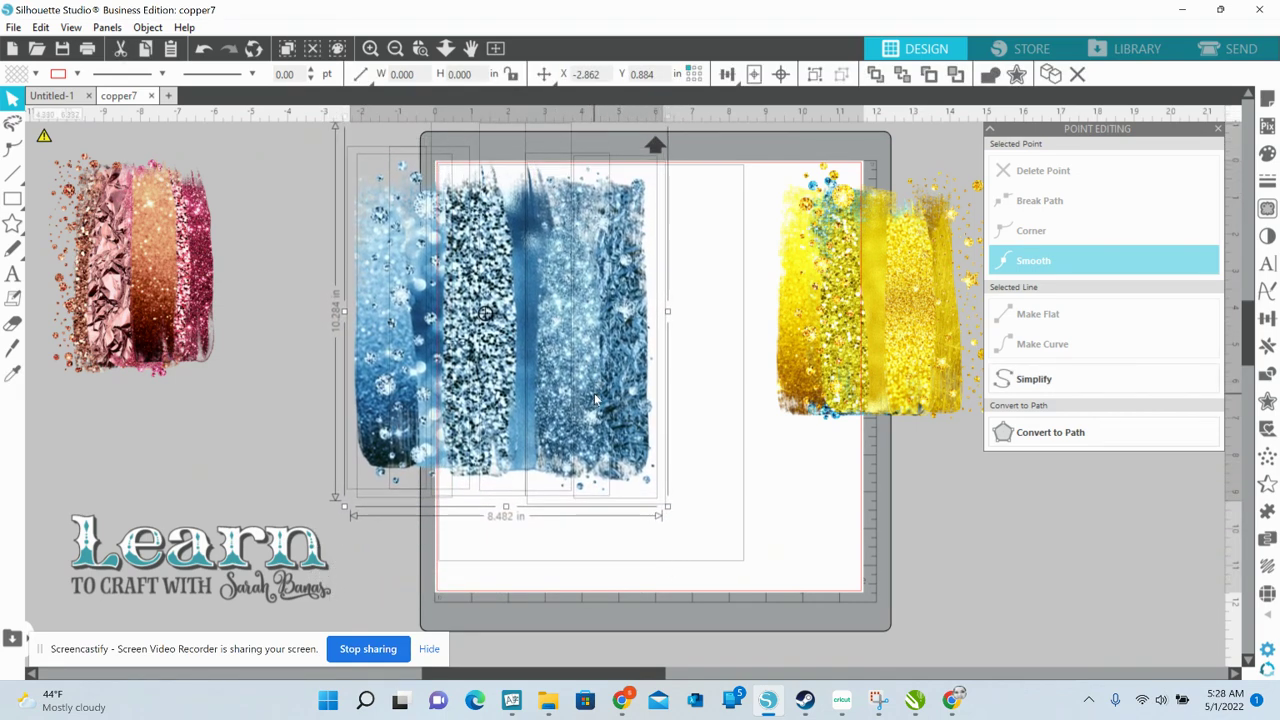
left_click(706, 484)
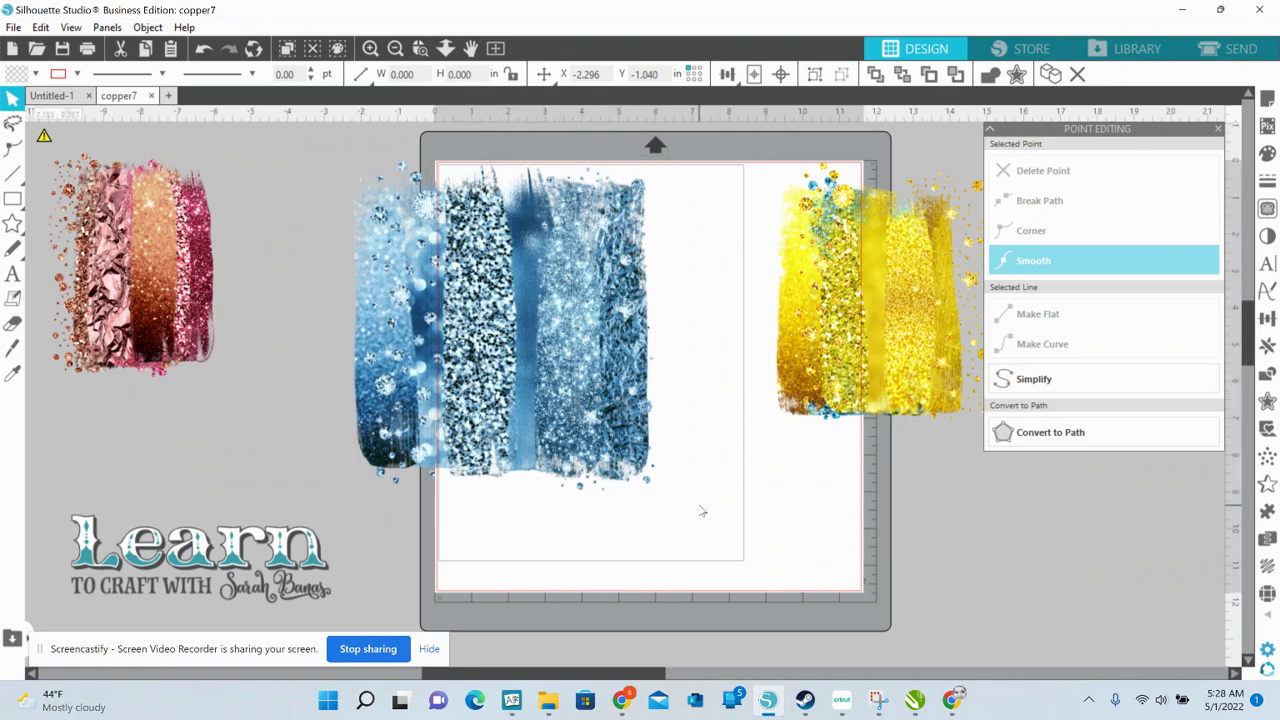
Step: Flip the fine blue confetti scatter vertically and move it off the strokes onto the empty page area beside them
right_click(568, 333)
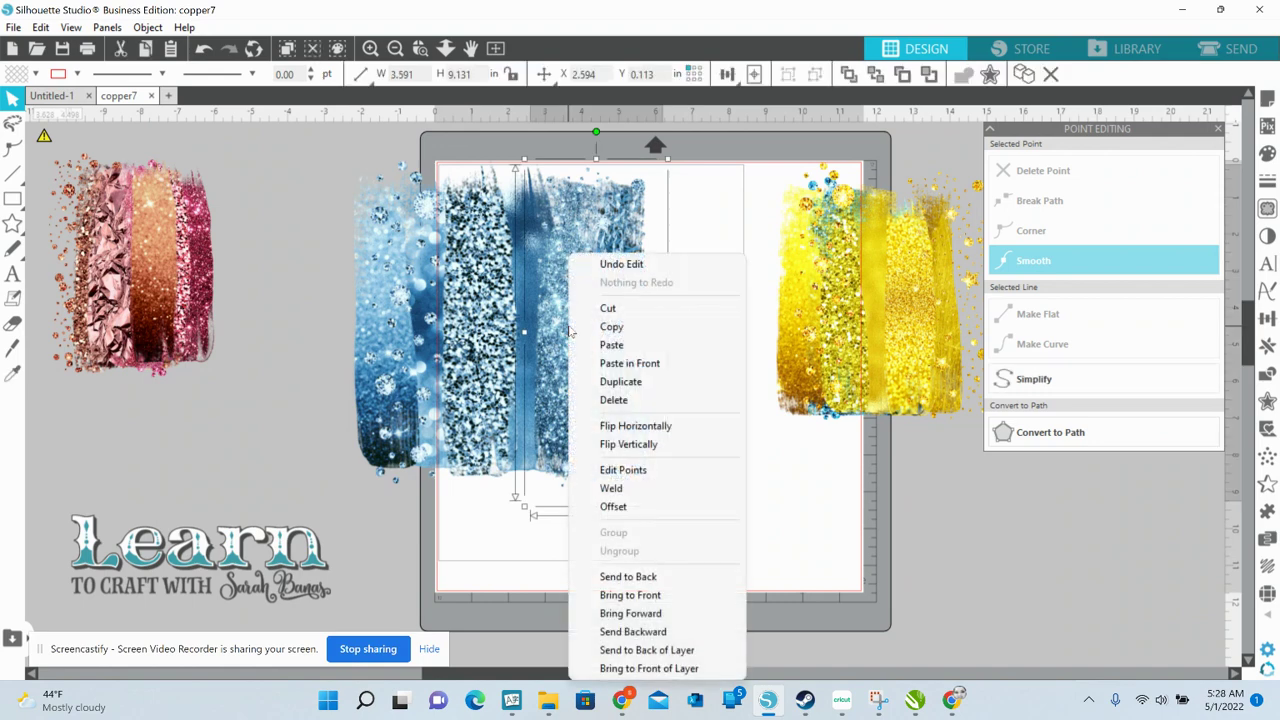
left_click(621, 444)
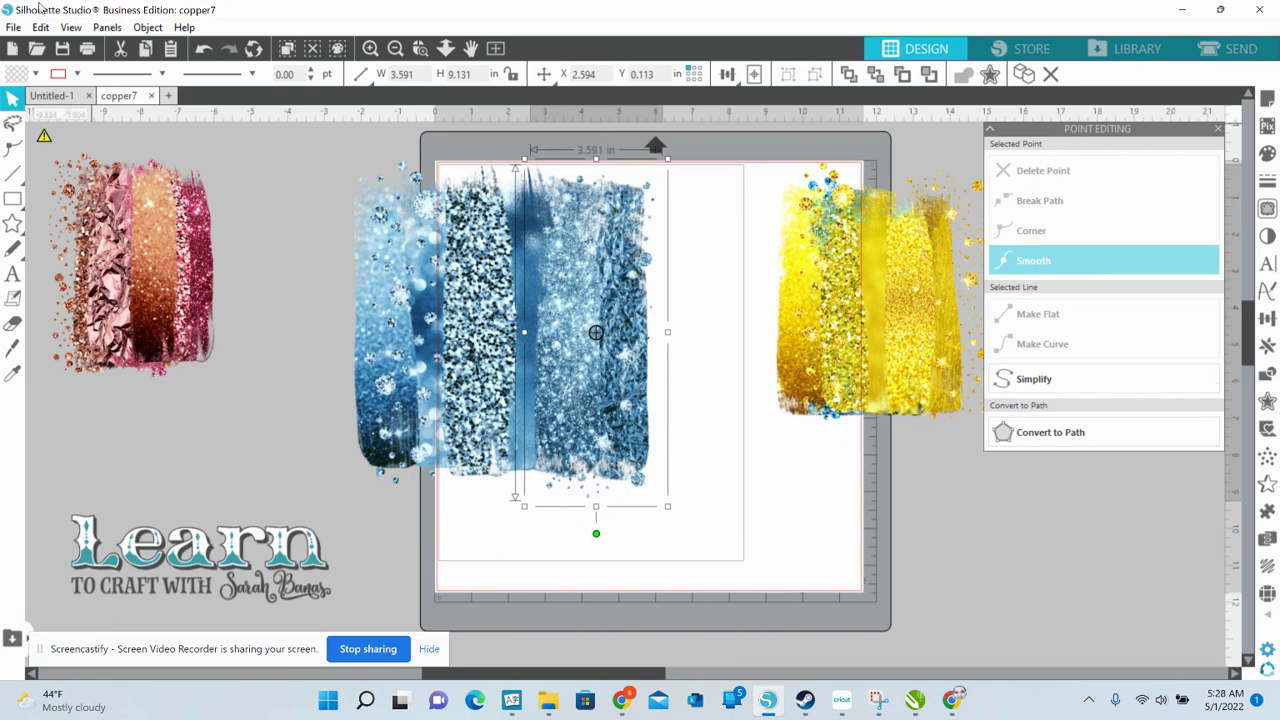
left_click_drag(596, 231, 717, 251)
Step: Try the smooth middle blue stroke flipped vertically and lowered into the row, and flip it back
left_click(524, 238)
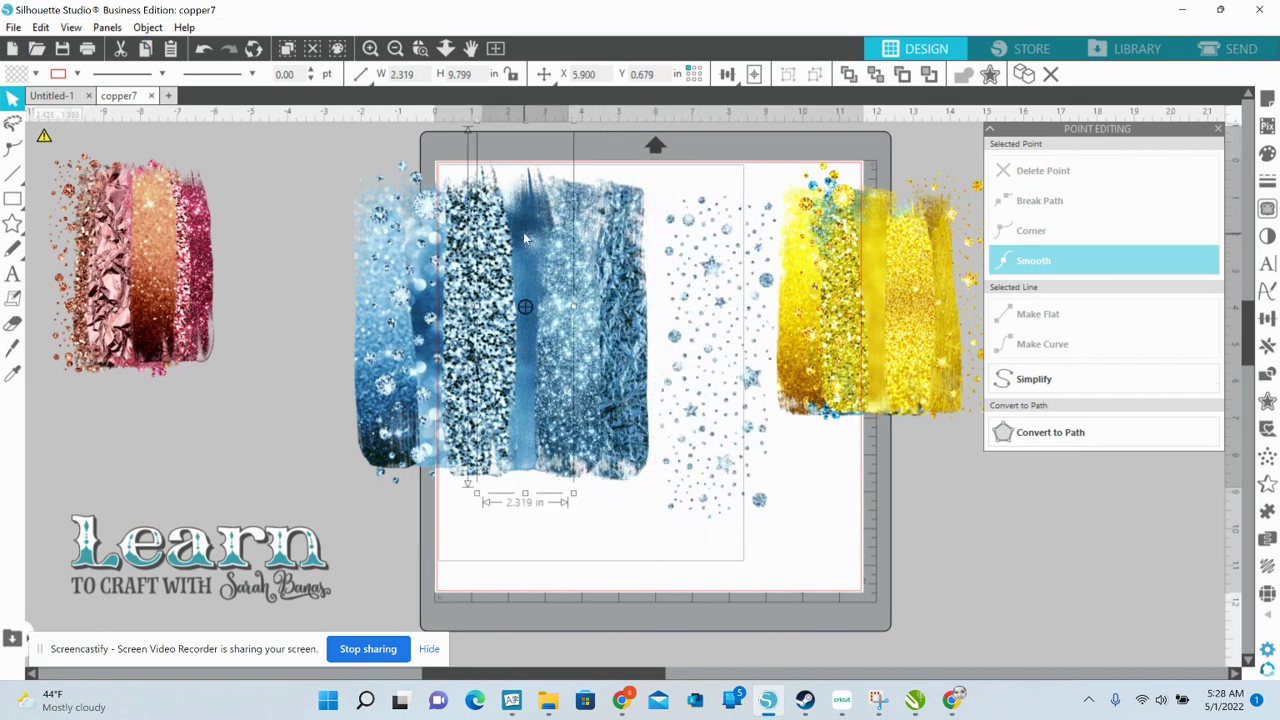
right_click(524, 238)
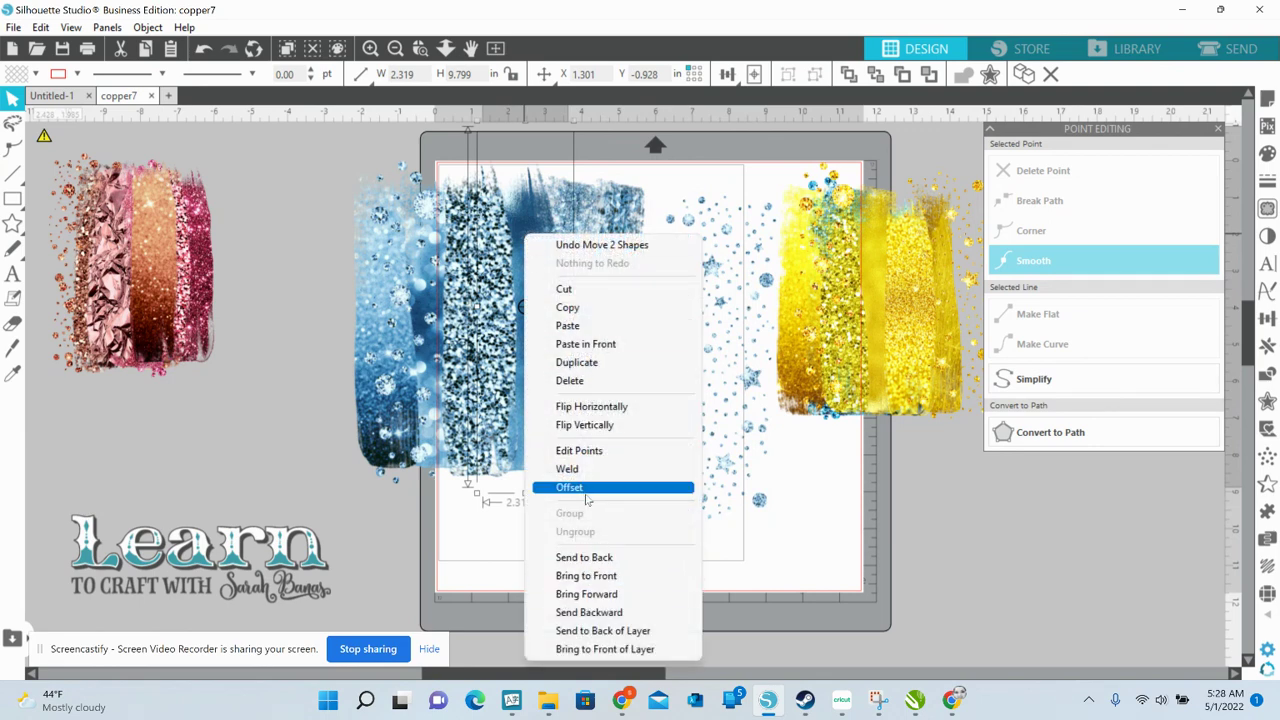
left_click(588, 425)
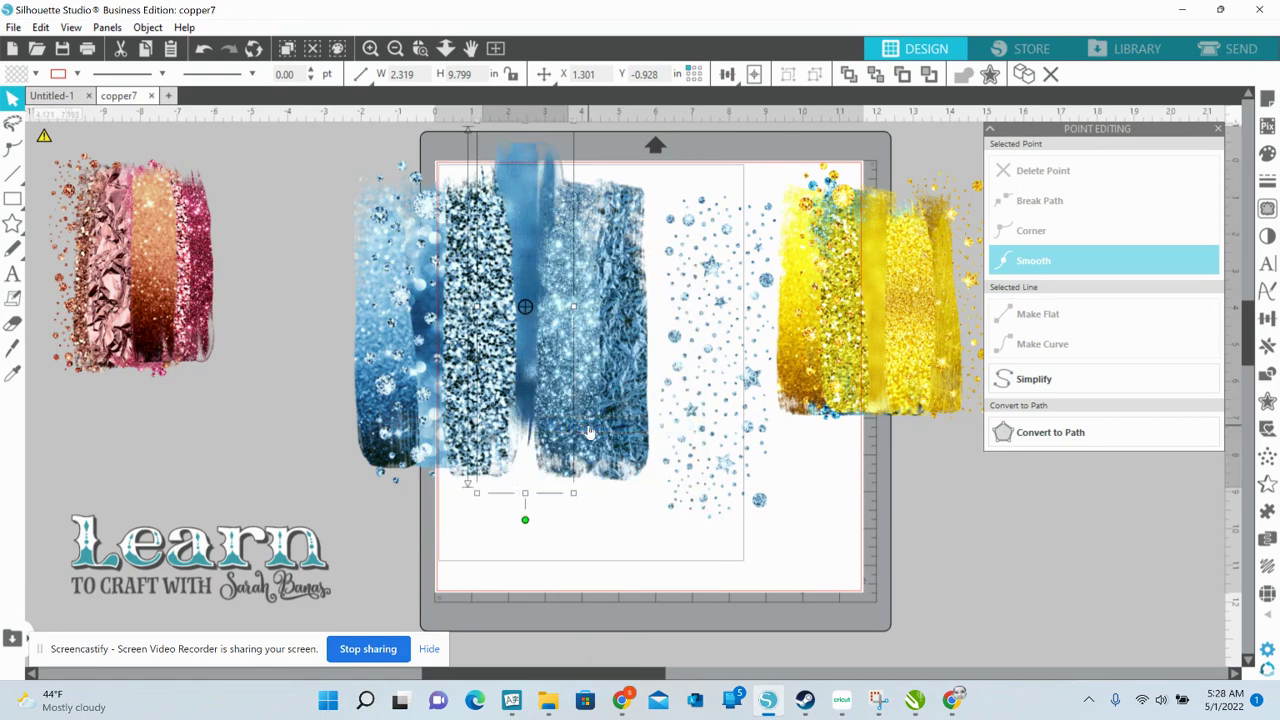
left_click_drag(524, 147, 522, 184)
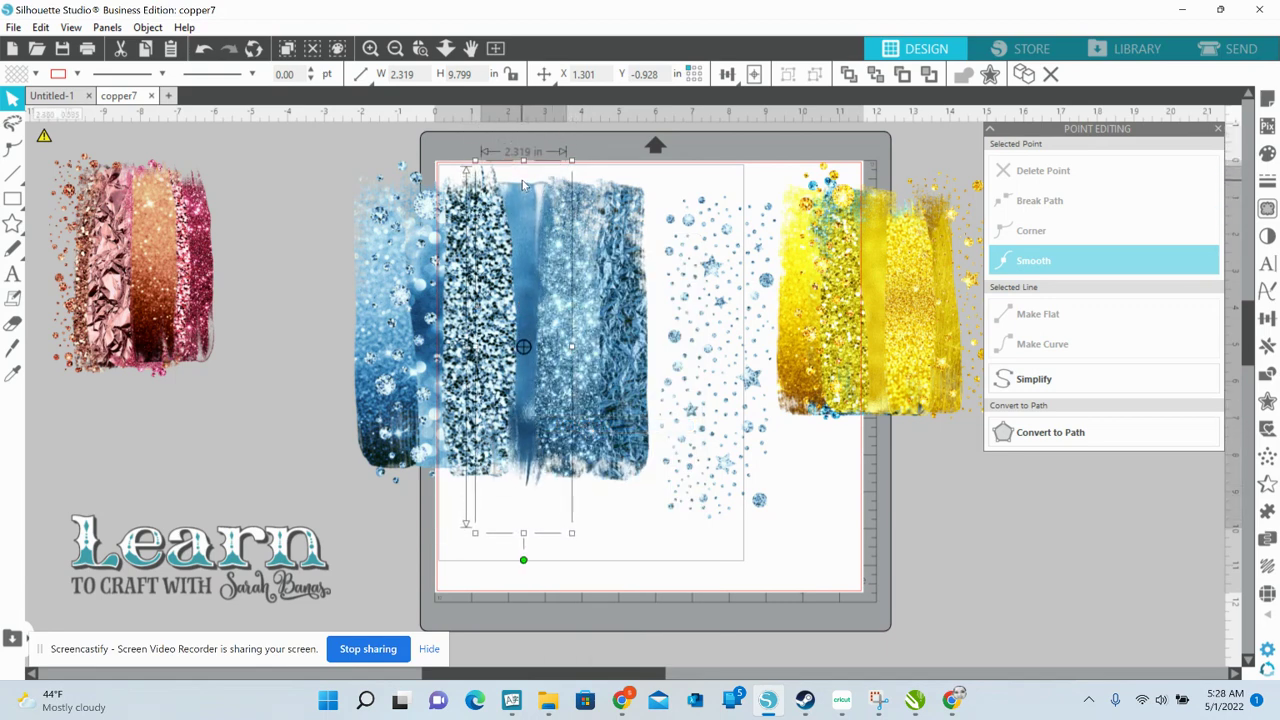
left_click(648, 594)
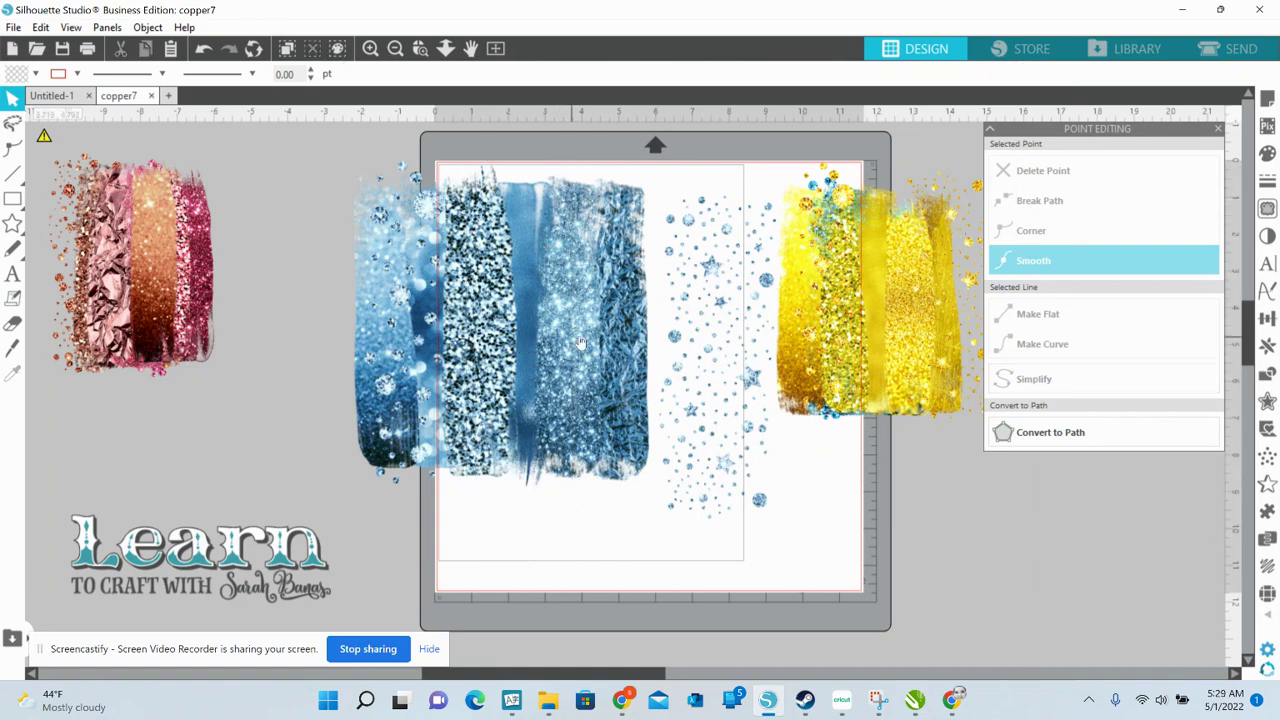
right_click(528, 211)
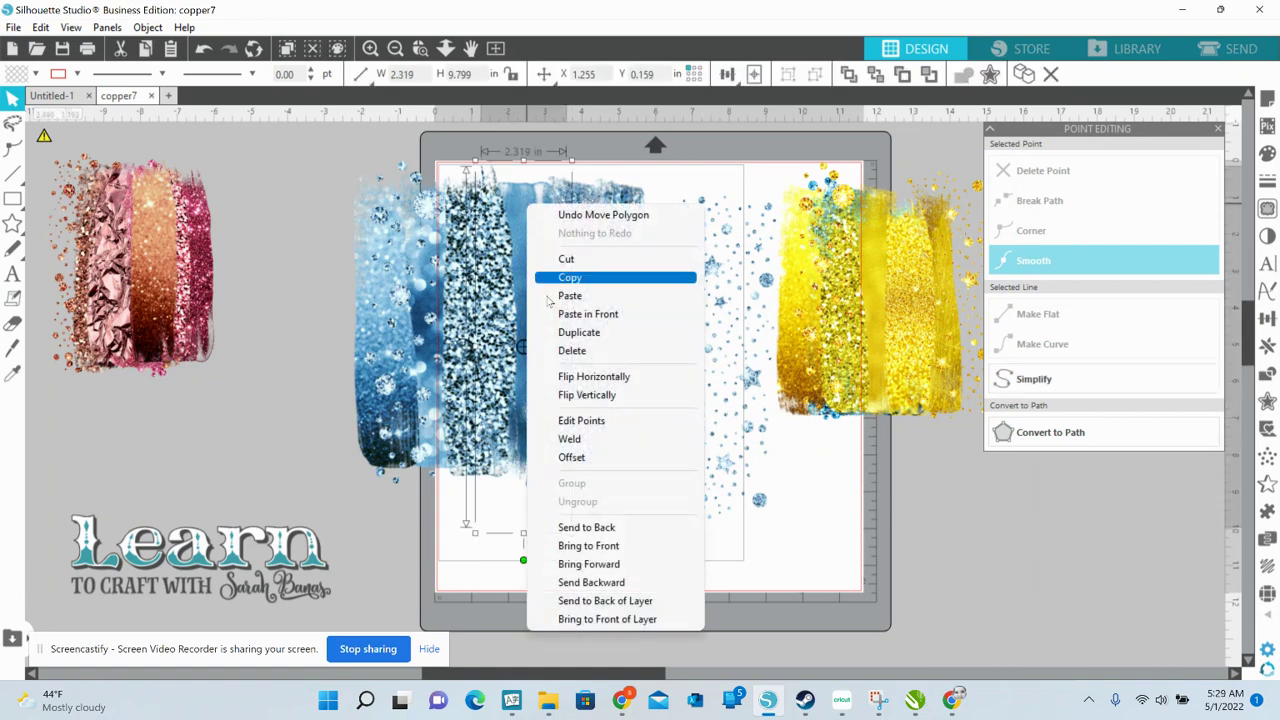
left_click(584, 394)
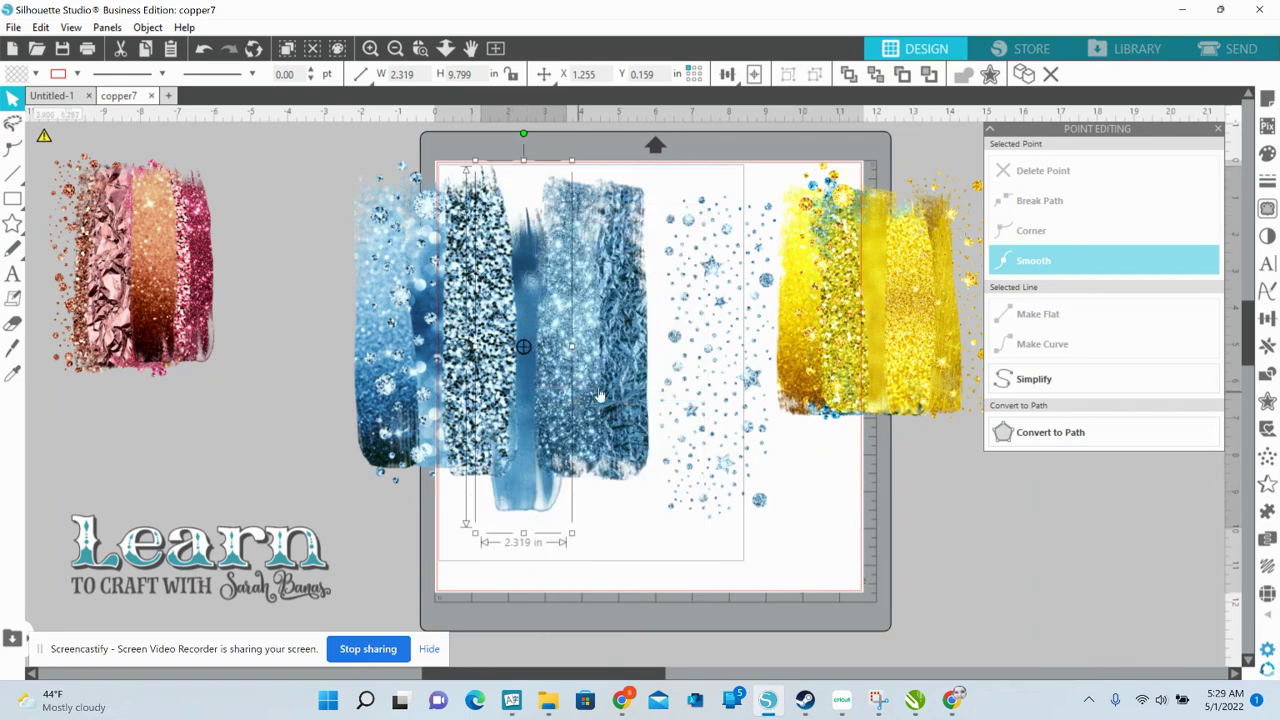
Step: Move the smooth middle blue stroke up until its lower end is level with the neighbouring strokes
left_click(522, 490)
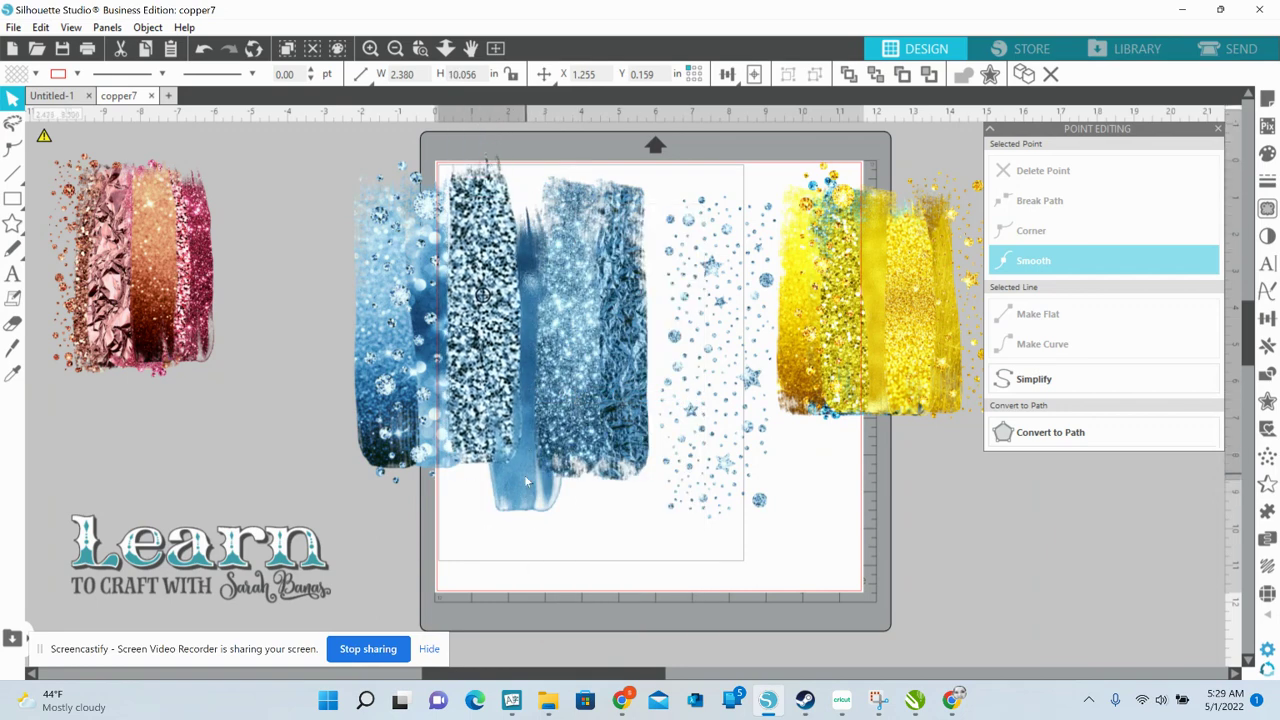
left_click(540, 533)
left_click(522, 507)
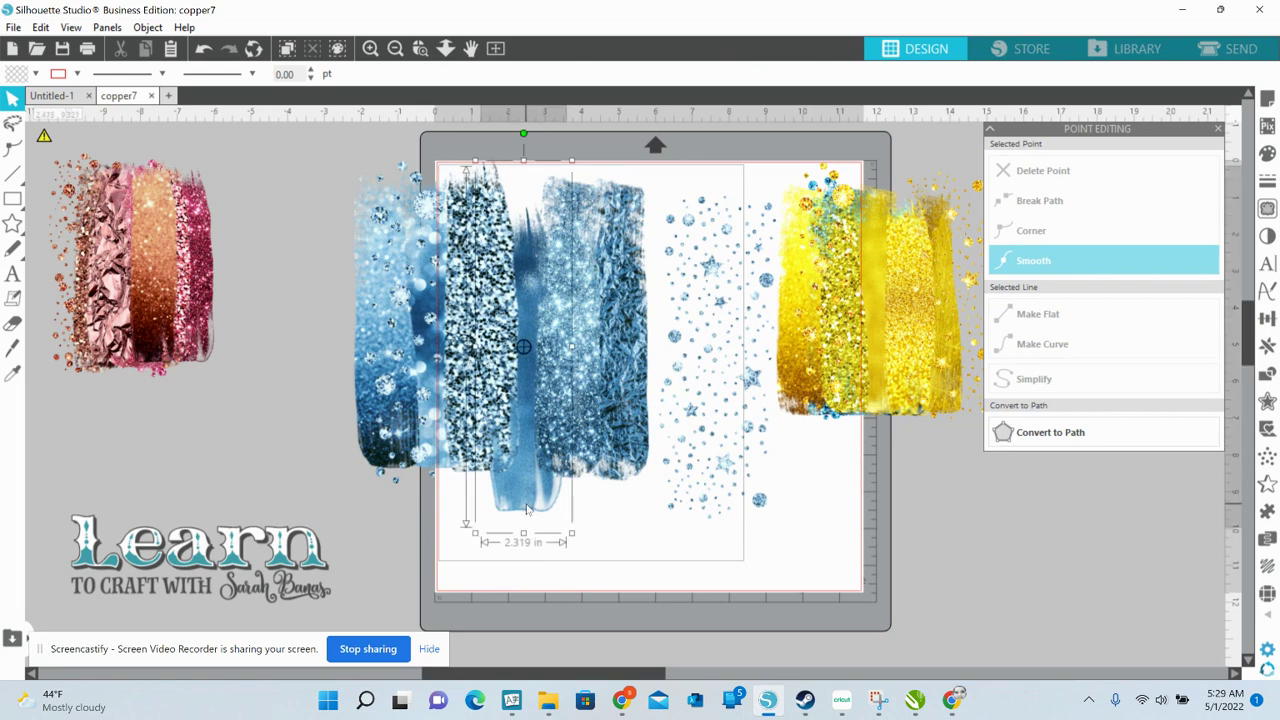
mouse_move(524, 497)
left_mouse_down()
mouse_move(524, 451)
mouse_move(530, 464)
left_mouse_up()
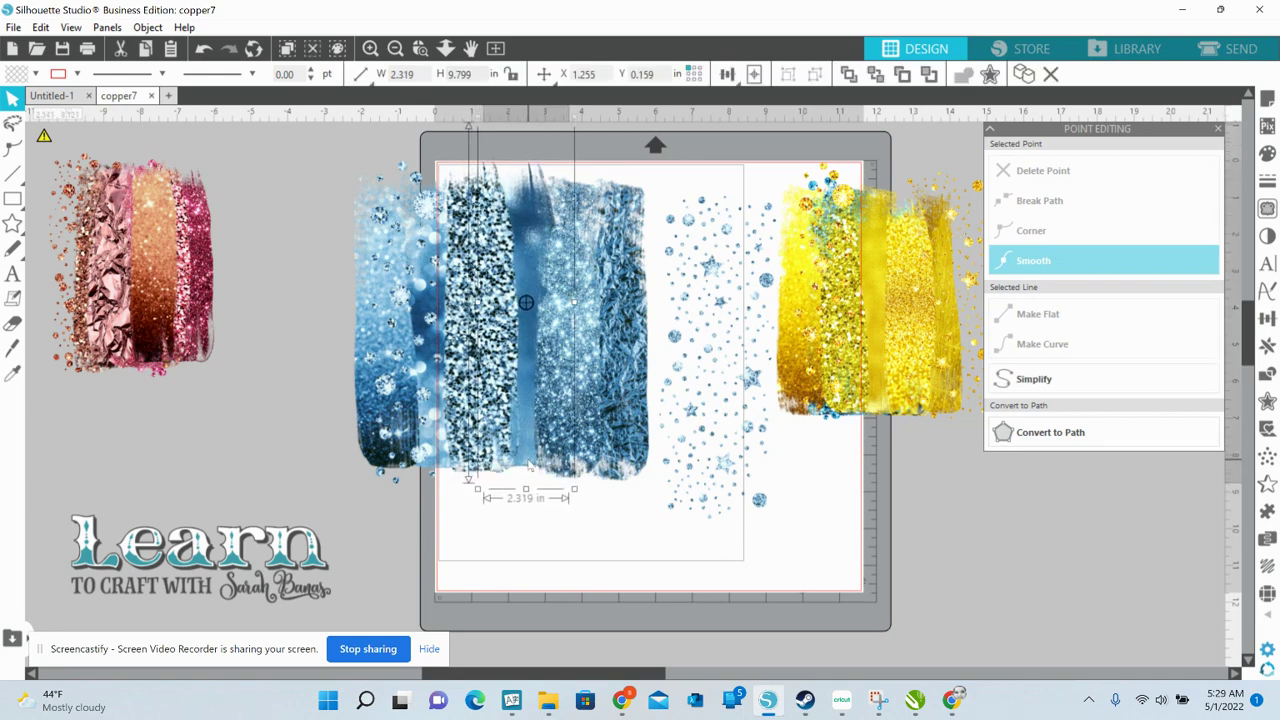
Step: Lay the confetti scatter back over the row's right strokes and shrink it to about 3.493 by 8.881 in
mouse_move(690, 440)
left_mouse_down()
mouse_move(711, 432)
mouse_move(570, 405)
left_mouse_up()
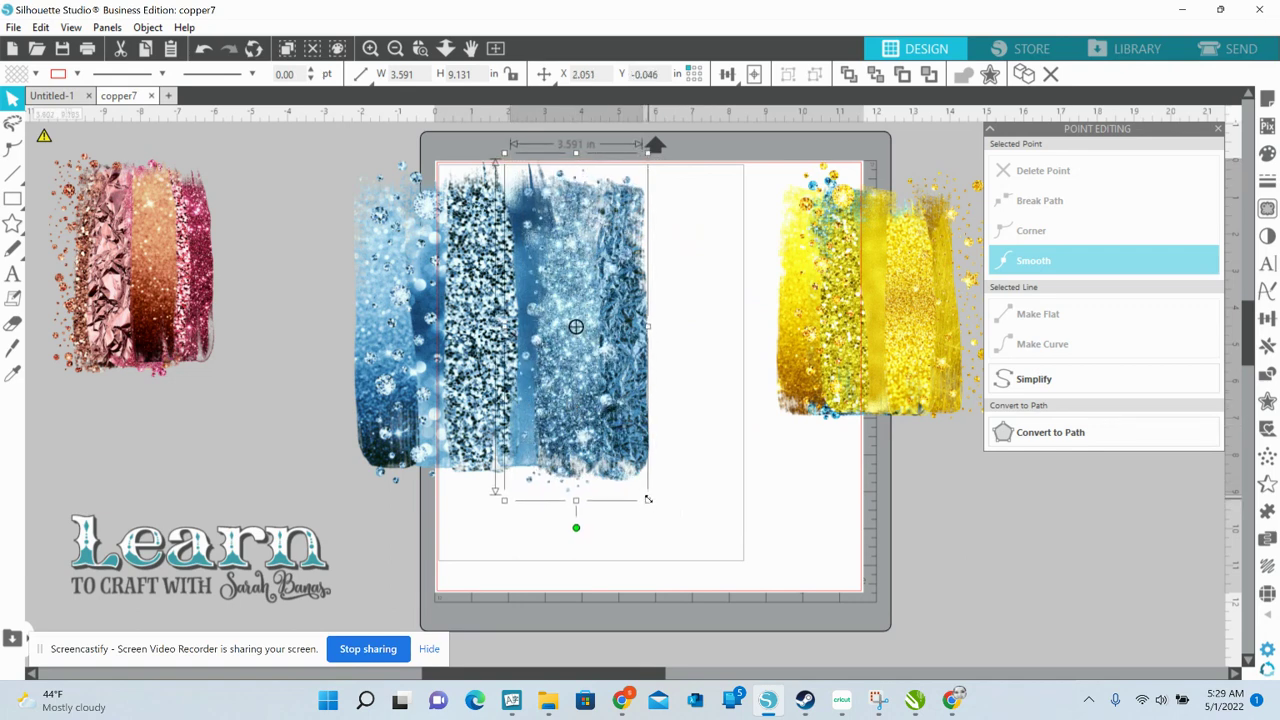
left_click_drag(648, 503, 642, 491)
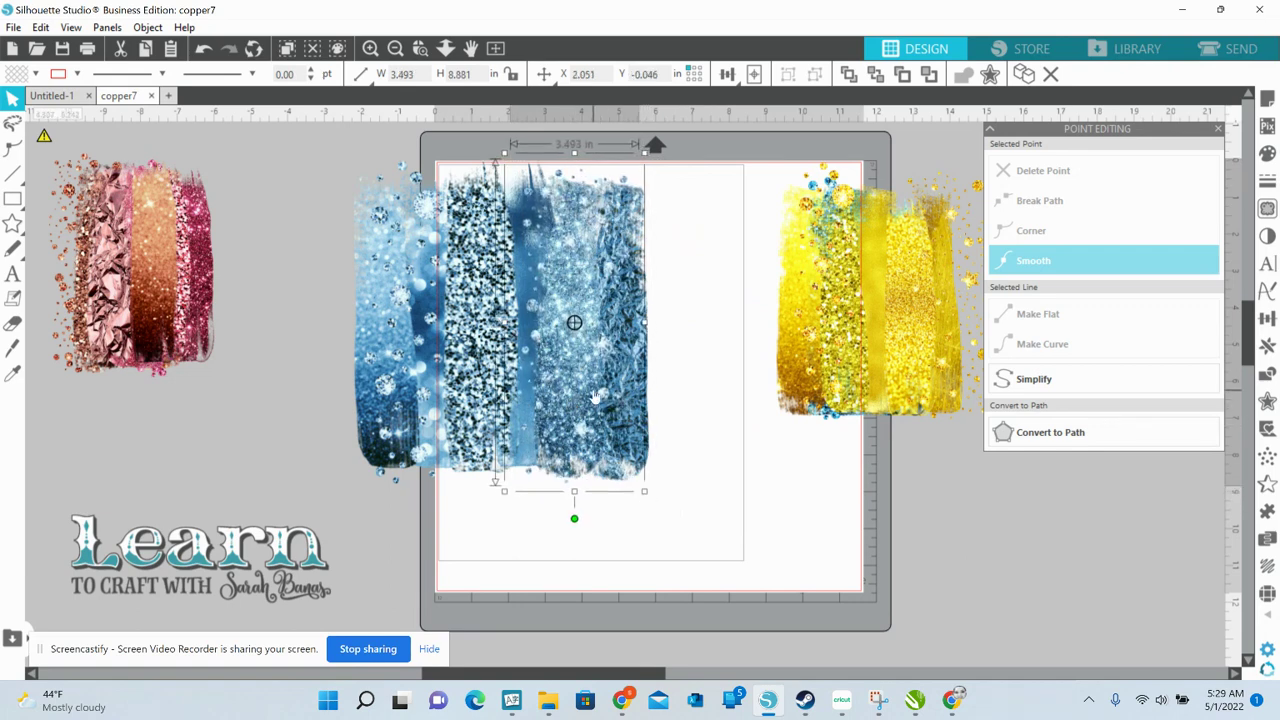
left_click_drag(595, 395, 598, 398)
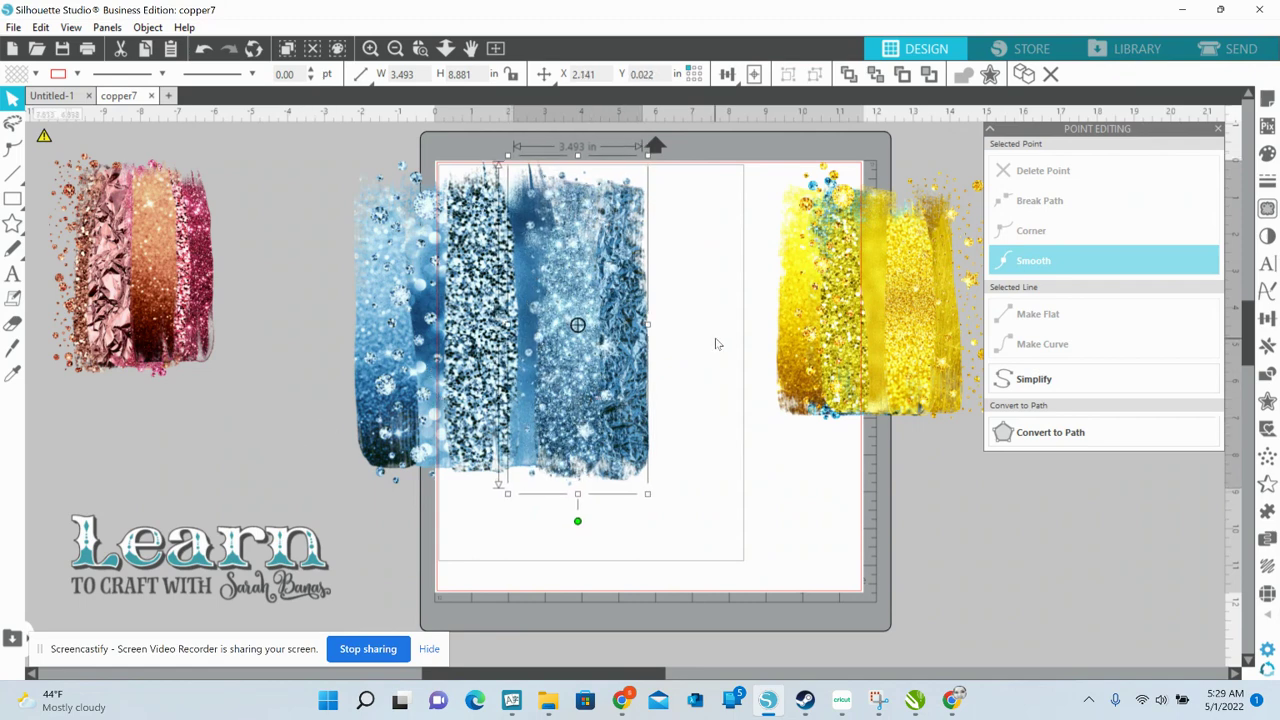
mouse_move(715, 338)
left_mouse_down()
mouse_move(550, 309)
mouse_move(400, 303)
left_mouse_up()
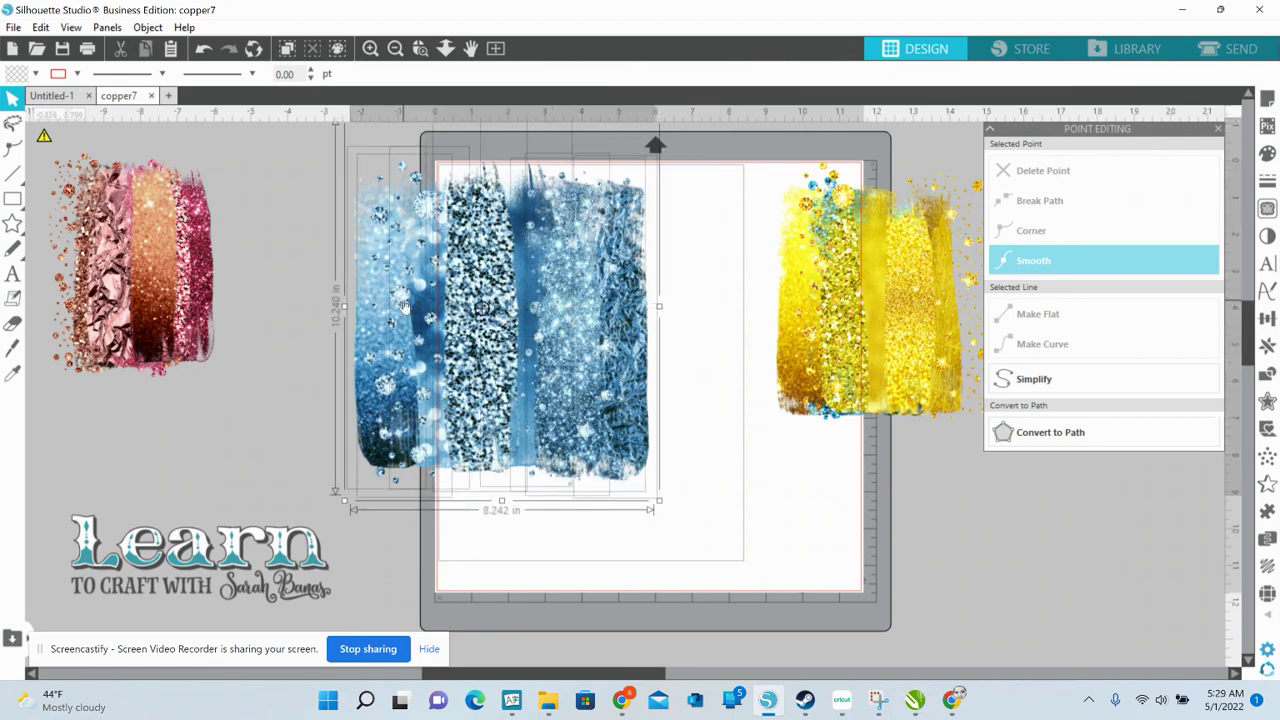
left_click(159, 454)
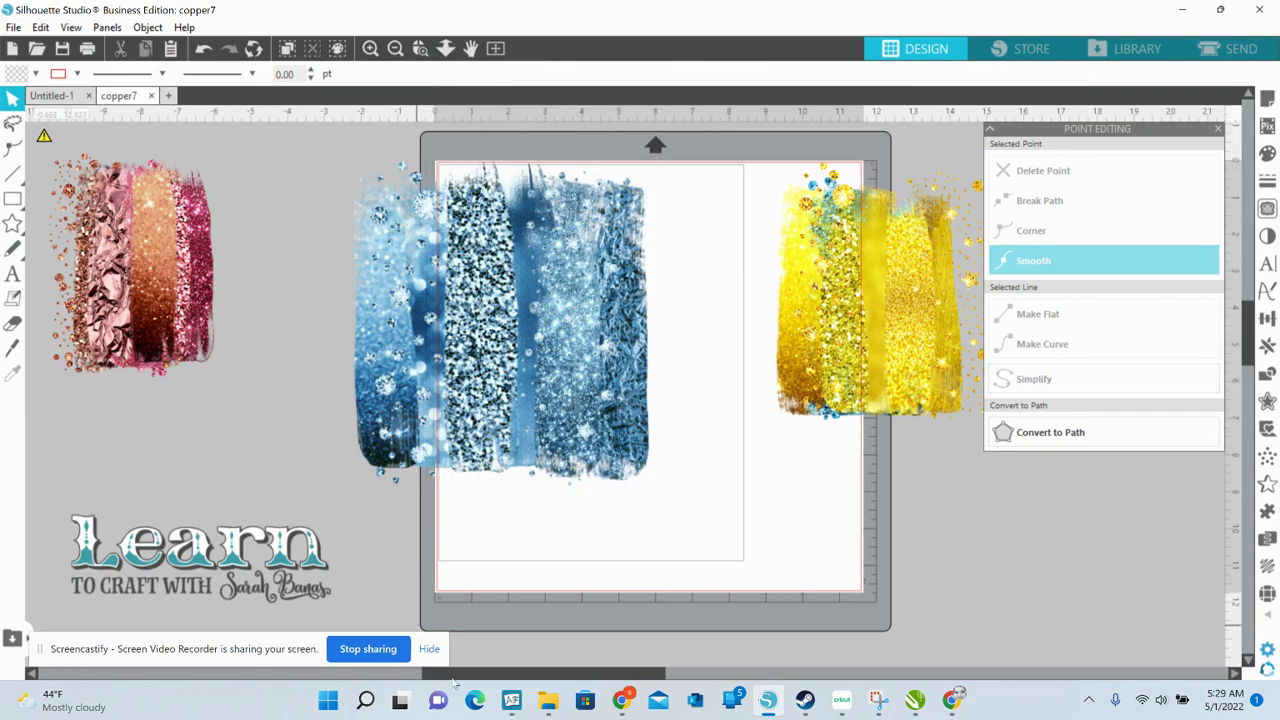
Step: Bring the small black guitar silhouette group from the far left of the workspace to just beside the blue artwork
left_click_drag(455, 681, 350, 679)
left_click_drag(118, 262, 524, 199)
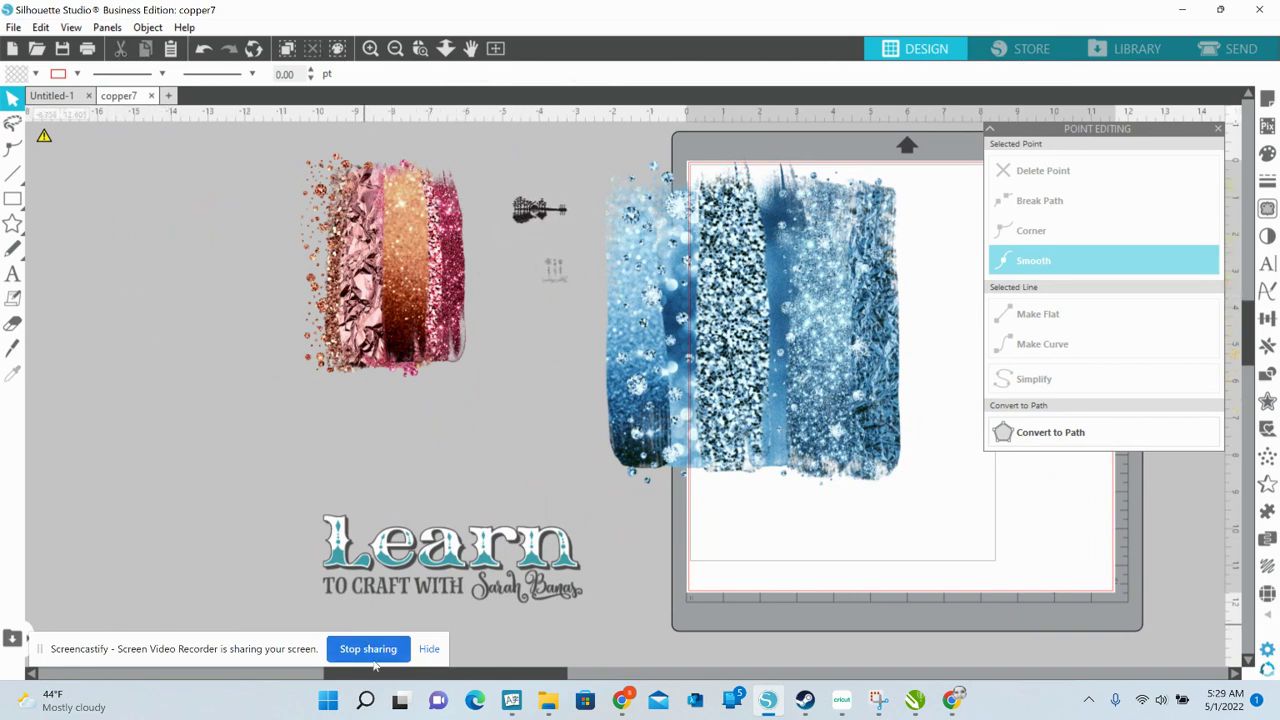
left_click_drag(386, 680, 482, 668)
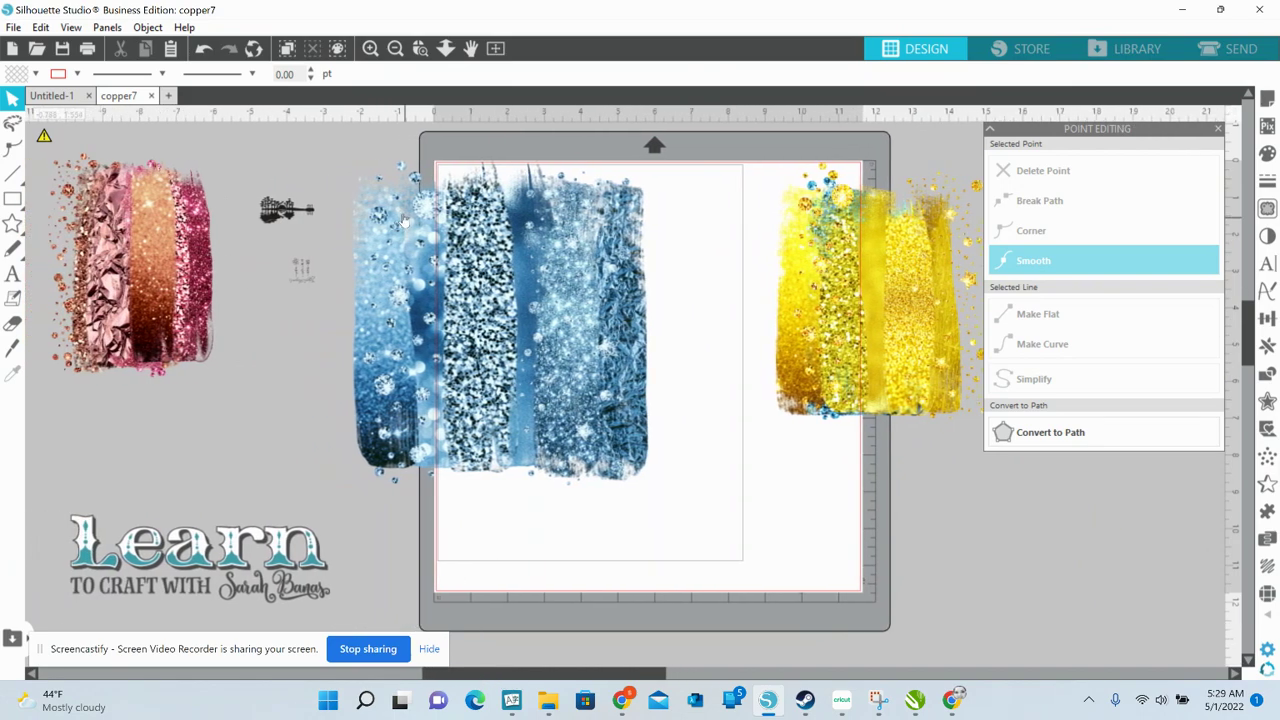
Step: Ungroup the small black designs and set the tiny lower design aside beneath the pink and copper strokes
right_click(276, 213)
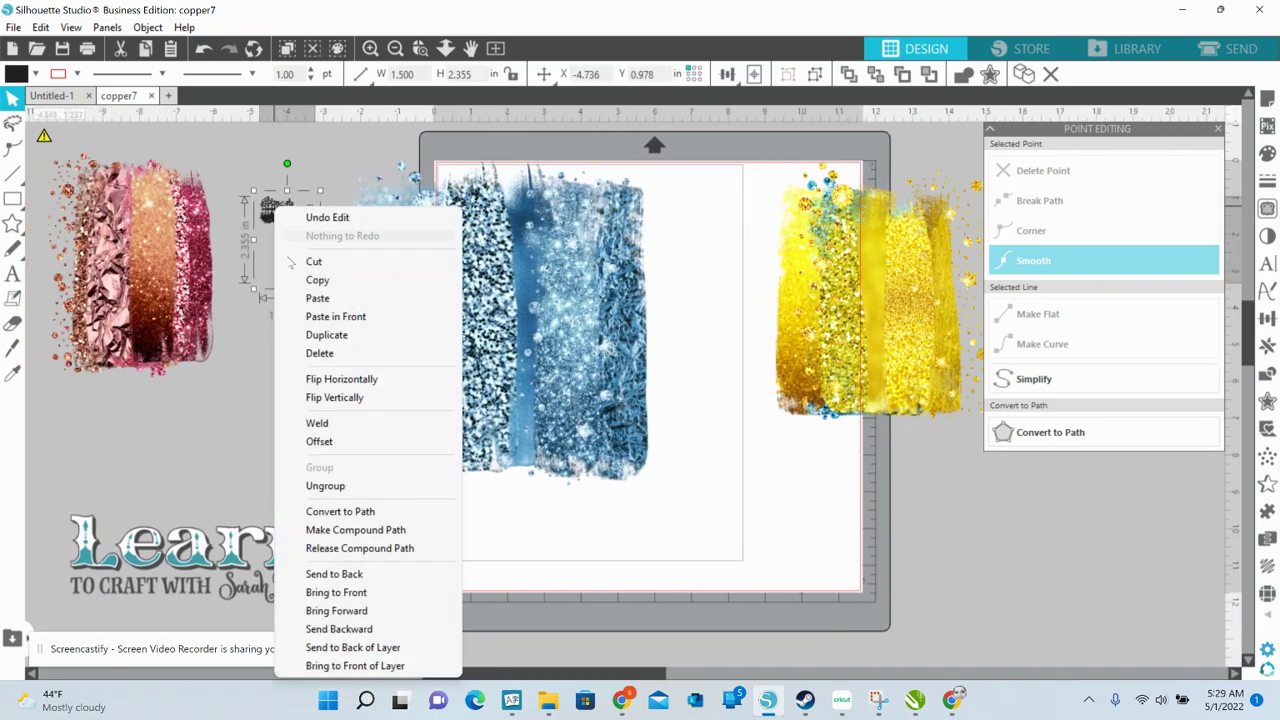
left_click(325, 486)
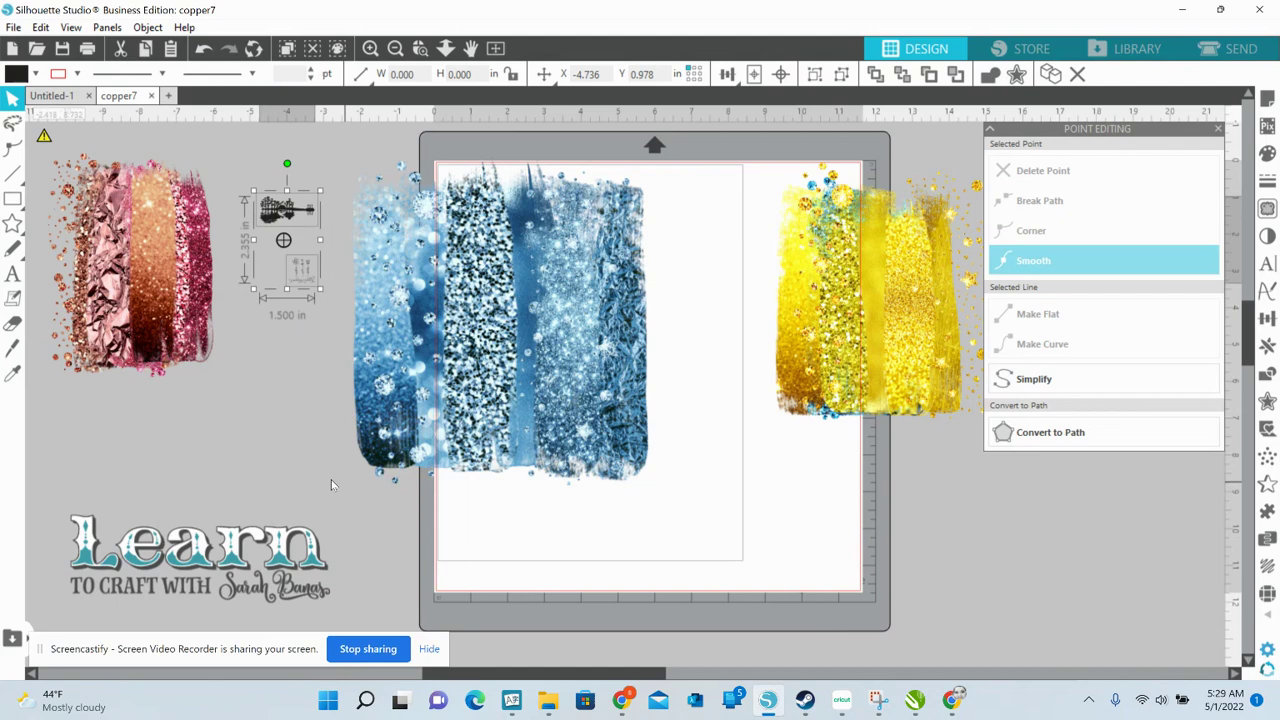
left_click(264, 448)
left_click_drag(305, 270, 180, 429)
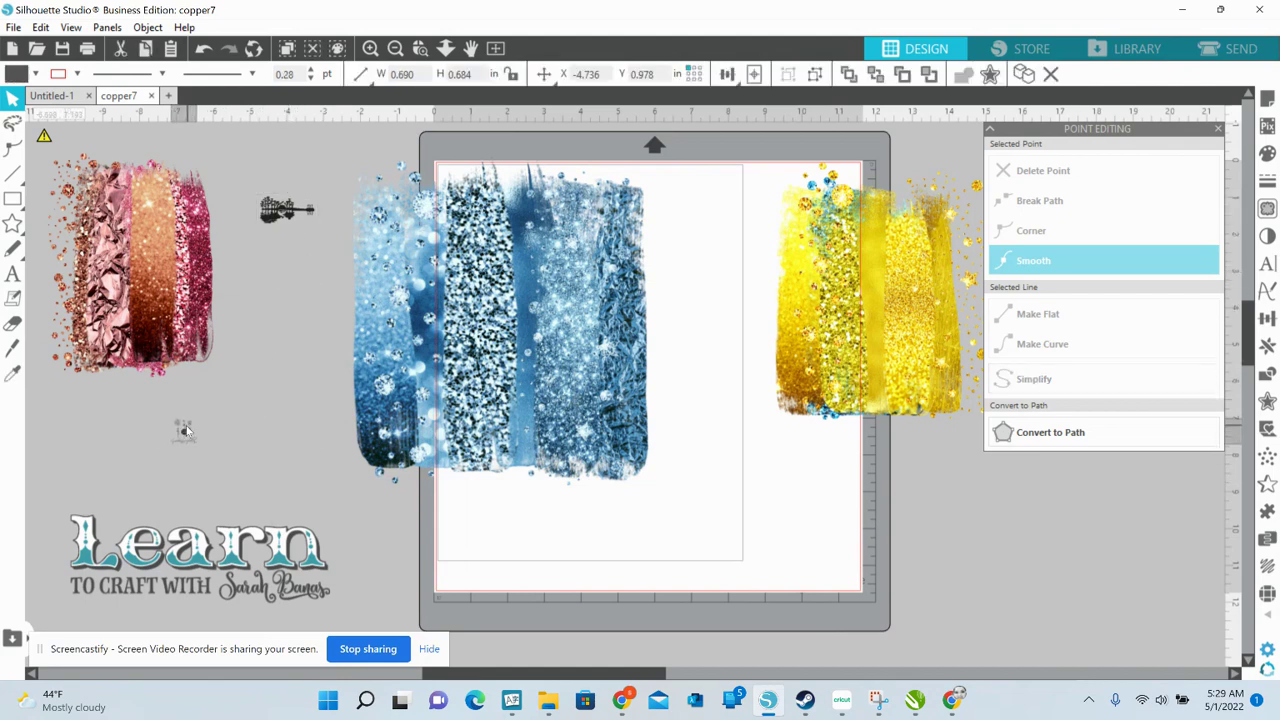
Step: Bring the guitar silhouette to the front and enlarge it to about 4.465 by 2.181 in
left_click(287, 207)
right_click(287, 207)
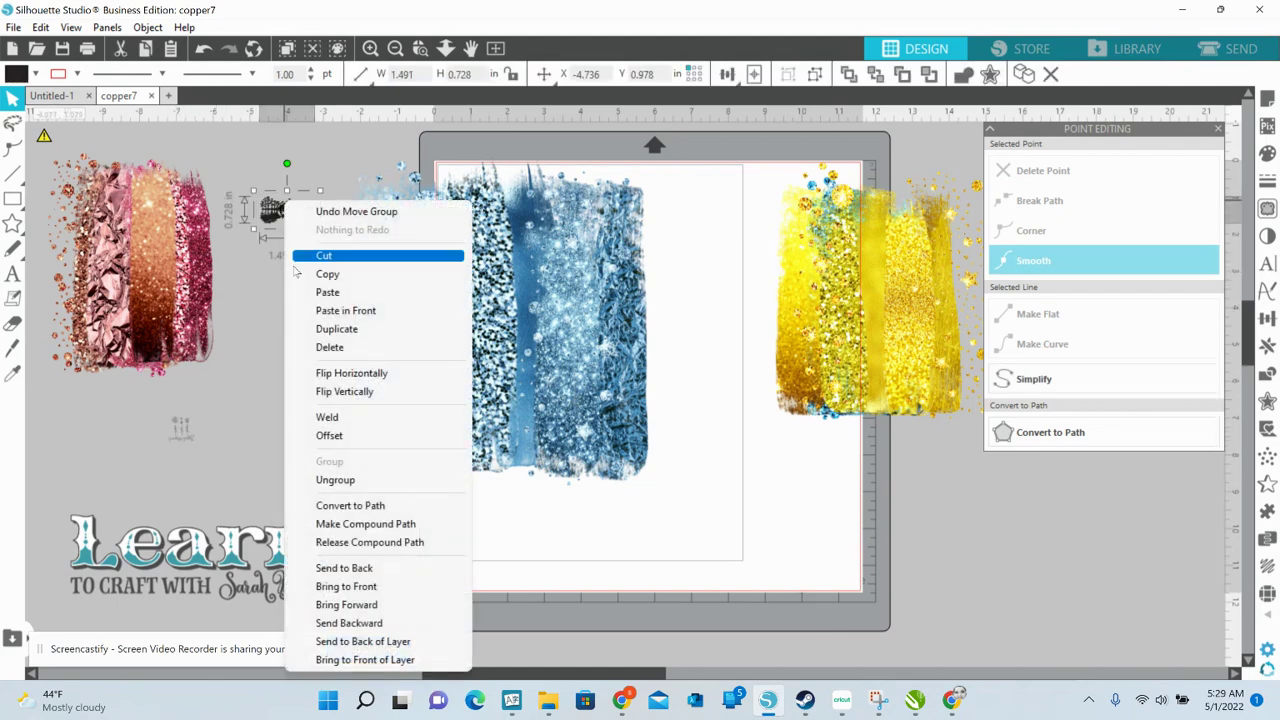
left_click(368, 587)
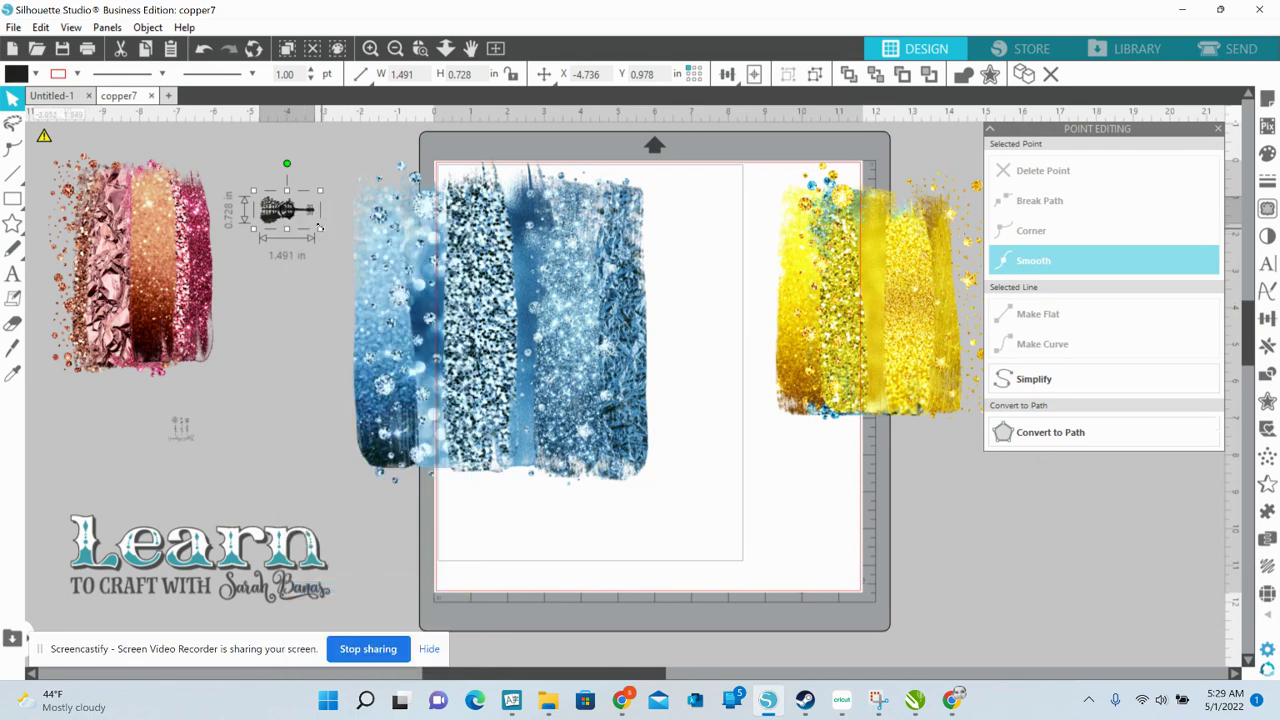
left_click_drag(321, 232, 410, 327)
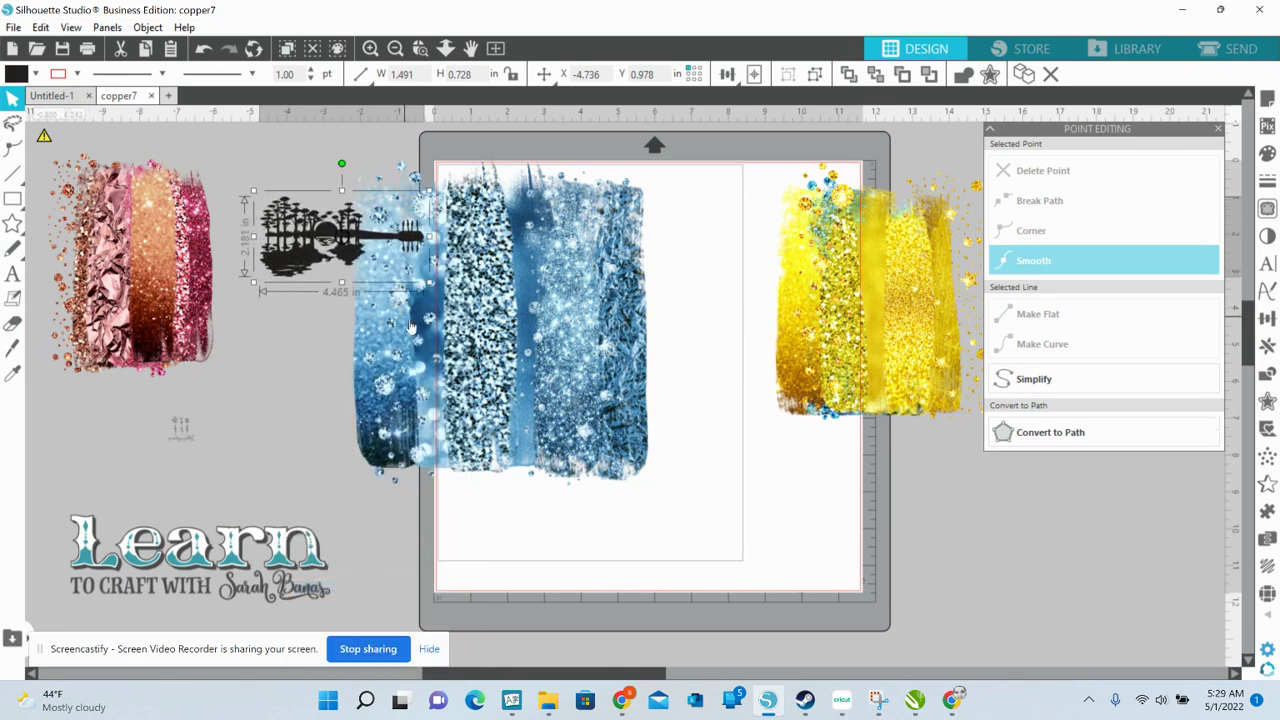
Step: Enlarge the guitar silhouette to about 7.016 by 3.426 in and centre it over the blue brush strokes
left_click_drag(288, 270, 427, 336)
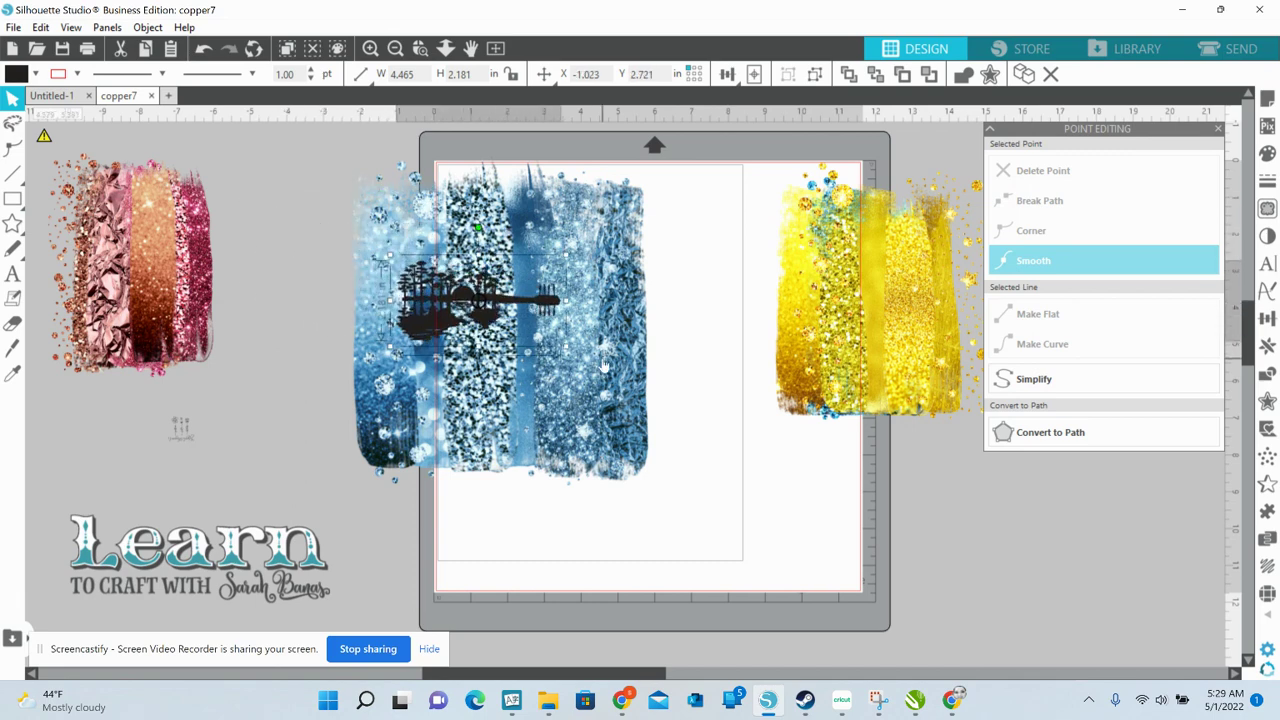
left_click_drag(422, 313, 287, 270)
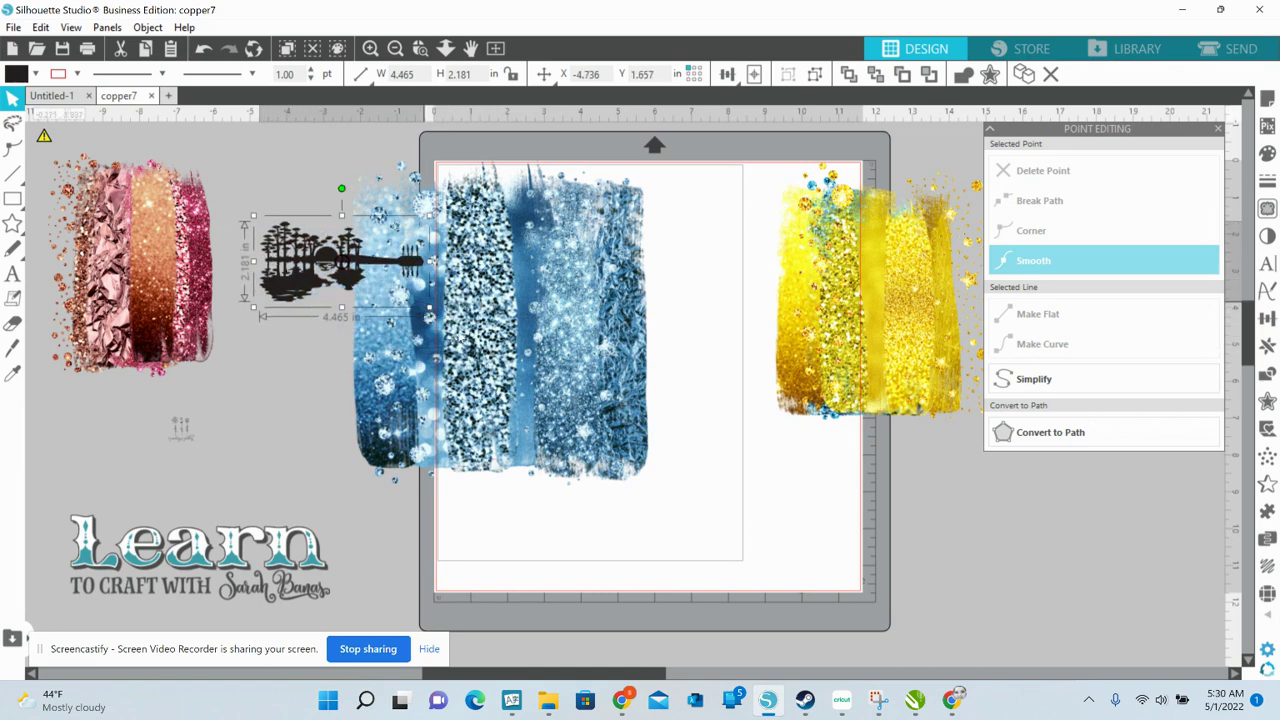
left_click_drag(431, 307, 501, 343)
left_click_drag(309, 309, 428, 360)
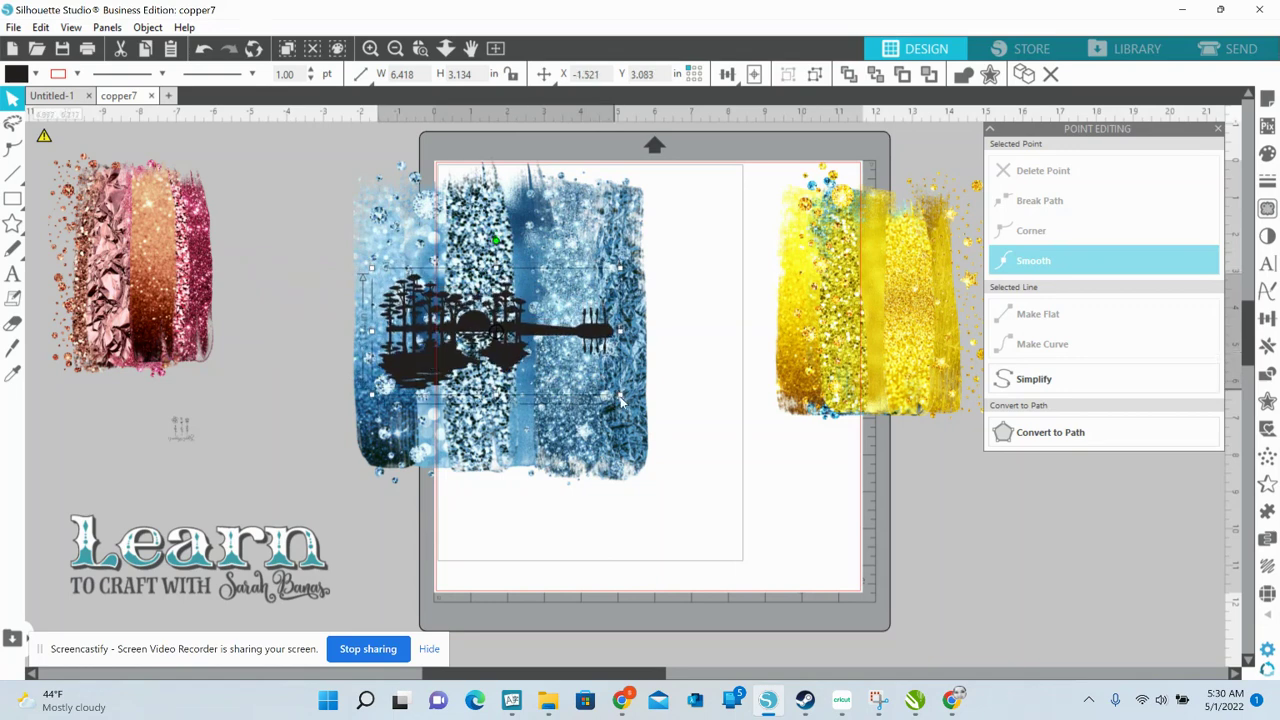
left_click_drag(620, 400, 641, 406)
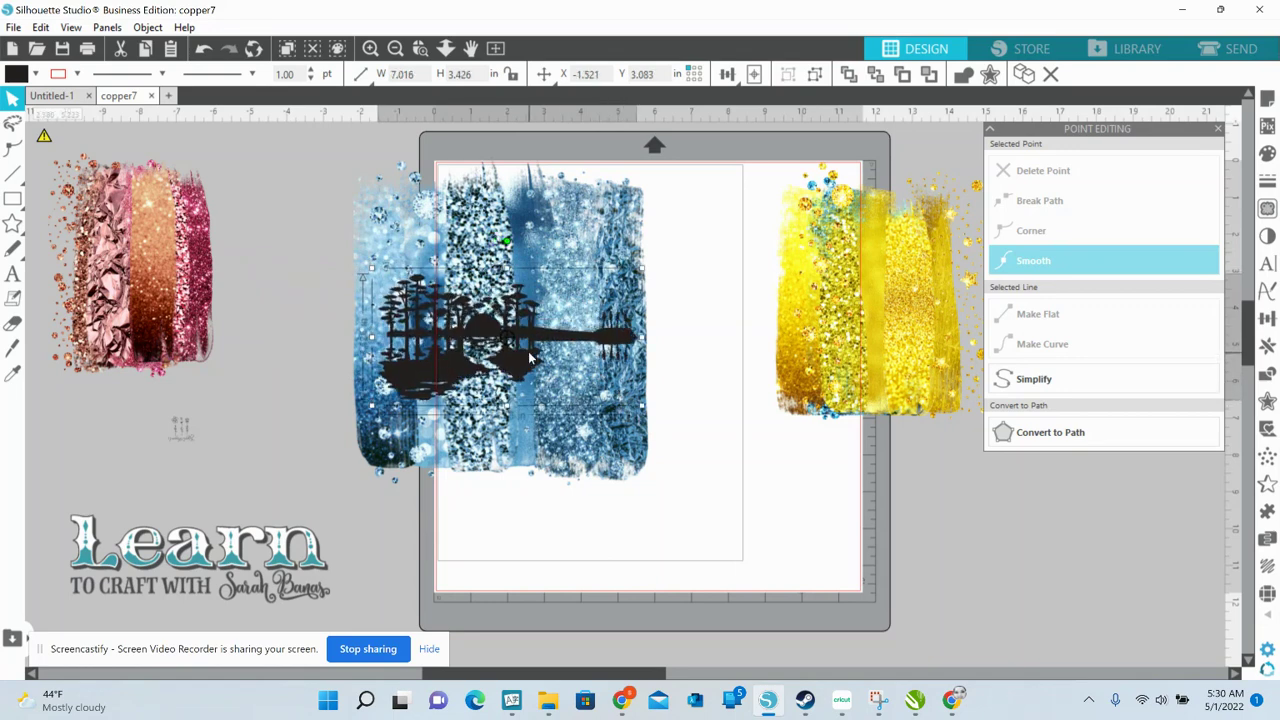
left_click_drag(530, 358, 519, 345)
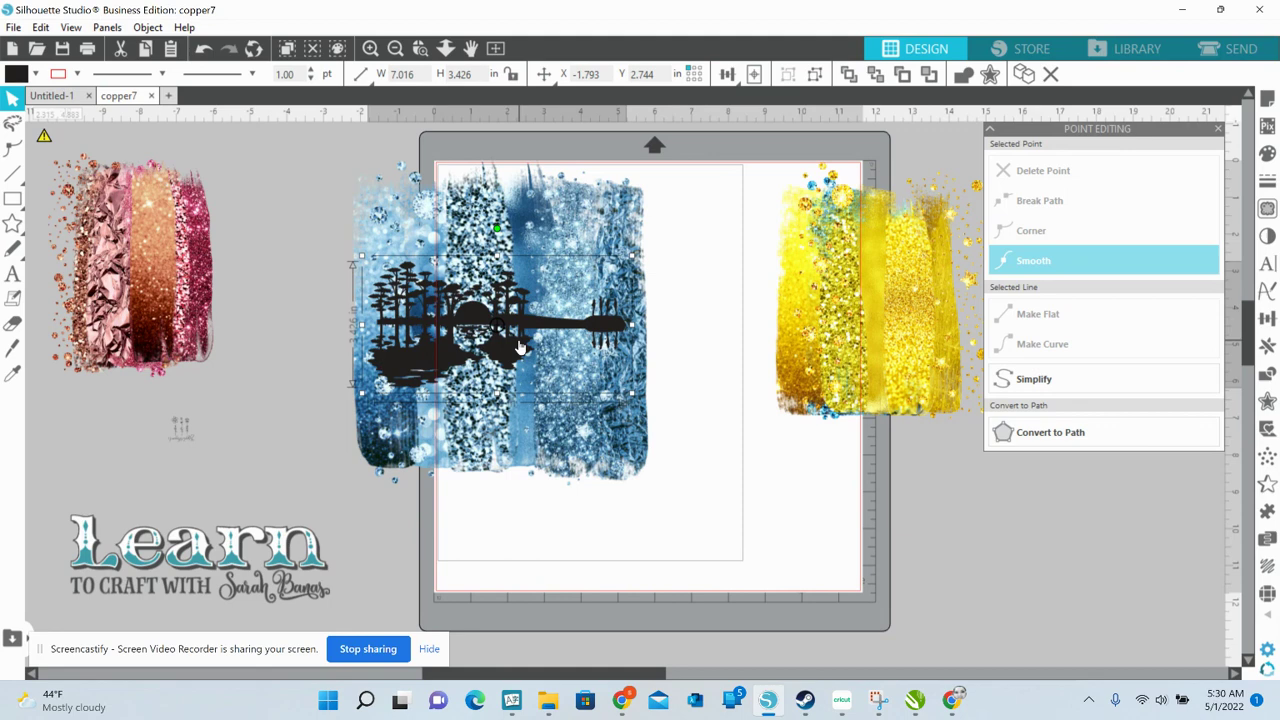
Step: Group the guitar silhouette with all the blue strokes and scatters, and move the group fully onto the page
left_click(300, 290)
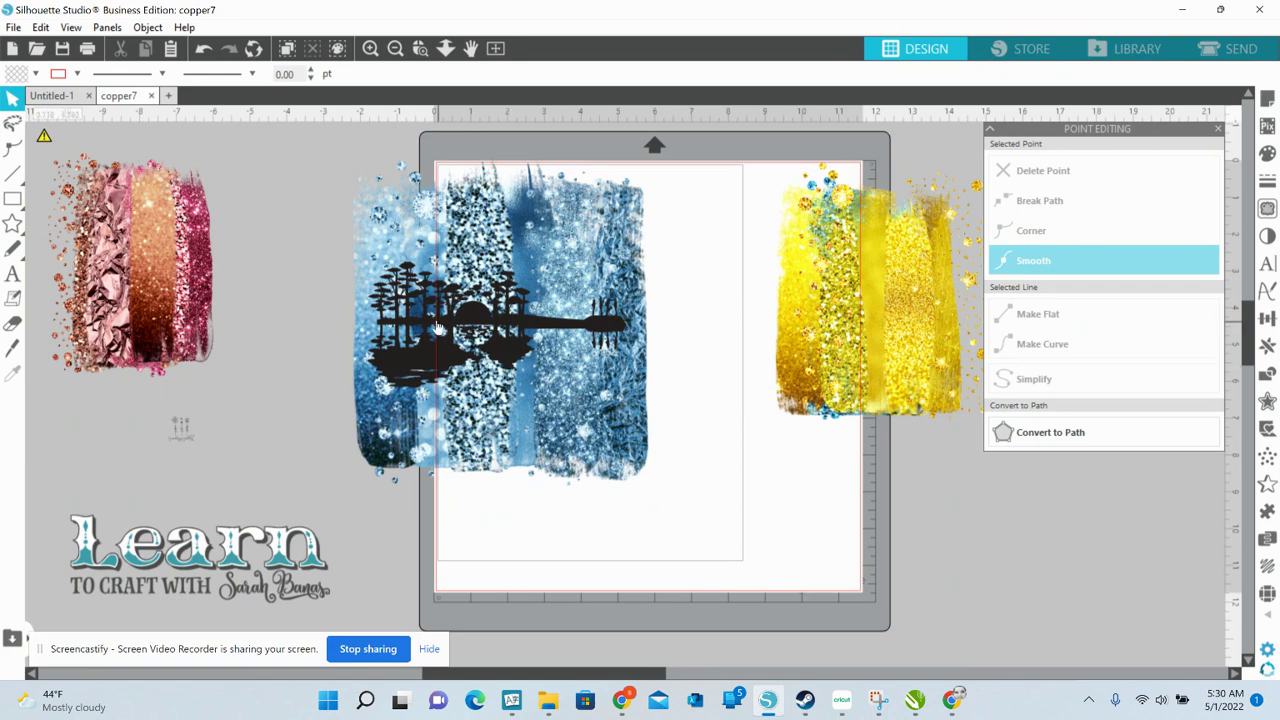
left_click(520, 420)
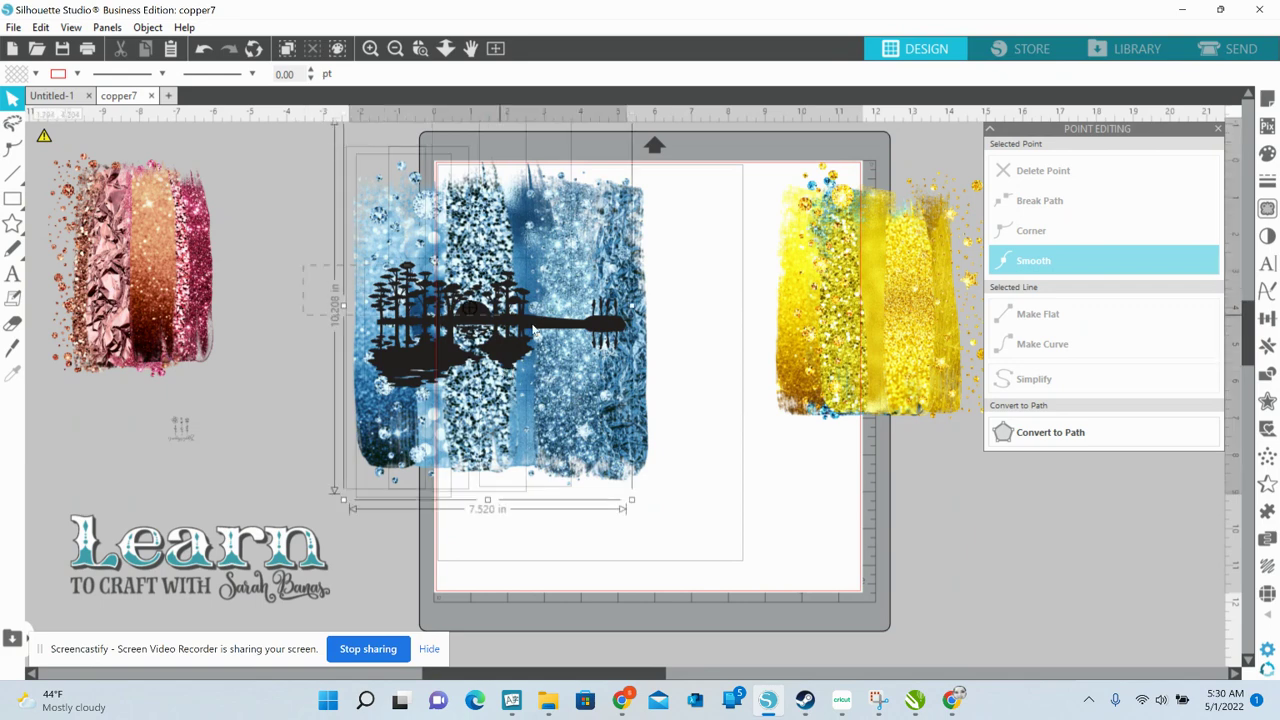
right_click(558, 443)
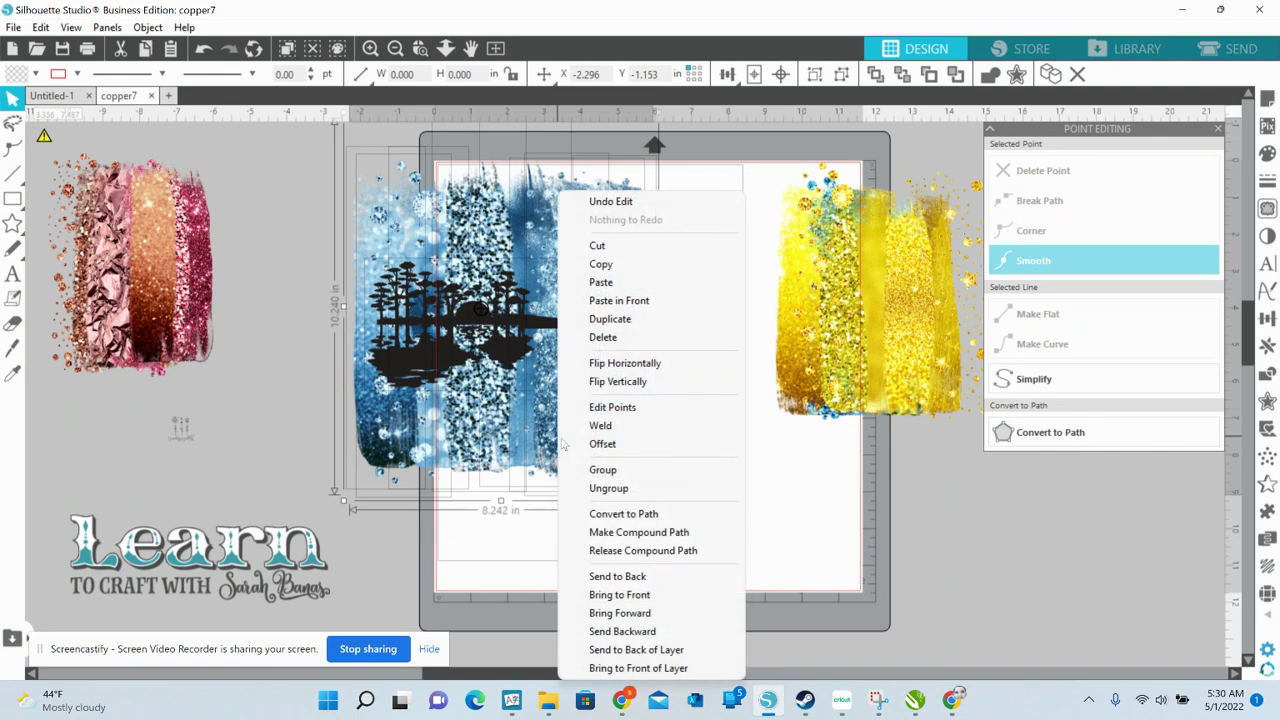
left_click(628, 472)
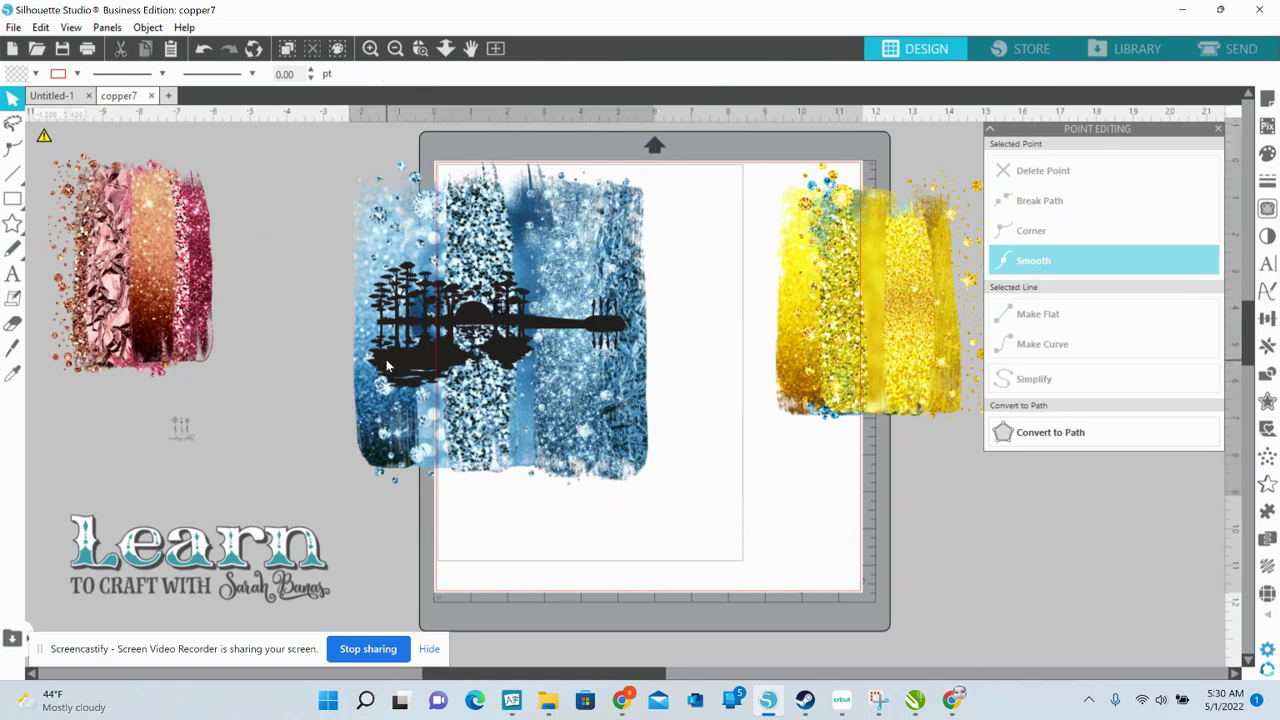
left_click_drag(385, 365, 478, 436)
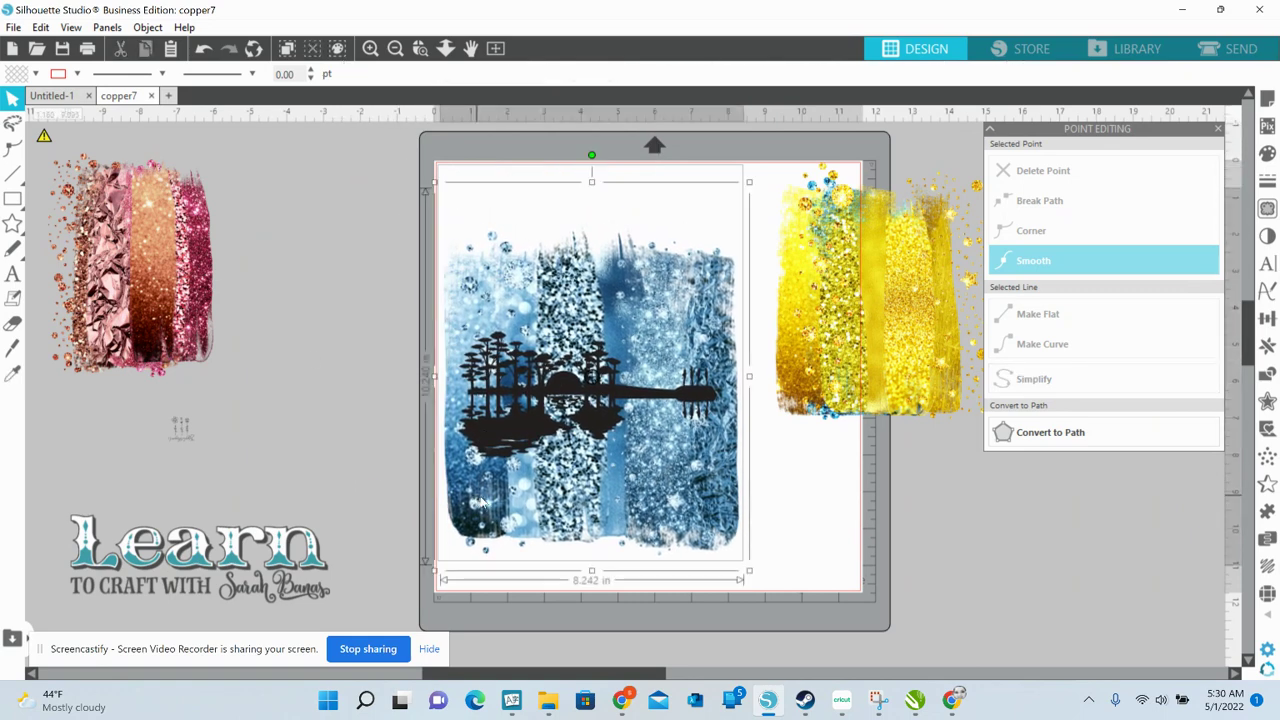
Step: Shrink the blue guitar group and park it beyond the page's lower right corner, and move the layered gold brush strokes onto the page
left_click_drag(437, 578, 514, 452)
left_click_drag(615, 274, 958, 508)
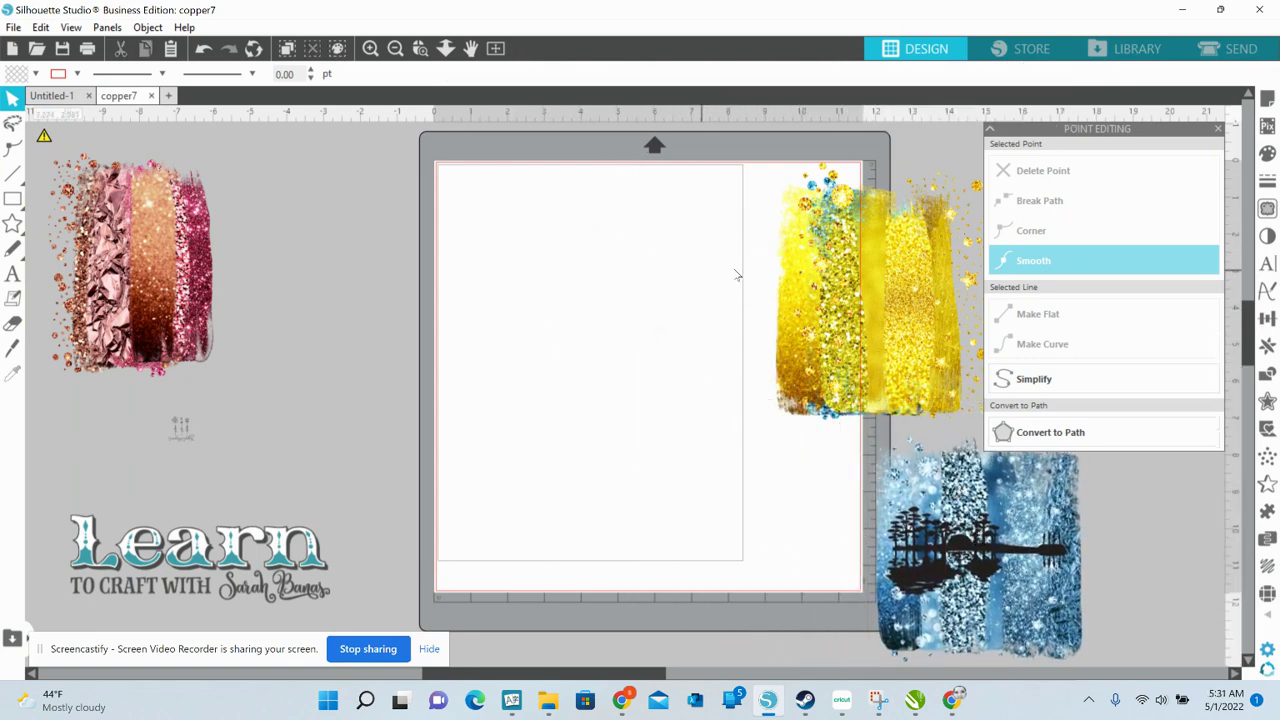
left_click_drag(737, 274, 605, 325)
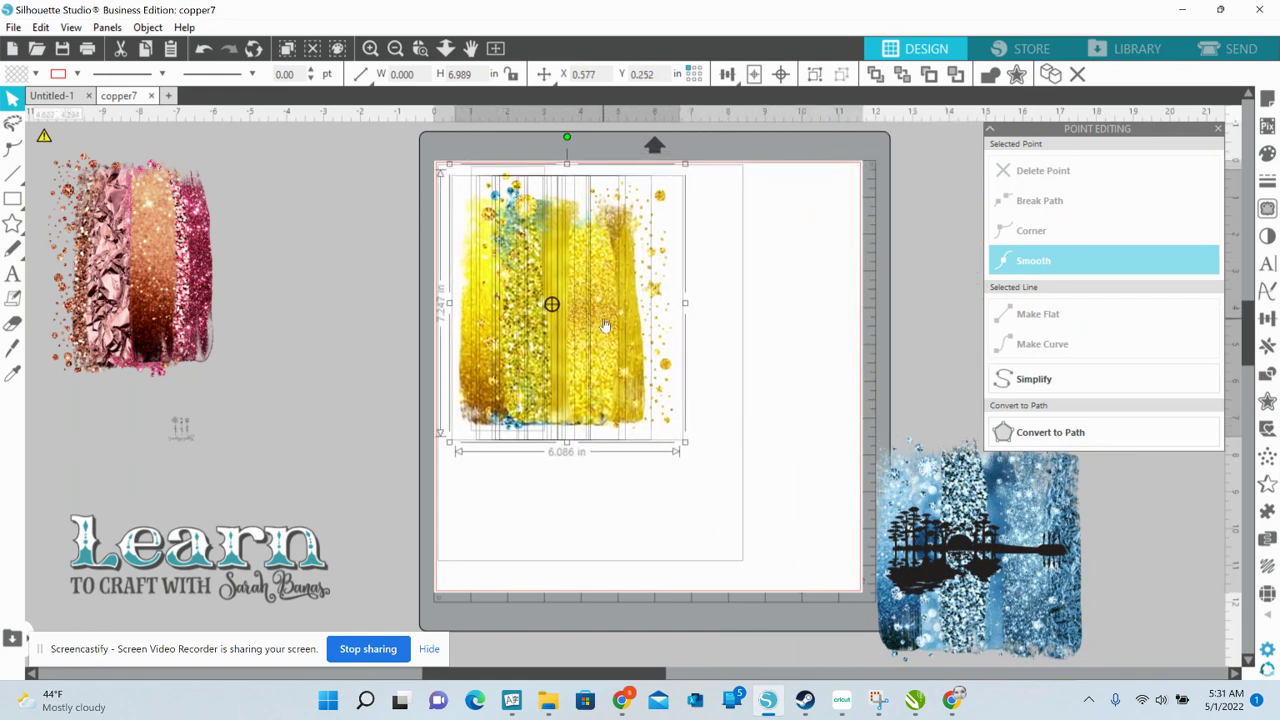
left_click(580, 545)
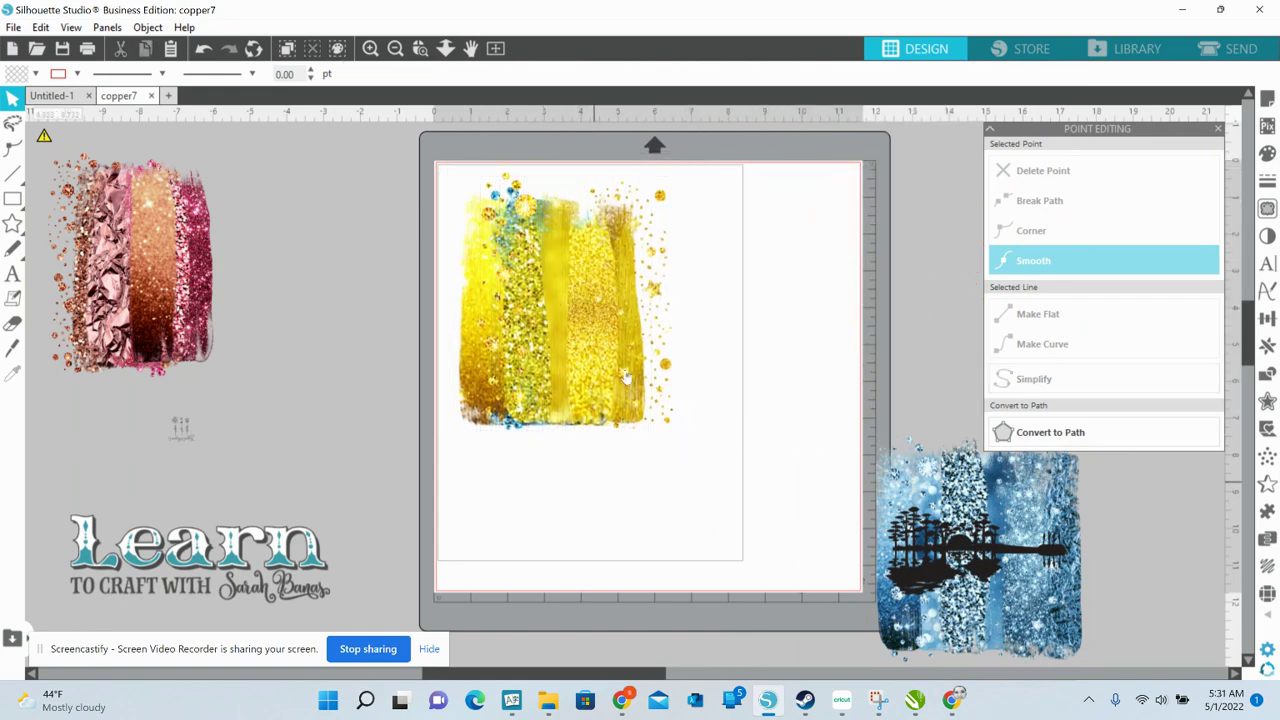
Step: Pull the gold confetti scatter and the chunky gold glitter stroke clear of the stack, and set the smooth gold stroke beyond the page's left edge
left_click_drag(597, 322, 800, 300)
left_click_drag(580, 320, 710, 310)
left_click_drag(522, 305, 790, 300)
left_click_drag(533, 305, 678, 293)
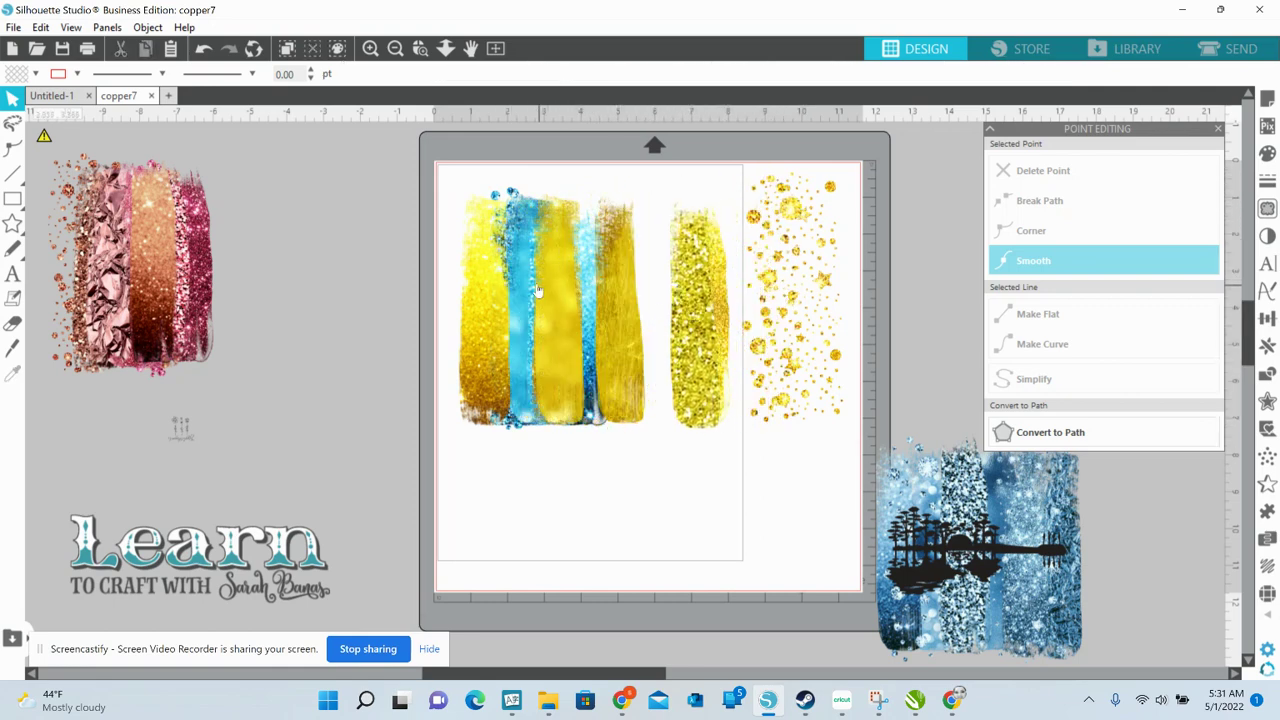
left_click_drag(538, 291, 396, 305)
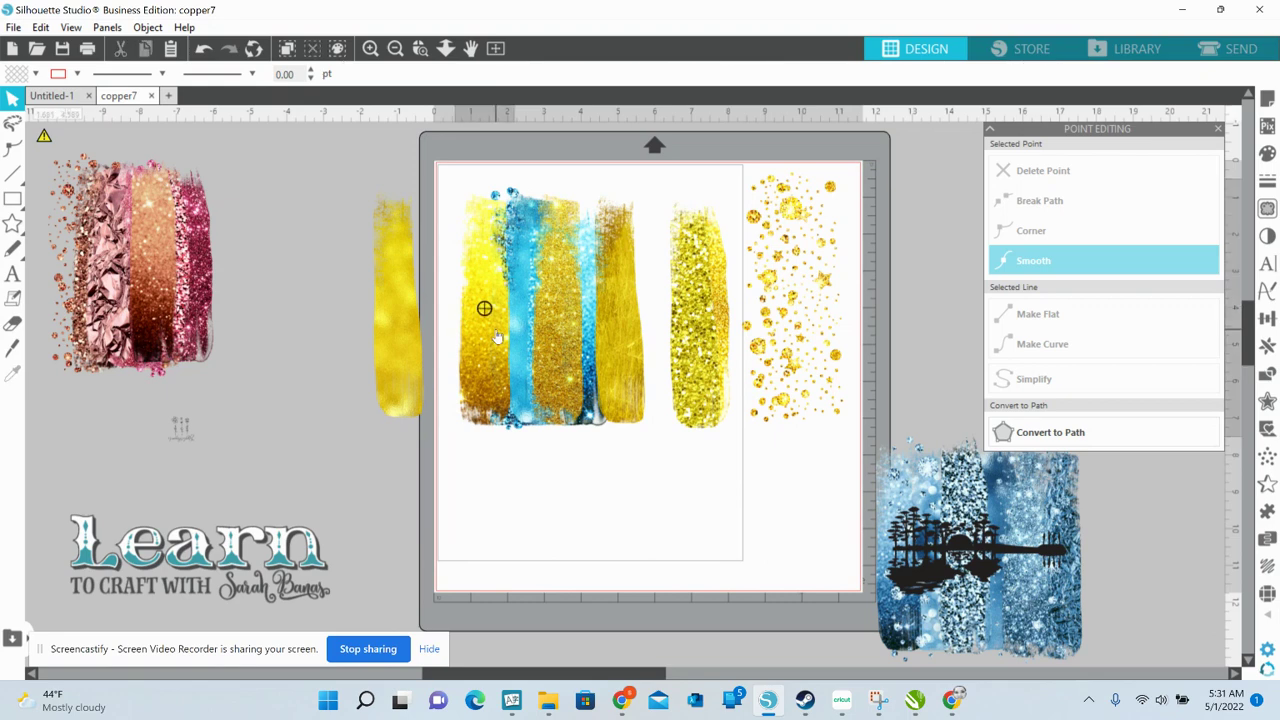
Step: Move the yellow-to-gold and light-to-dark blue ombre glitter strokes off the page's left side, and shift the brushed gold stroke left within the stack
left_click_drag(486, 306, 424, 309)
left_click(465, 317)
left_click(597, 338)
left_click_drag(597, 343, 476, 343)
left_click(392, 323)
left_click_drag(392, 323, 326, 323)
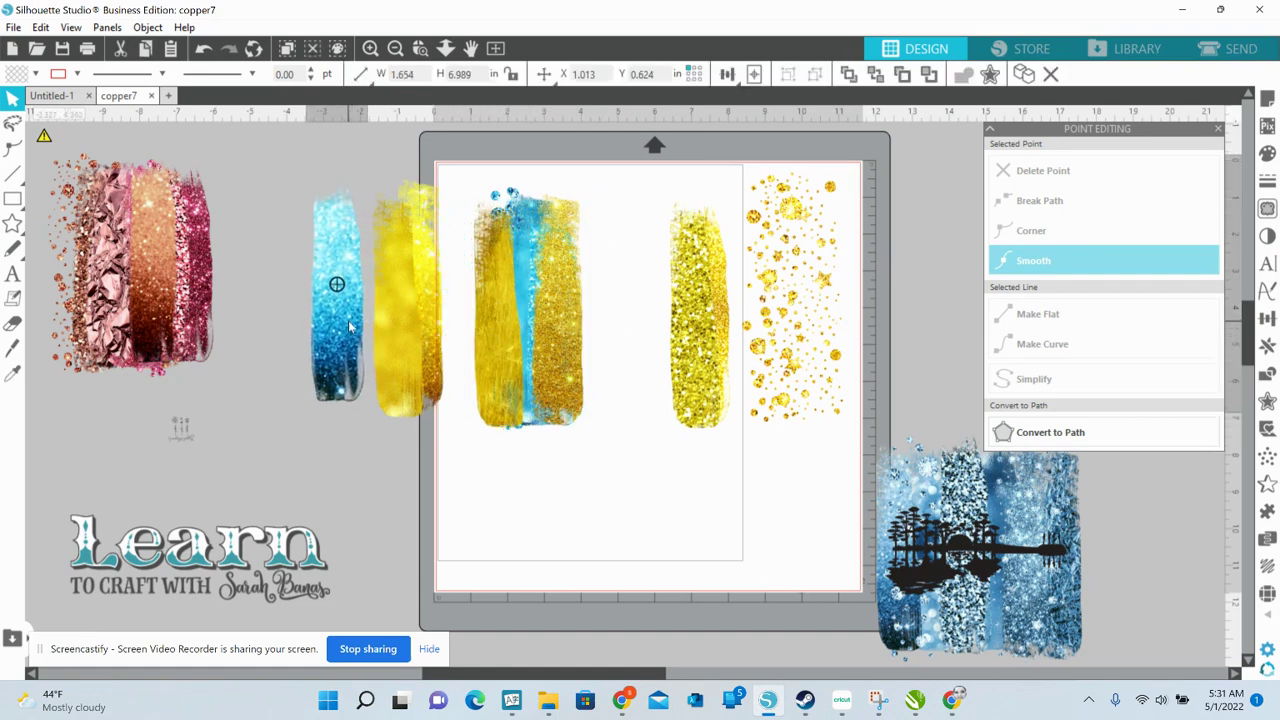
Step: Gather the gold glitter, brushed gold and smooth gold strokes around the chunky gold glitter stroke, clear of the blue strokes
left_click(459, 340)
left_click_drag(562, 345, 670, 347)
left_click(577, 350)
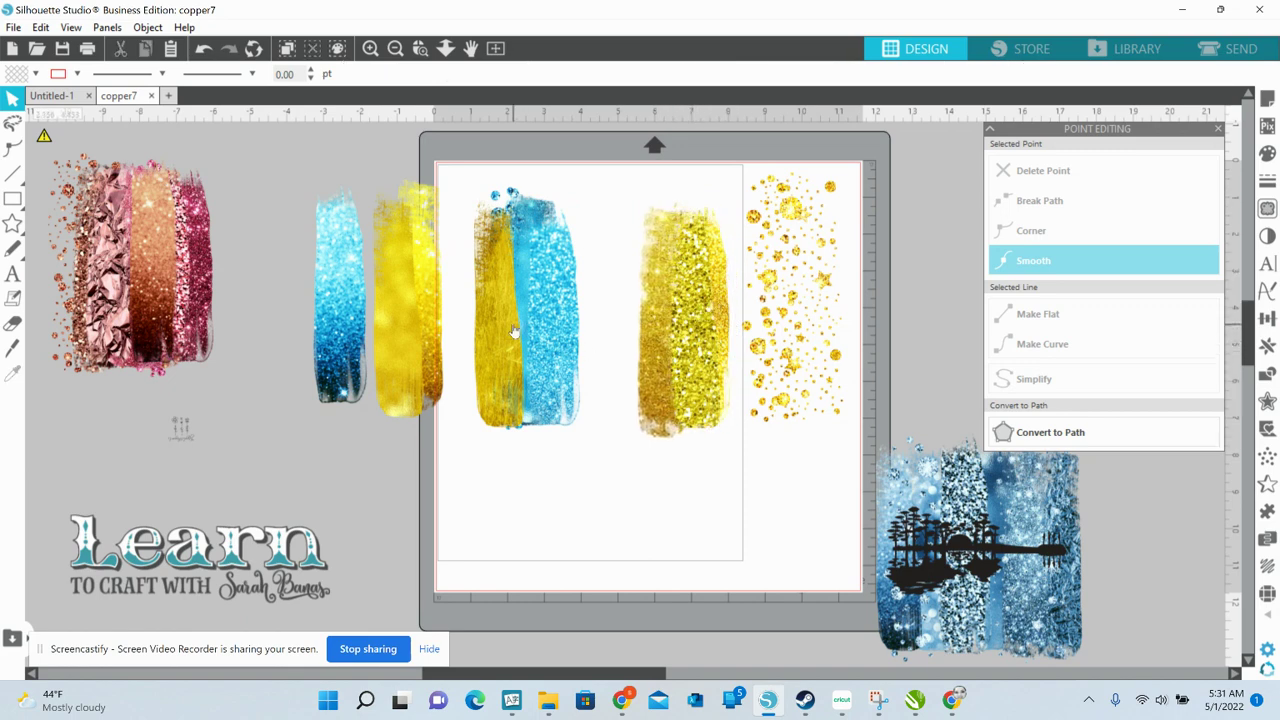
left_click_drag(513, 332, 653, 342)
mouse_move(401, 300)
left_mouse_down()
mouse_move(471, 299)
mouse_move(391, 294)
mouse_move(703, 326)
left_mouse_up()
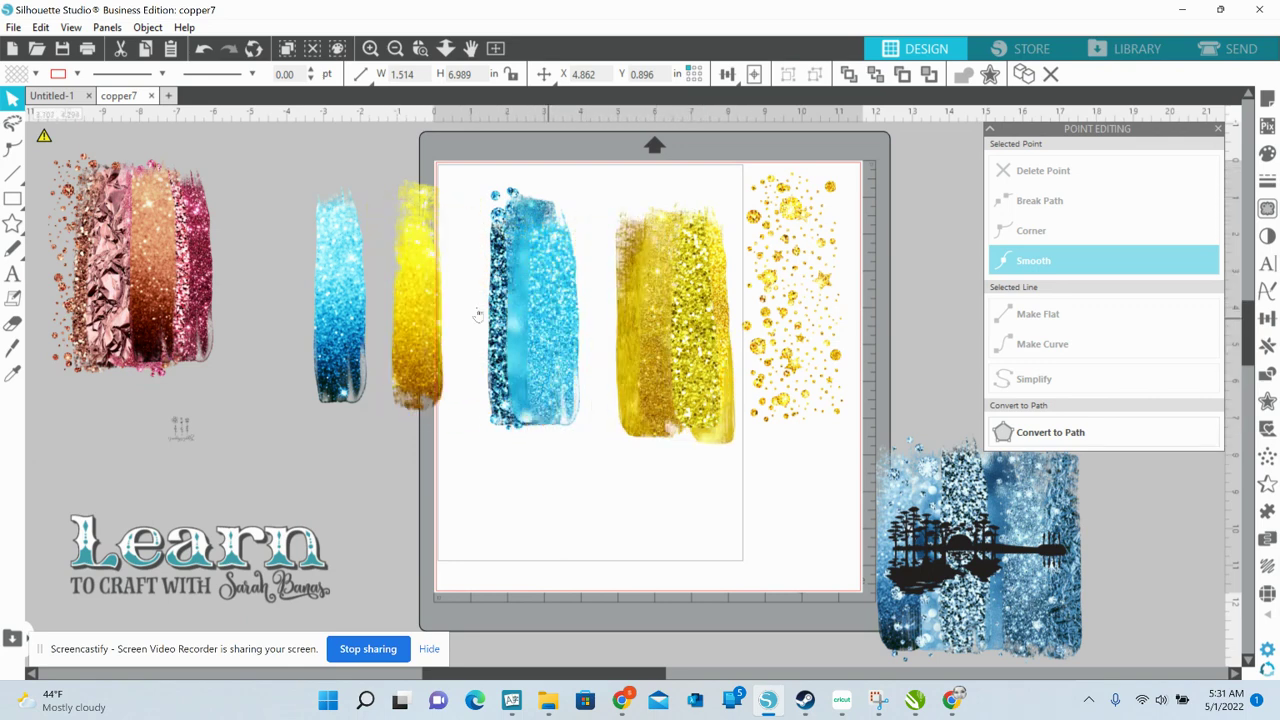
Step: Start a row with the yellow-to-gold ombre and light blue strokes side by side, and set the blue gem scatter on the gold confetti
left_click_drag(417, 294, 395, 312)
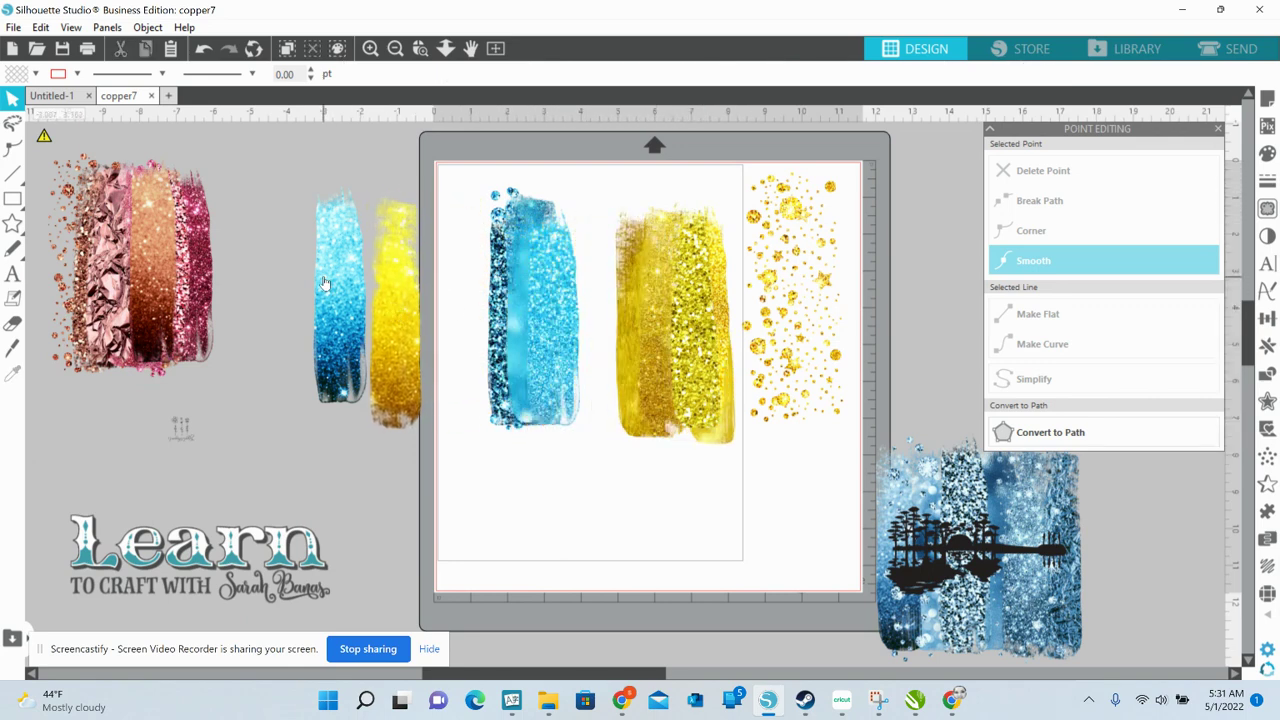
left_click_drag(323, 284, 434, 321)
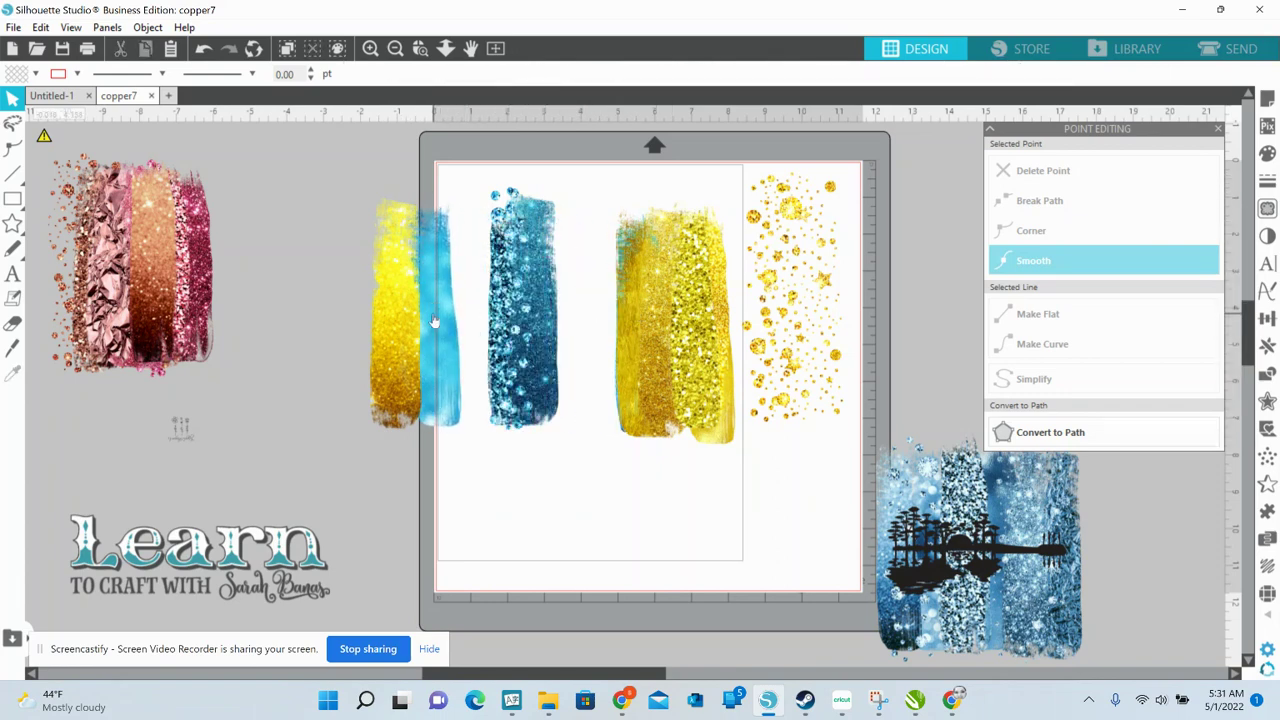
left_click_drag(527, 328, 795, 318)
left_click_drag(535, 345, 774, 368)
Step: Add the dark blue glitter stroke to the row beside the light blue one and bring it to the front
left_click_drag(518, 366, 490, 333)
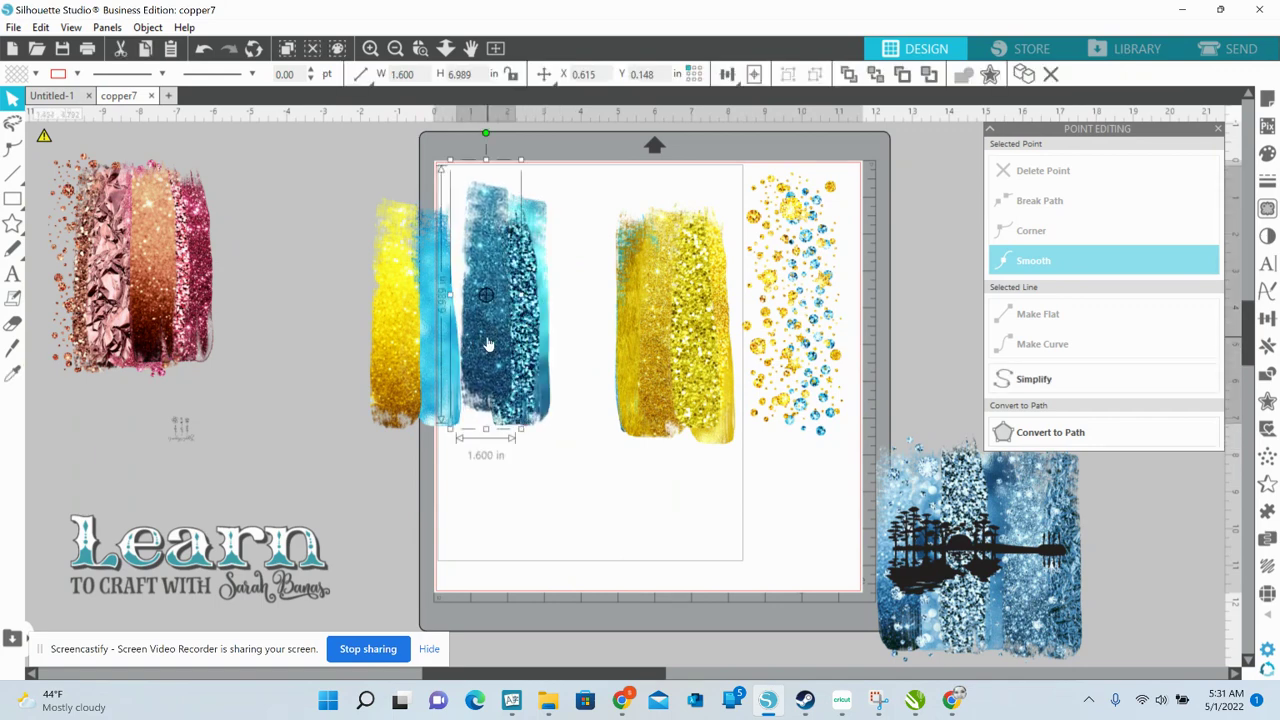
right_click(488, 345)
left_click(548, 595)
Step: Set the chunky blue glitter, teal, brushed gold and fine gold glitter strokes aside over the gem and confetti scatters
left_click_drag(487, 338, 813, 344)
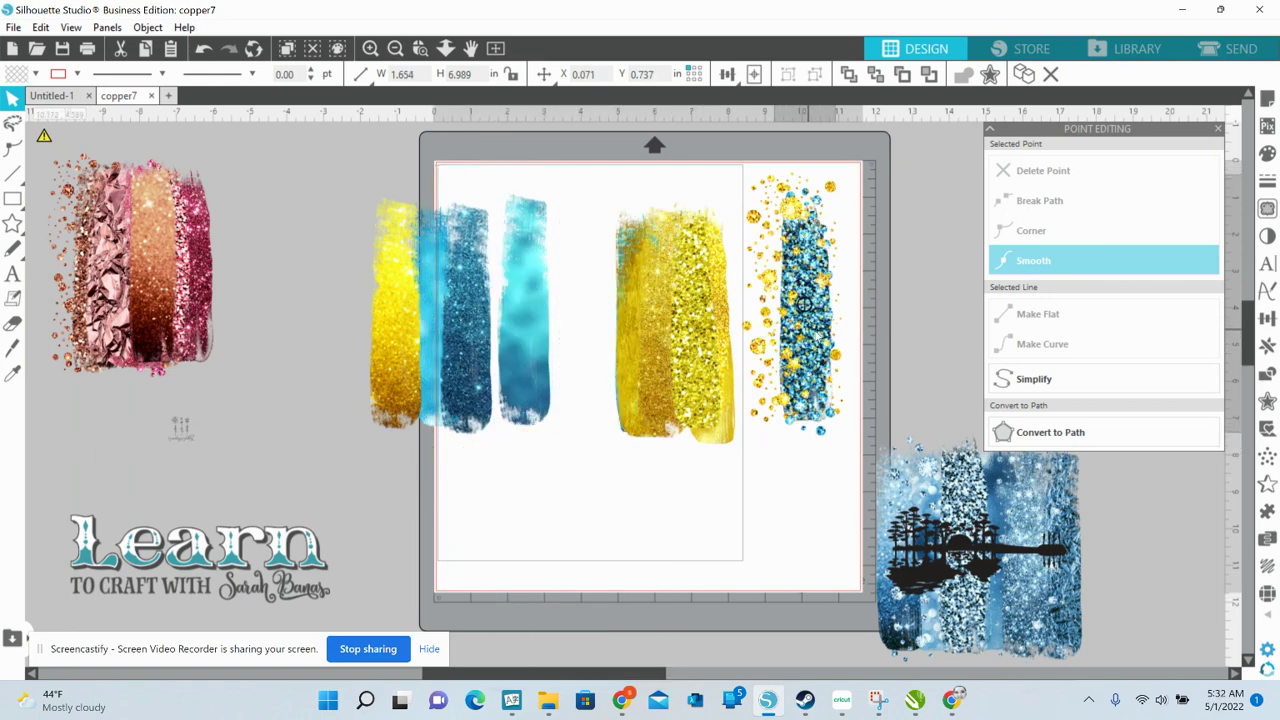
key("Escape")
left_click_drag(520, 311, 791, 319)
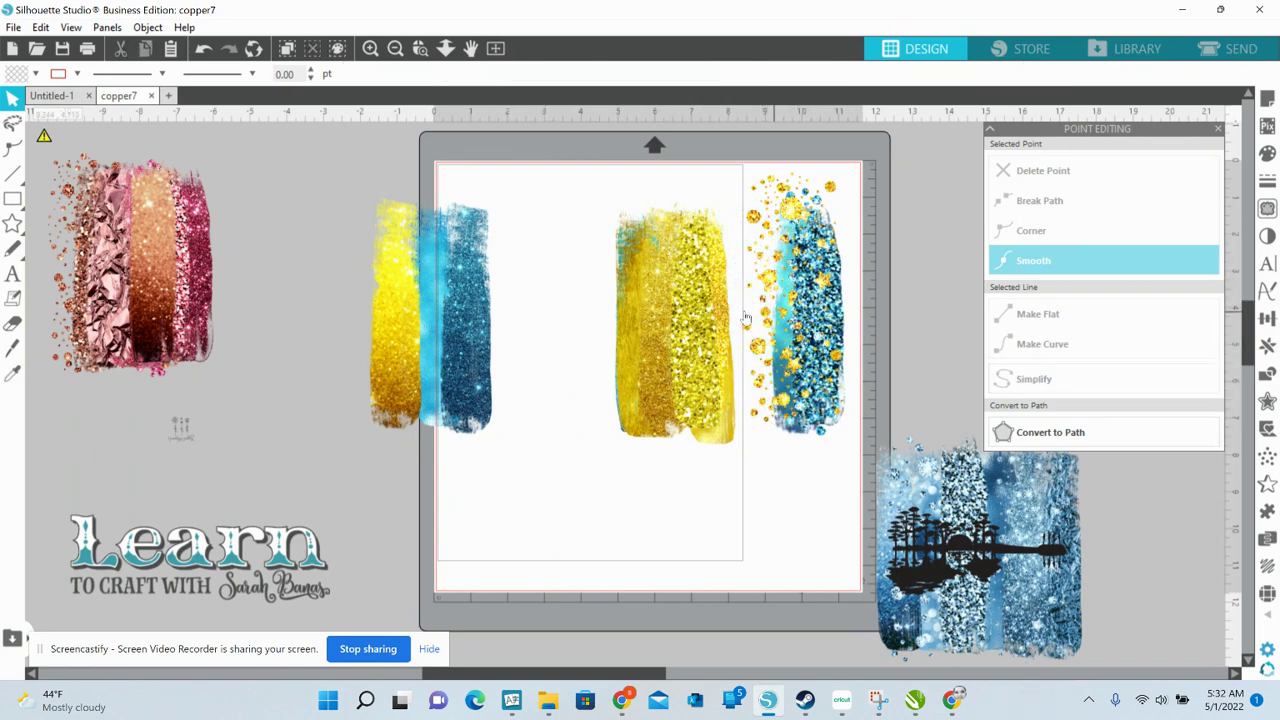
left_click_drag(652, 328, 800, 349)
left_click_drag(676, 355, 820, 303)
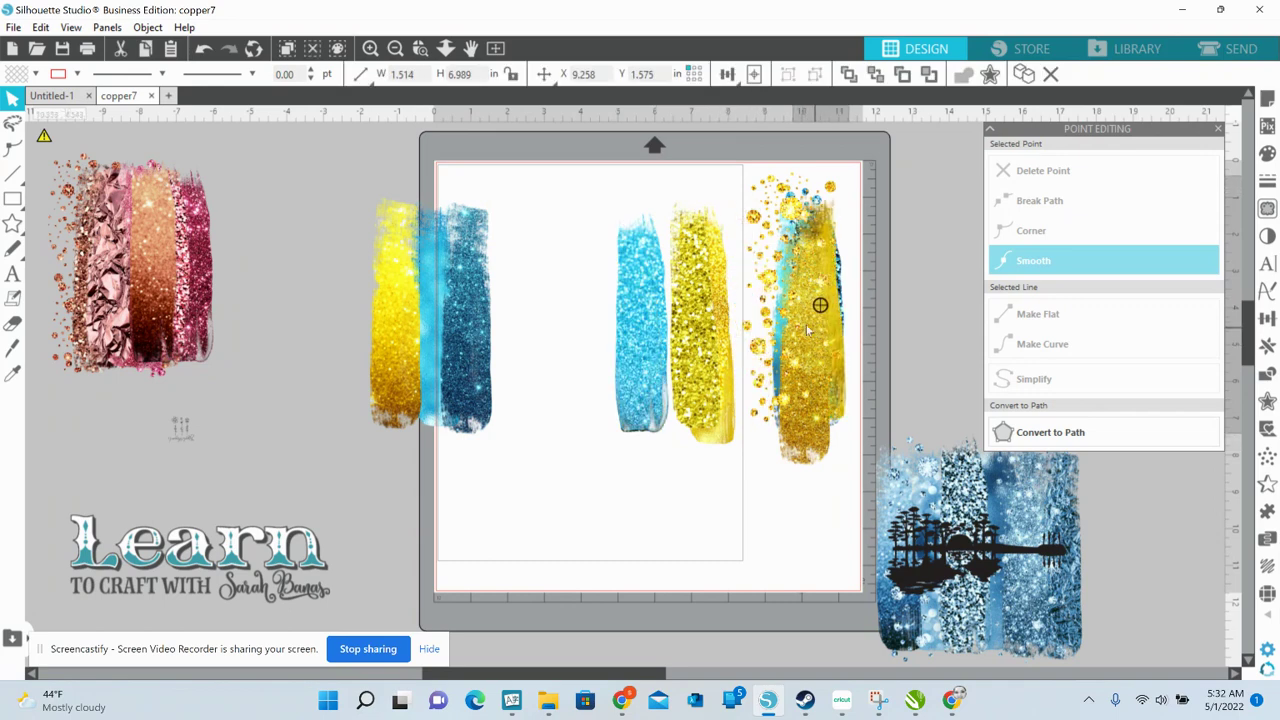
Step: Add the chunky gold glitter stroke to the row beside the dark blue glitter stroke
key("Escape")
left_click_drag(670, 358, 480, 357)
left_click(603, 357)
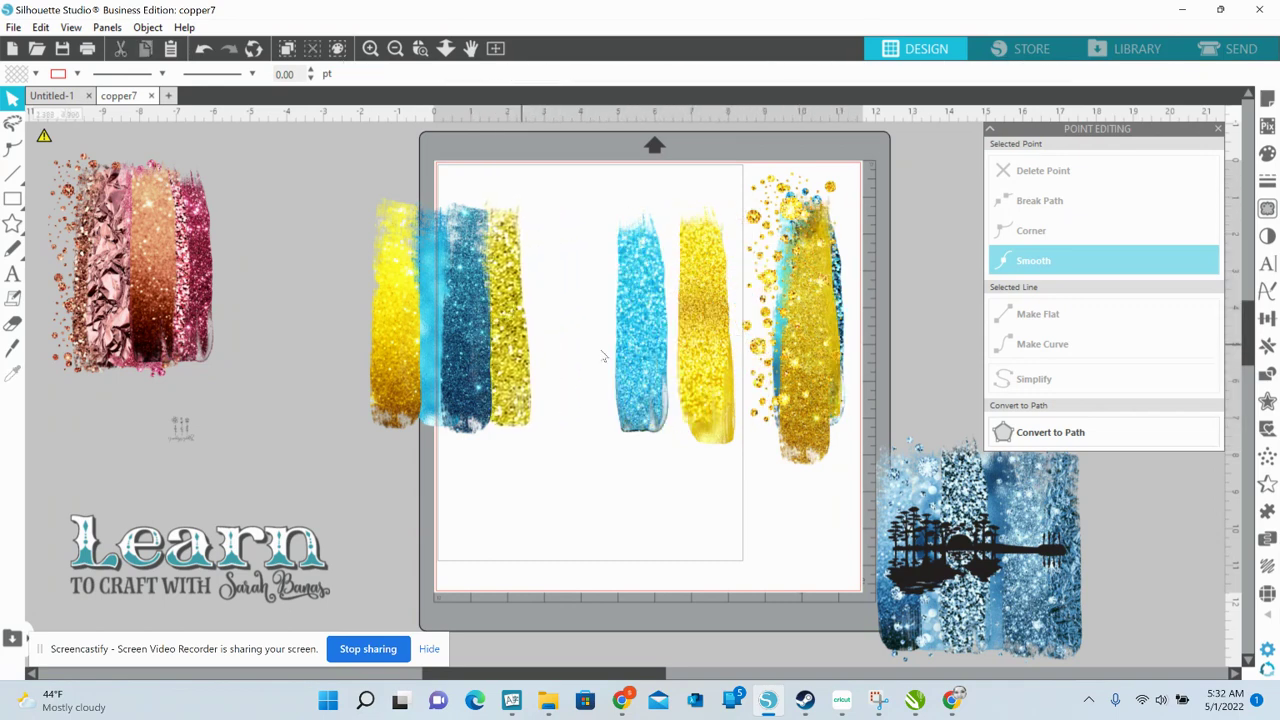
Step: Set the bright gold glitter stroke aside, and place the smooth gold stroke next in the row, in front of the chunky gold one
left_click_drag(695, 374, 654, 343)
left_click_drag(612, 381, 545, 358)
right_click(545, 358)
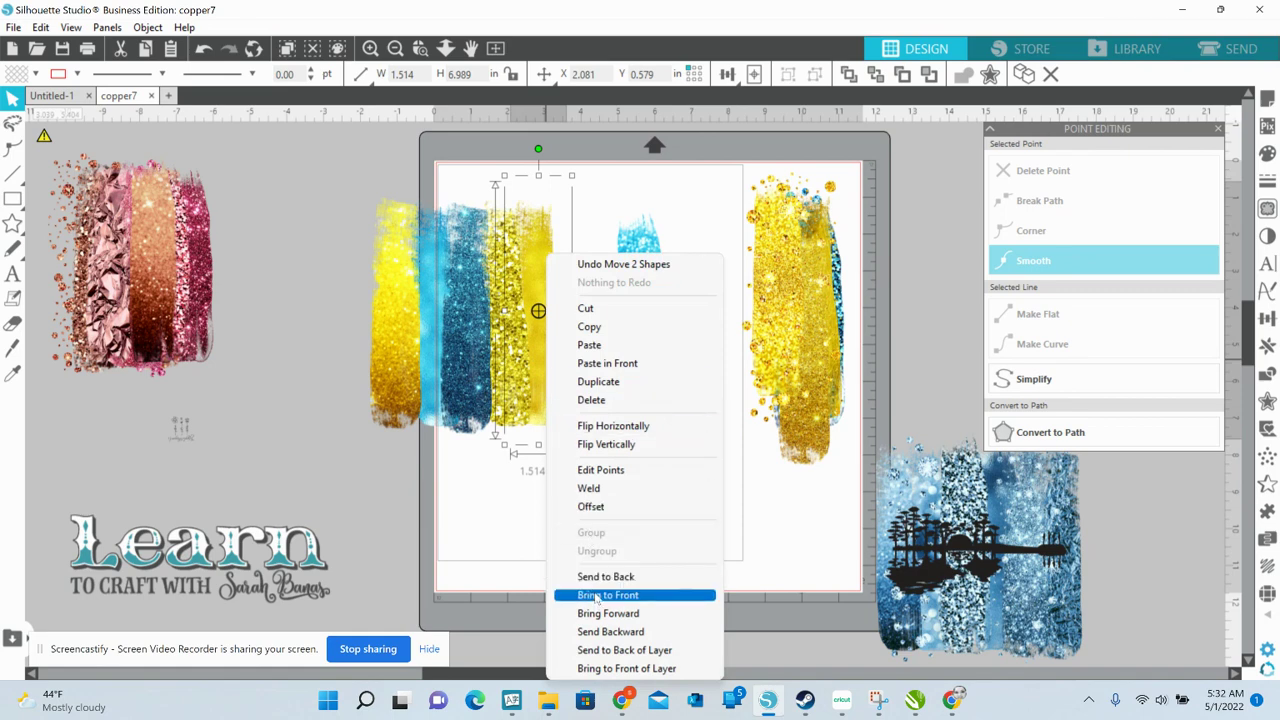
left_click(600, 598)
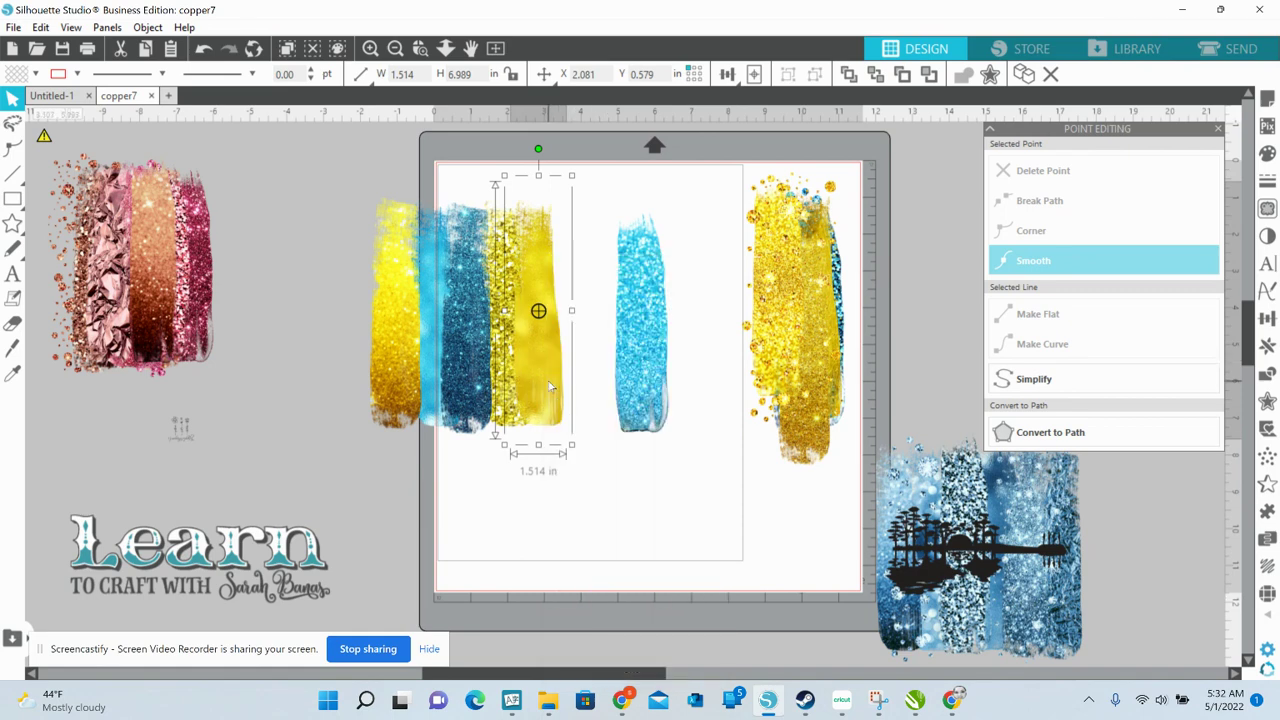
left_click_drag(549, 387, 555, 390)
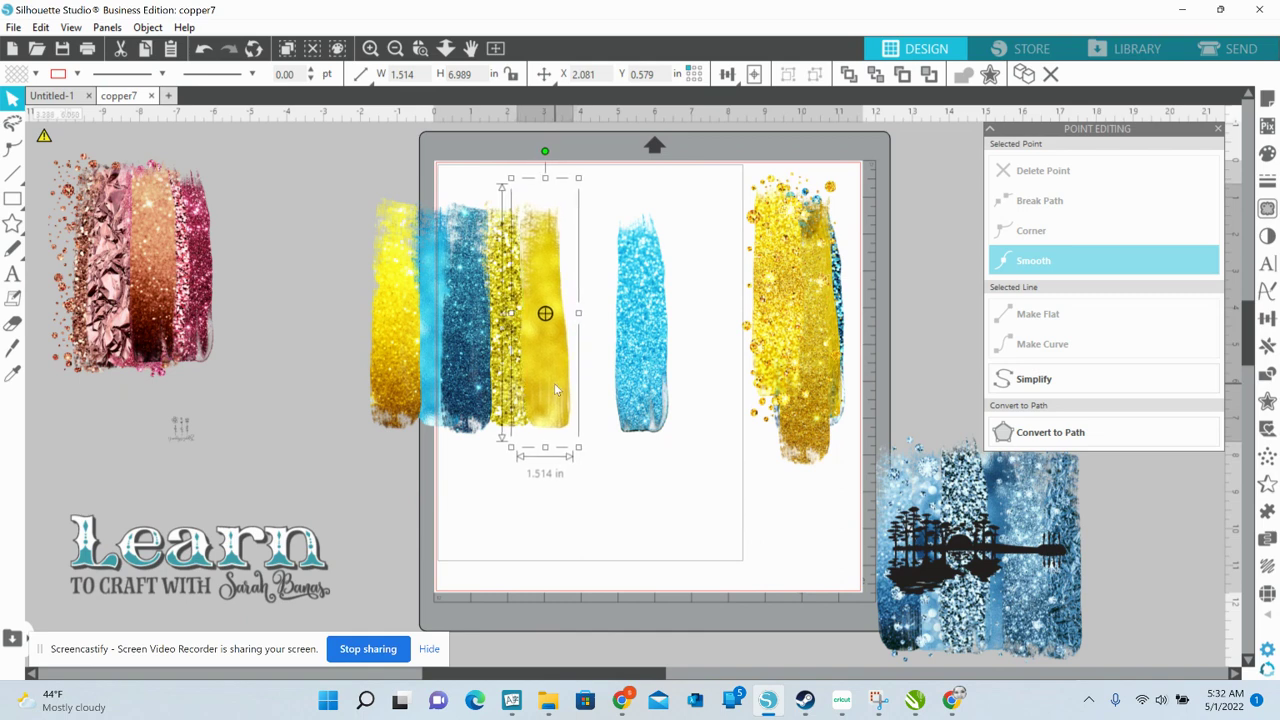
Step: Spread the gold confetti and spare gold strokes further right, and bring the light blue glitter stroke to the front and set it aside with them
left_click_drag(806, 314, 918, 297)
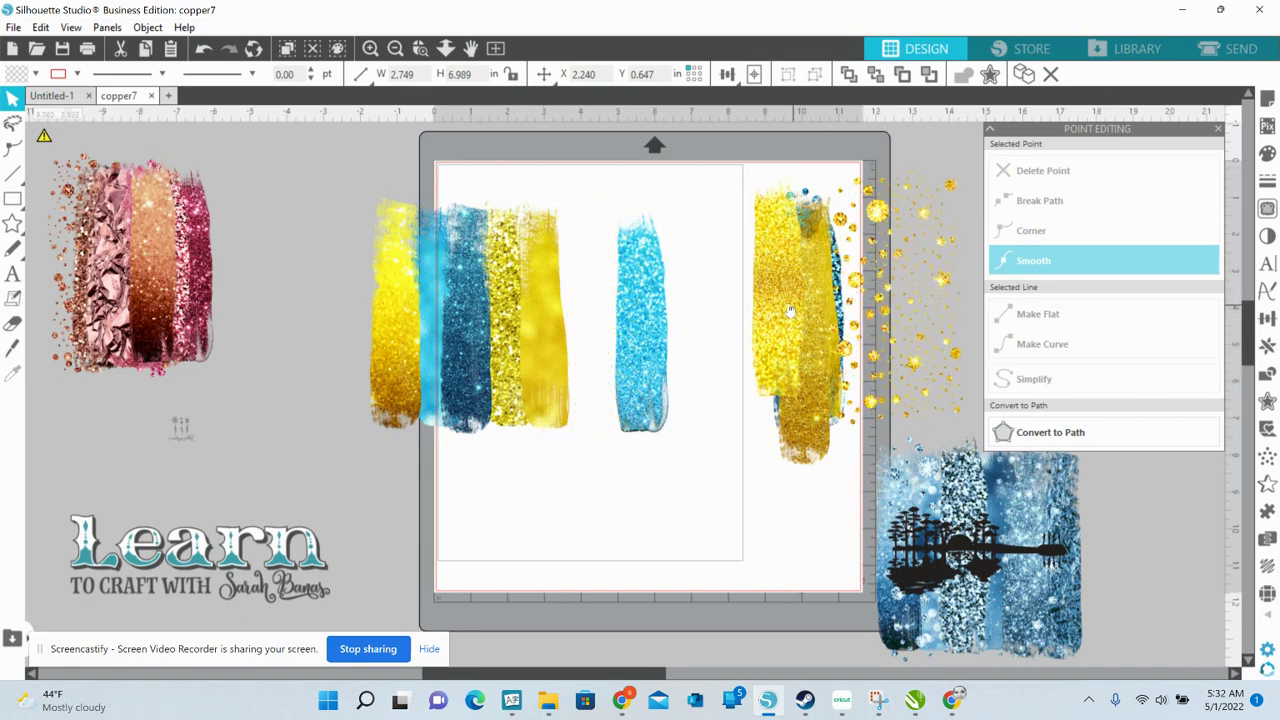
mouse_move(791, 308)
left_mouse_down()
mouse_move(746, 294)
mouse_move(849, 294)
mouse_move(835, 338)
mouse_move(857, 300)
mouse_move(794, 363)
mouse_move(849, 314)
mouse_move(580, 306)
mouse_move(789, 300)
left_mouse_up()
left_click(615, 308)
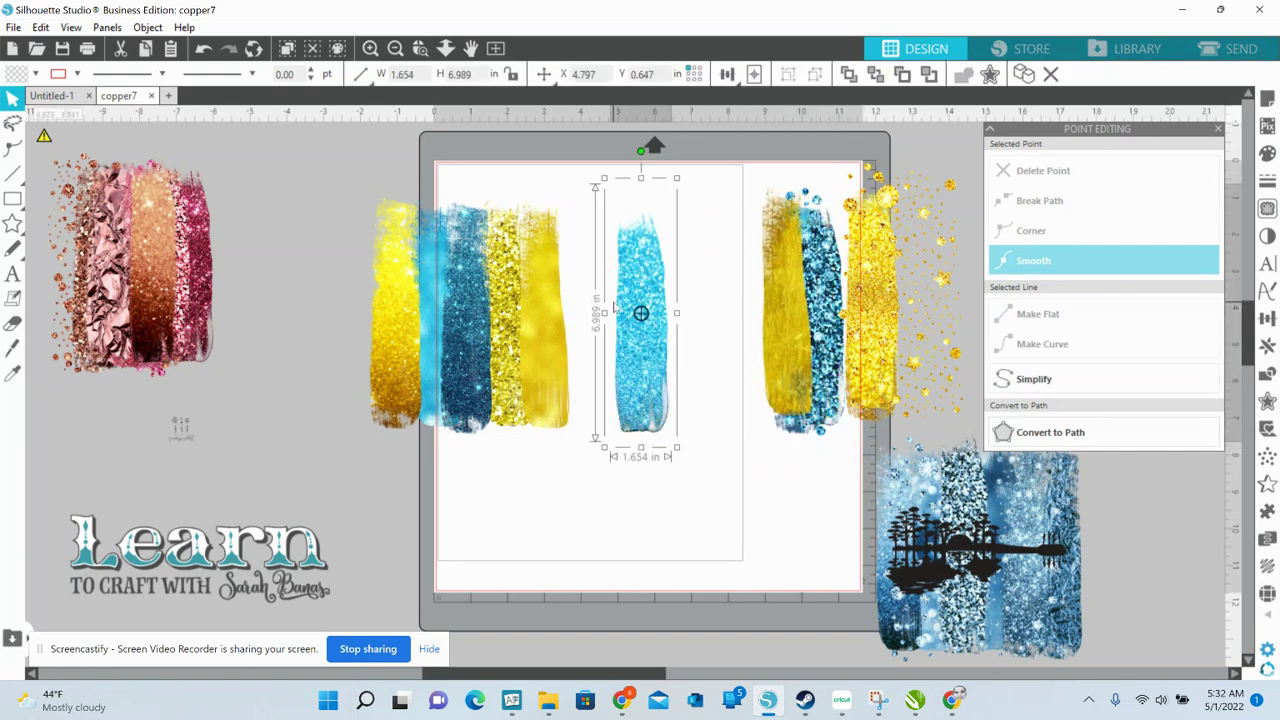
right_click(627, 333)
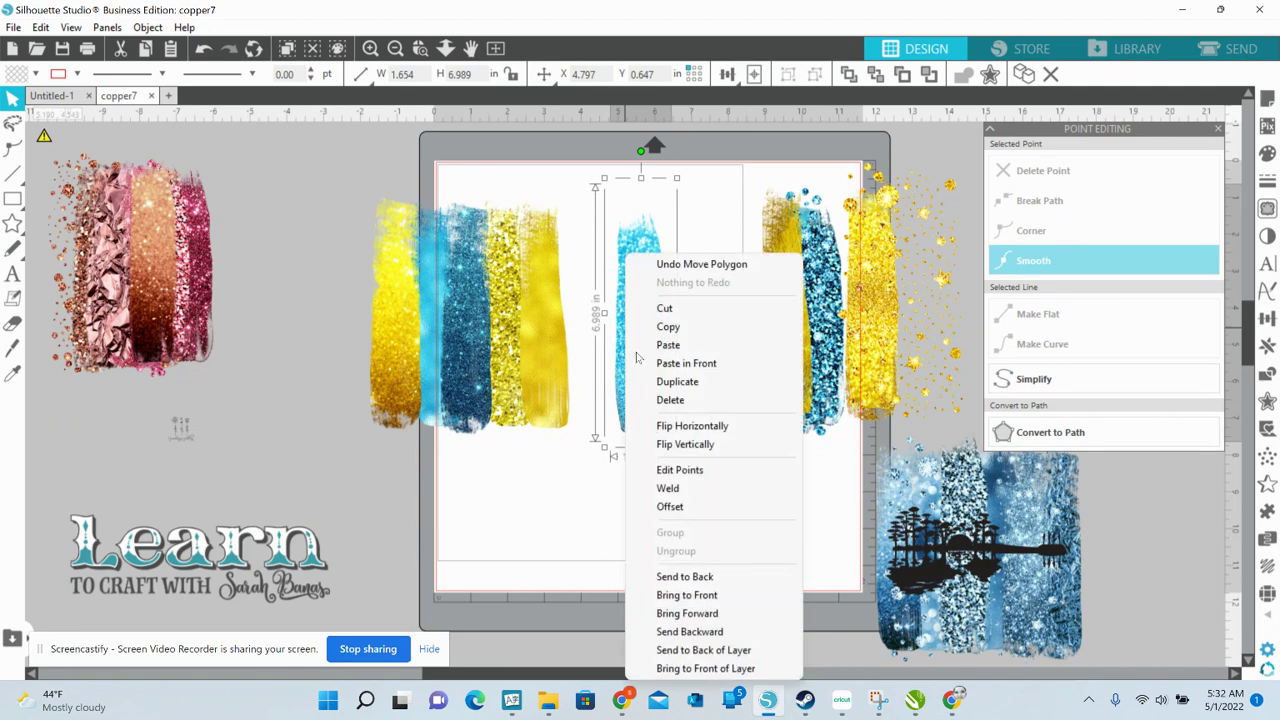
left_click(697, 596)
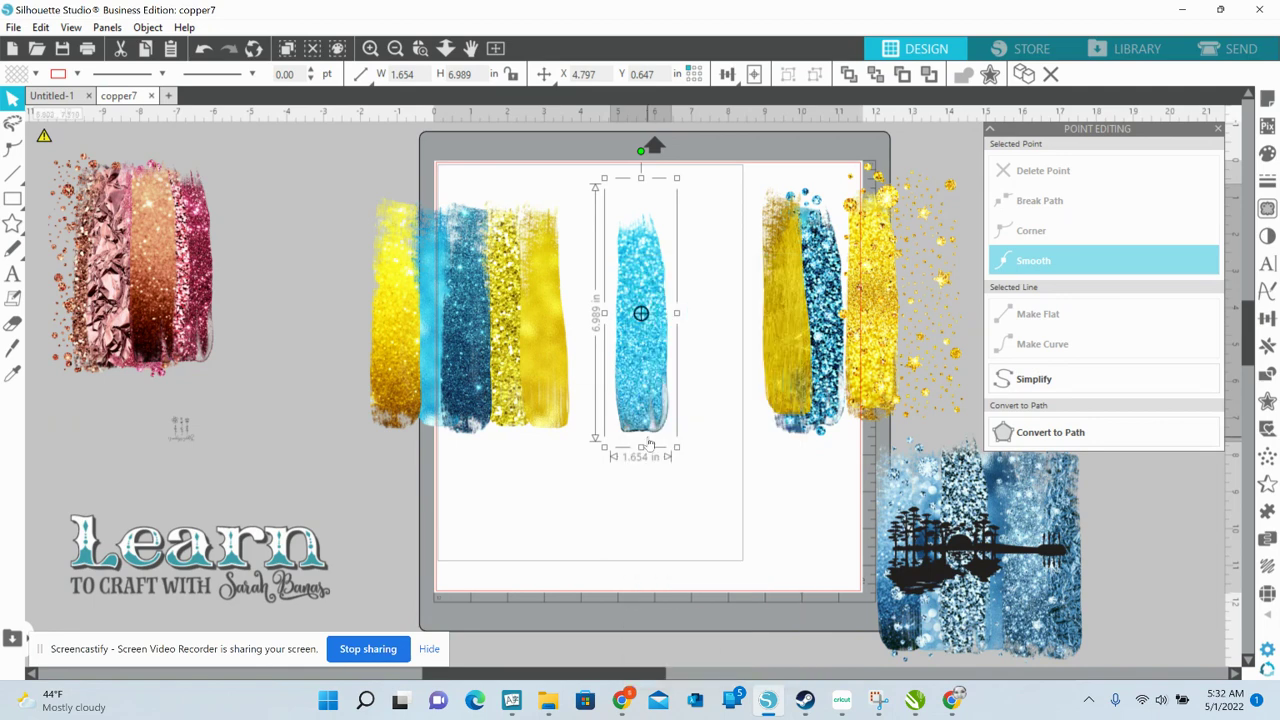
left_click_drag(649, 422, 787, 405)
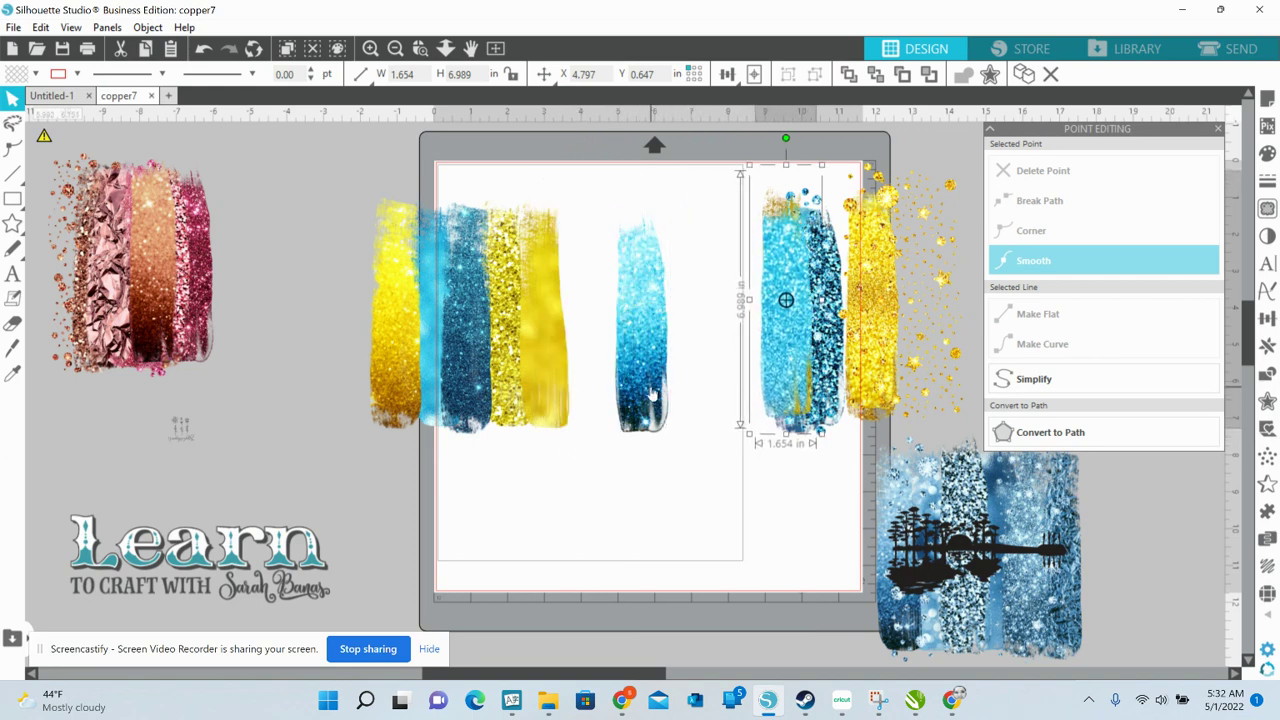
Step: Place the blue ombre glitter stroke next in the row, bring it to the front, and enlarge it to about 1.730 by 7.308 in
left_click_drag(648, 386, 590, 372)
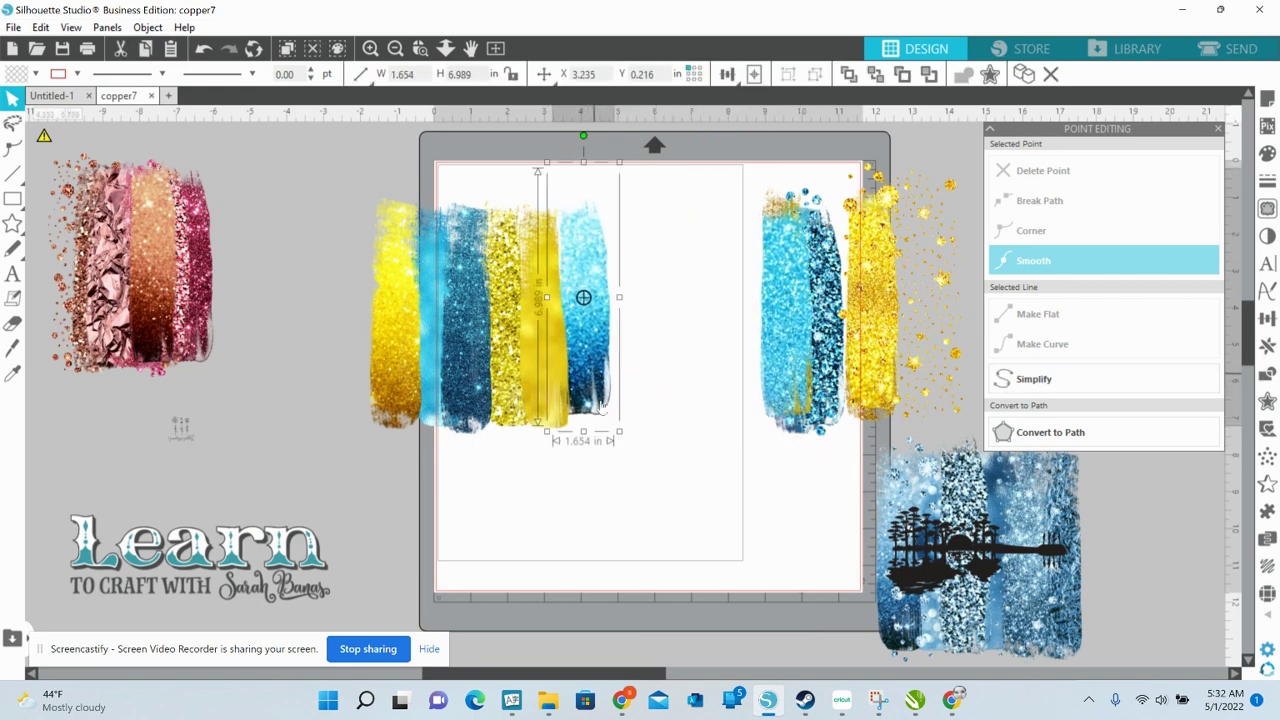
right_click(592, 390)
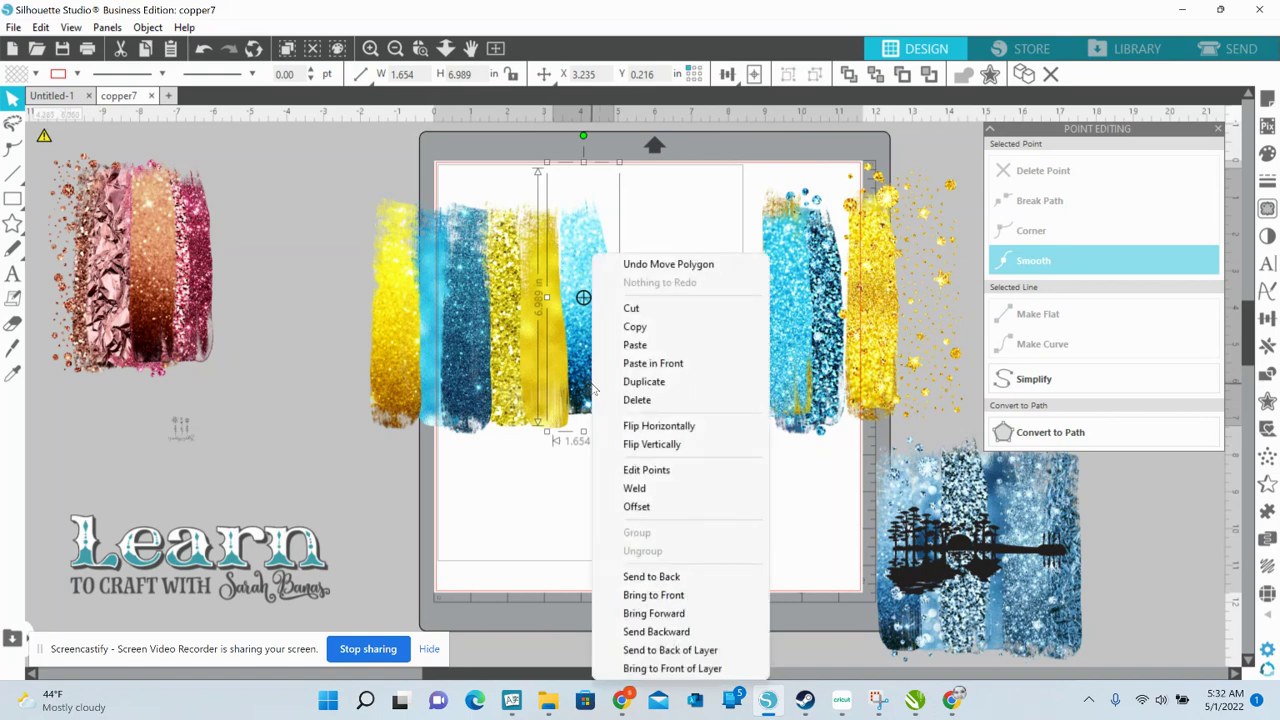
left_click(625, 591)
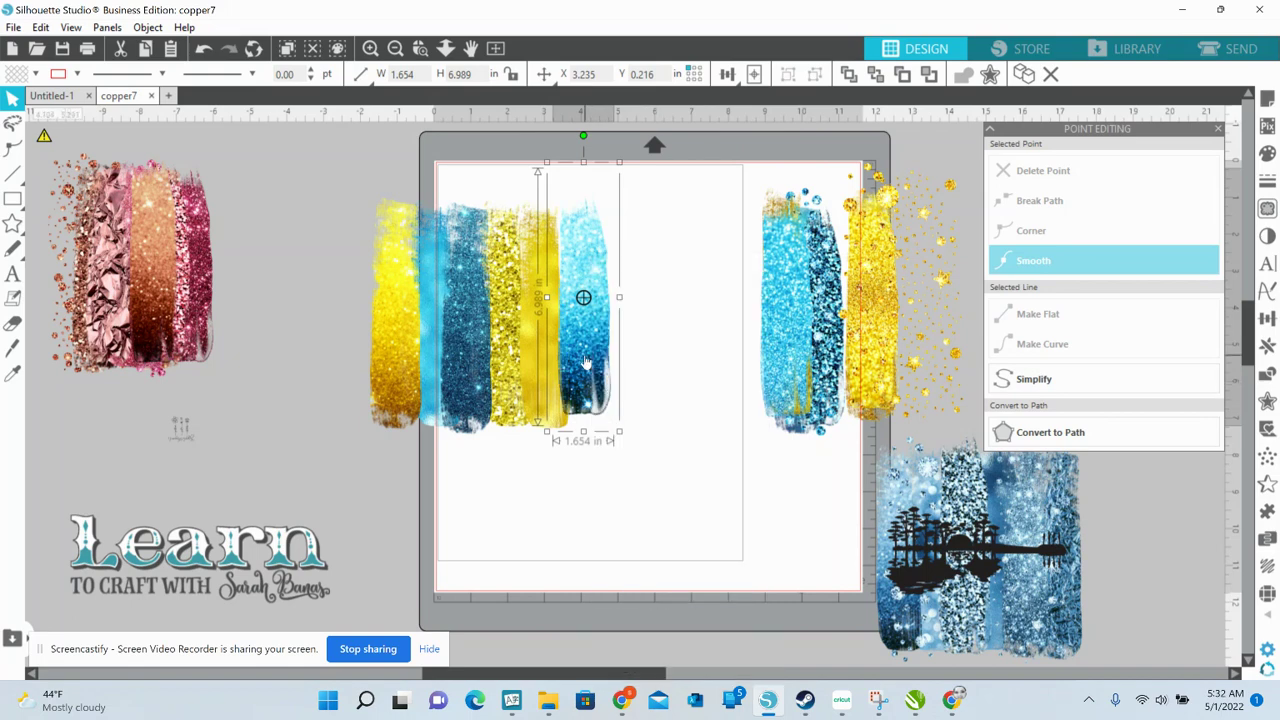
left_click_drag(587, 362, 587, 375)
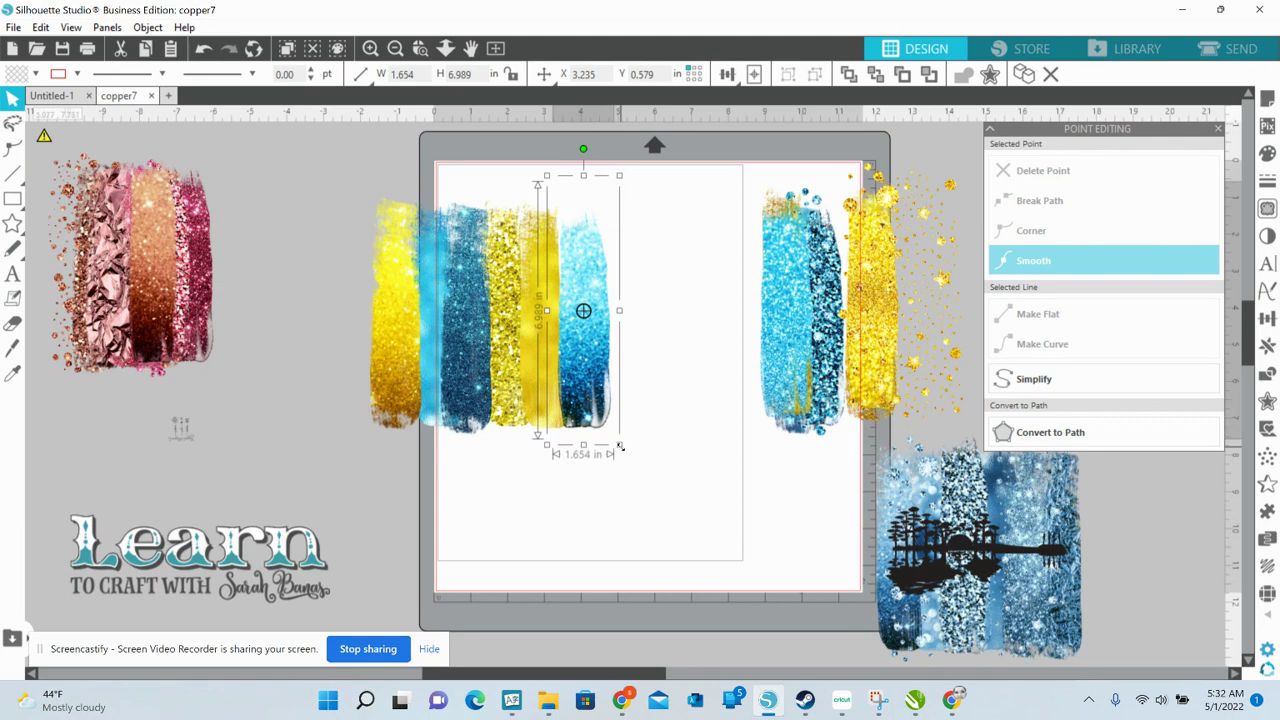
left_click_drag(619, 446, 622, 457)
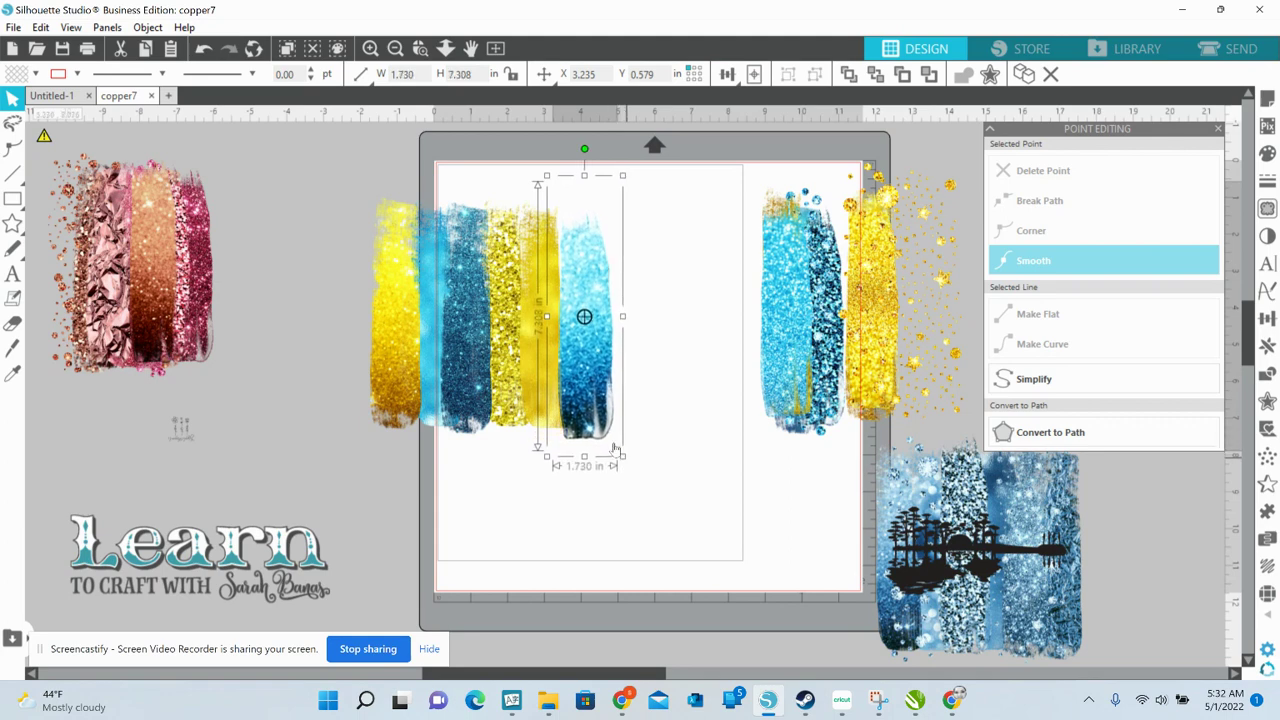
left_click_drag(565, 356, 566, 344)
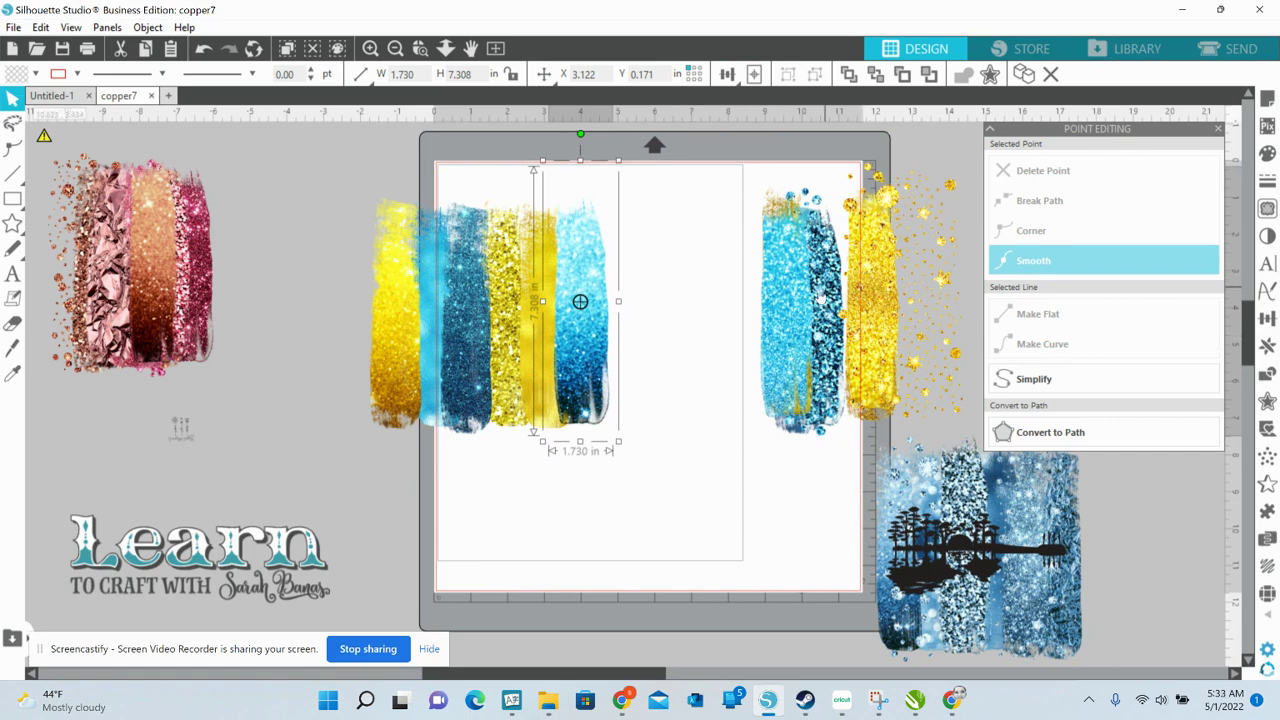
Step: Add the bright gold glitter stroke at the row's right end, enlarge it to about 1.730 by 7.308 in, and align it with the row
left_click_drag(861, 311, 615, 325)
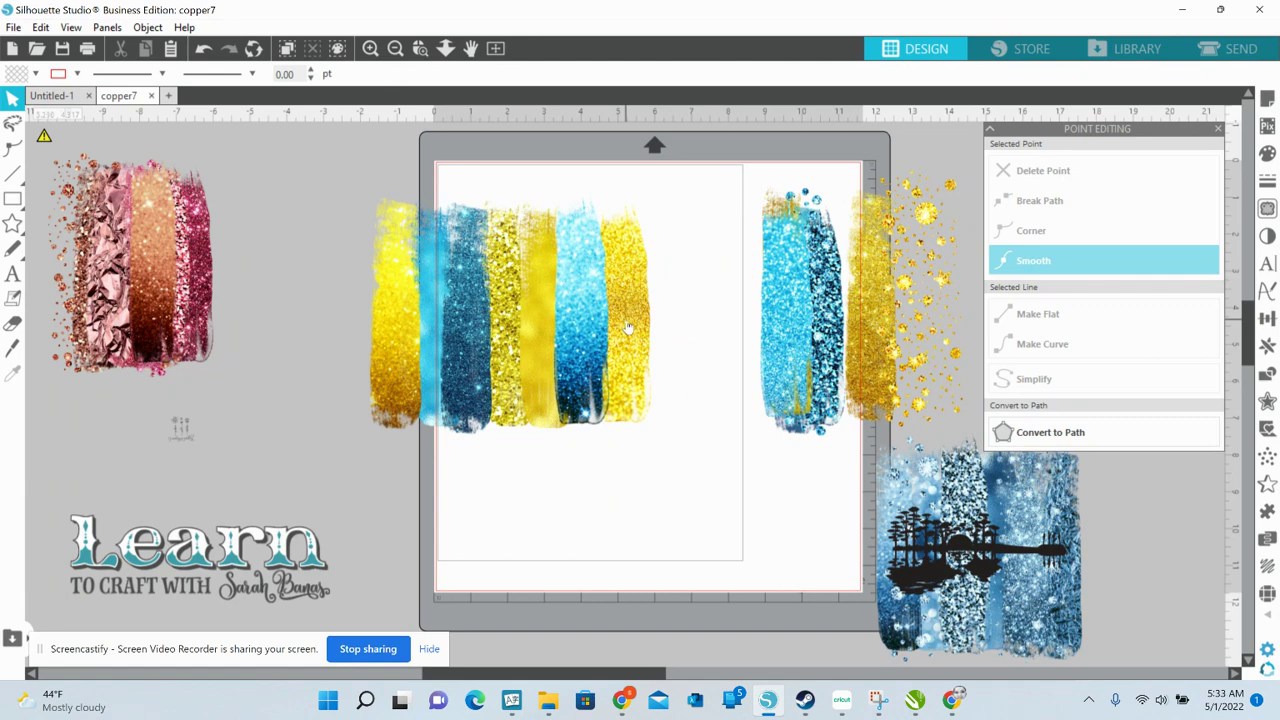
left_click(628, 330)
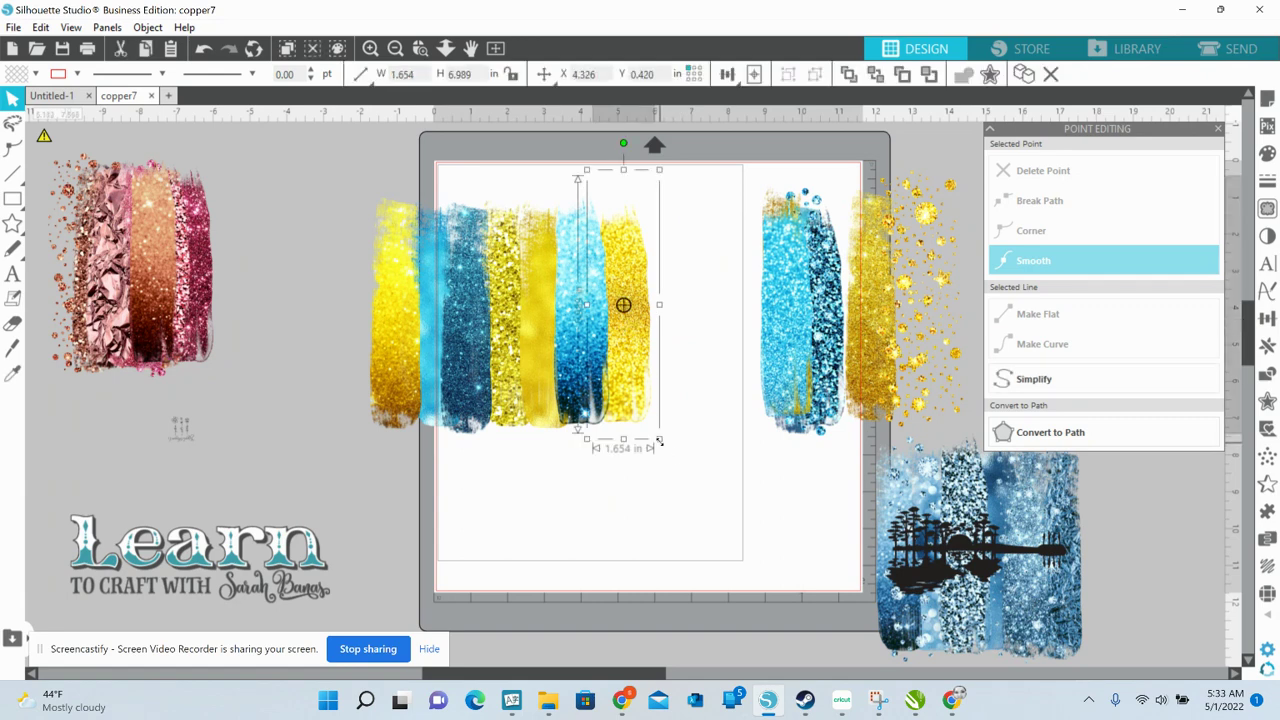
left_click_drag(659, 441, 663, 453)
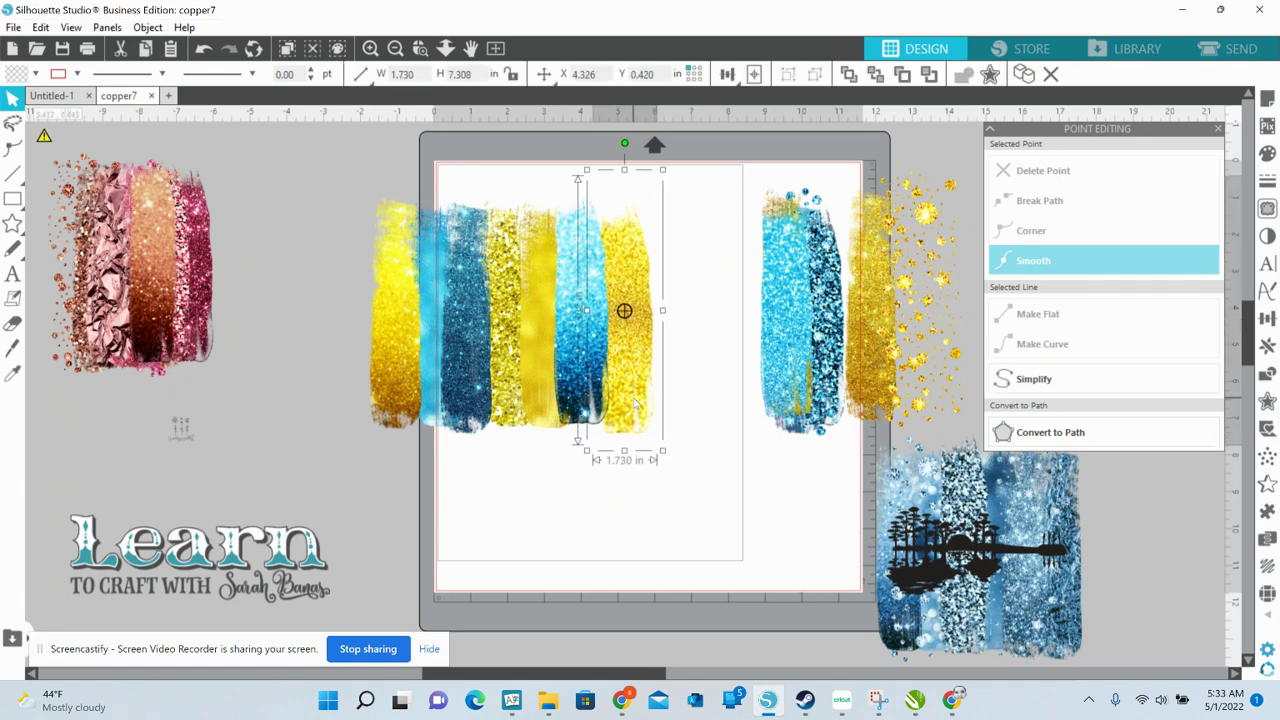
left_click_drag(634, 404, 631, 389)
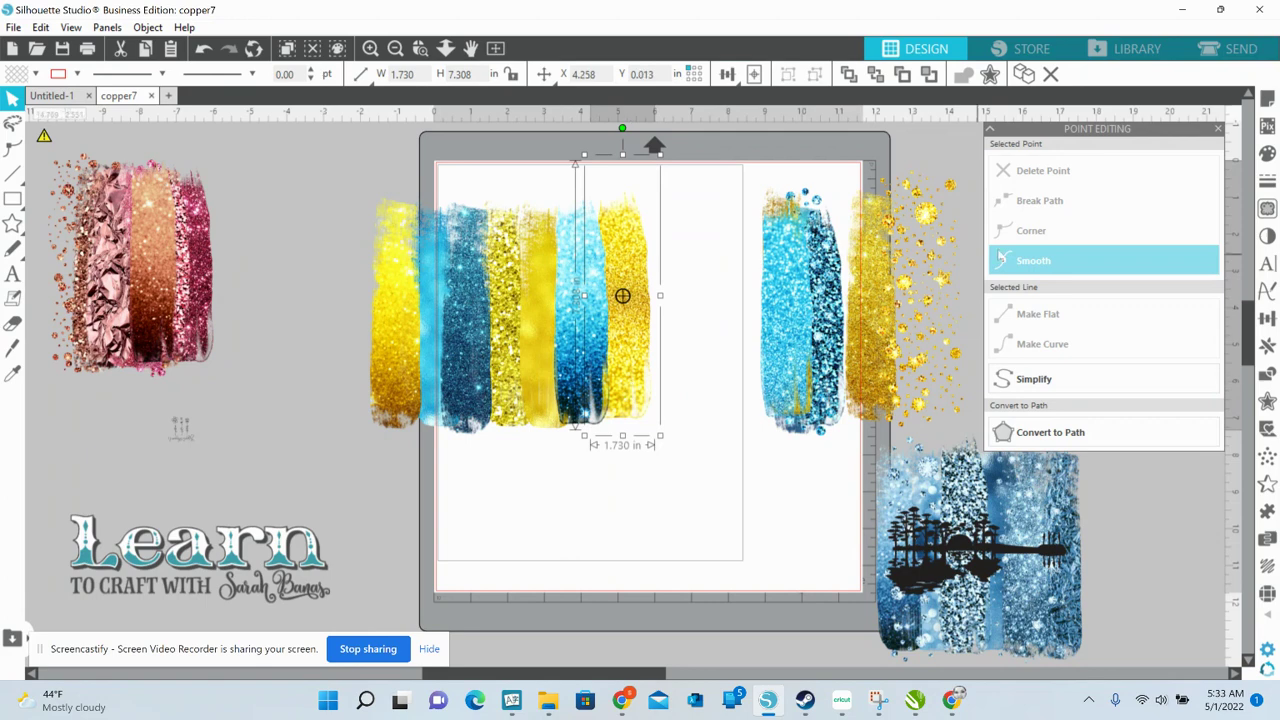
Step: Send all the gold and blue strokes in the row to the back, behind the scatter images
left_click_drag(360, 268, 634, 322)
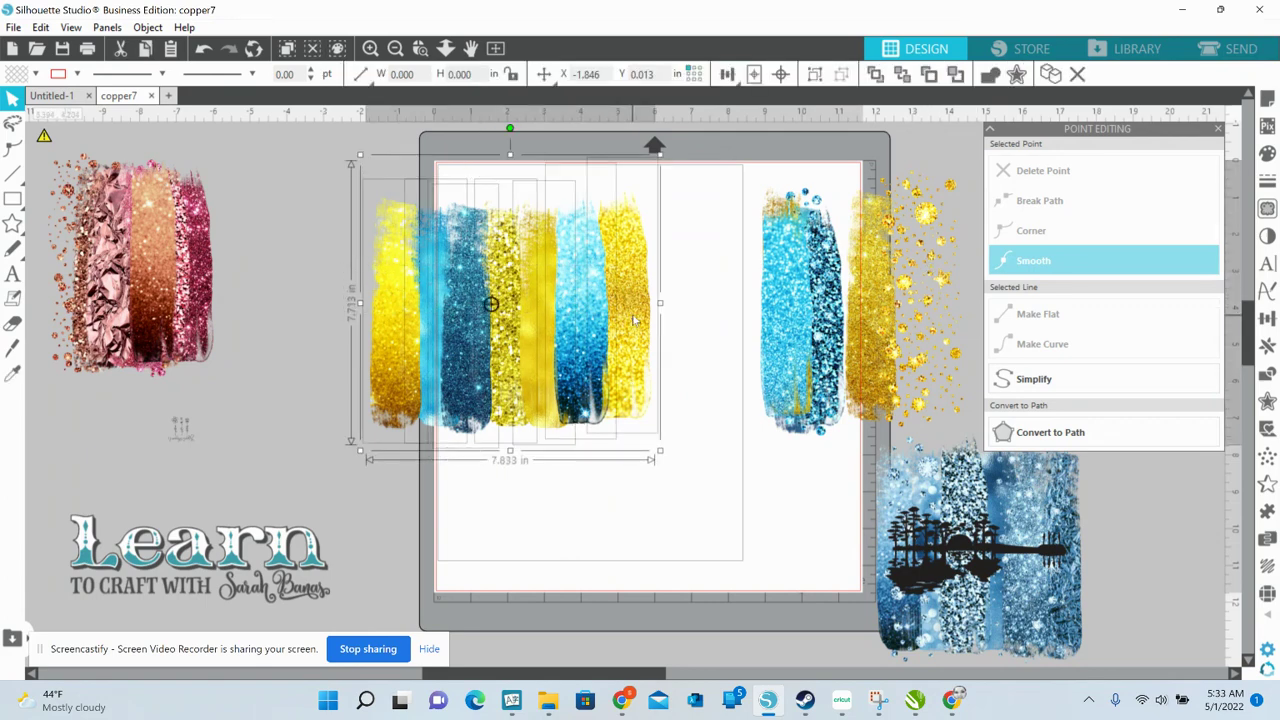
right_click(633, 320)
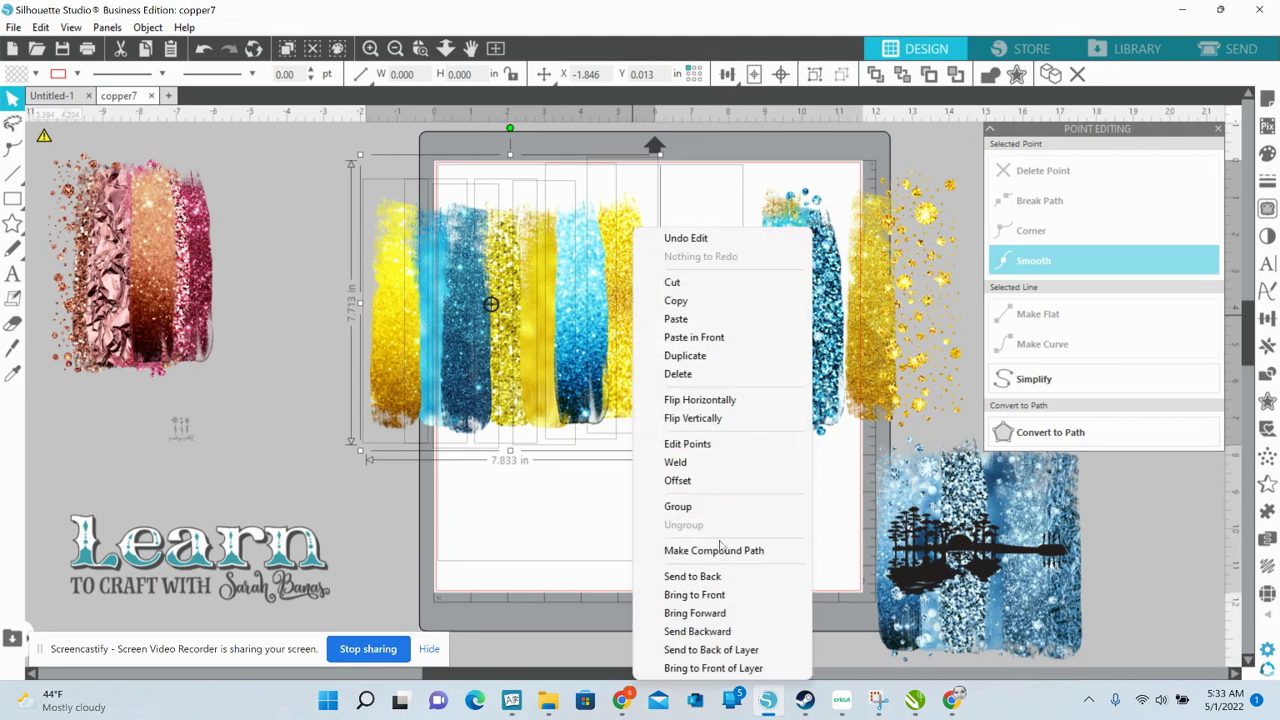
left_click(700, 576)
left_click(679, 486)
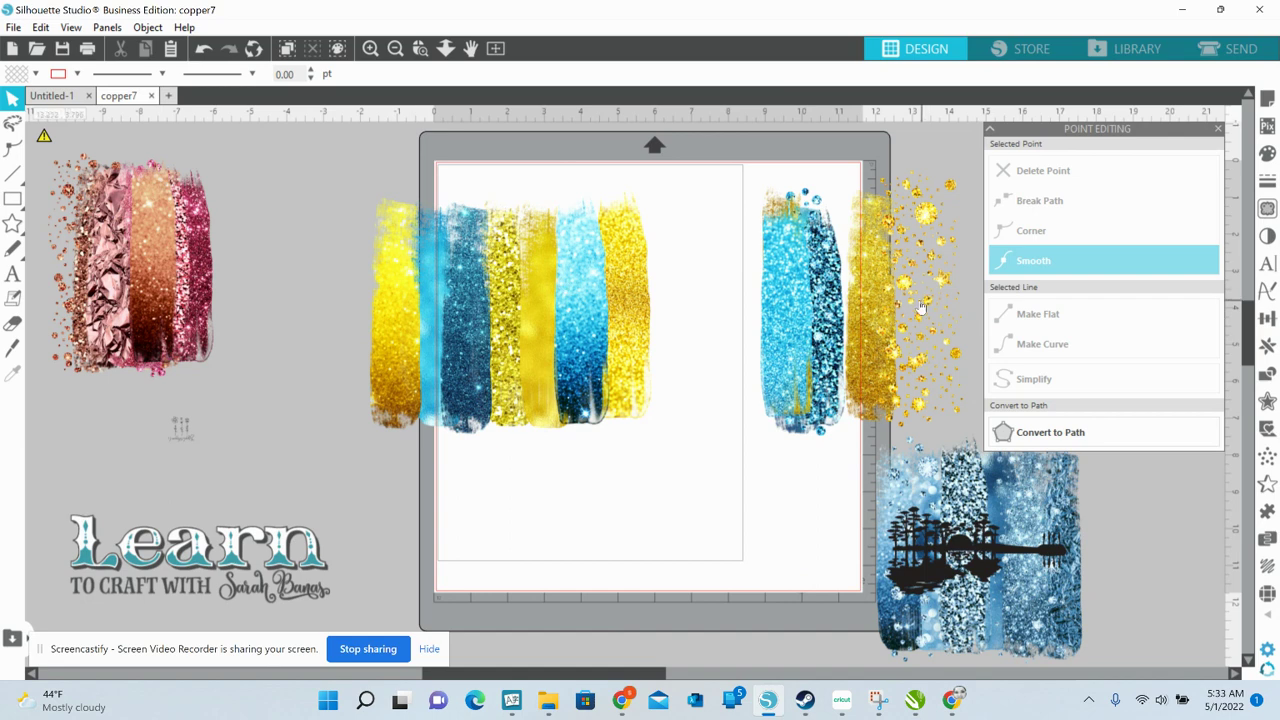
Step: Set the gold dot scatter aside on the spare blue strokes, and place the gold star confetti over the row's left end
left_click_drag(920, 307, 414, 314)
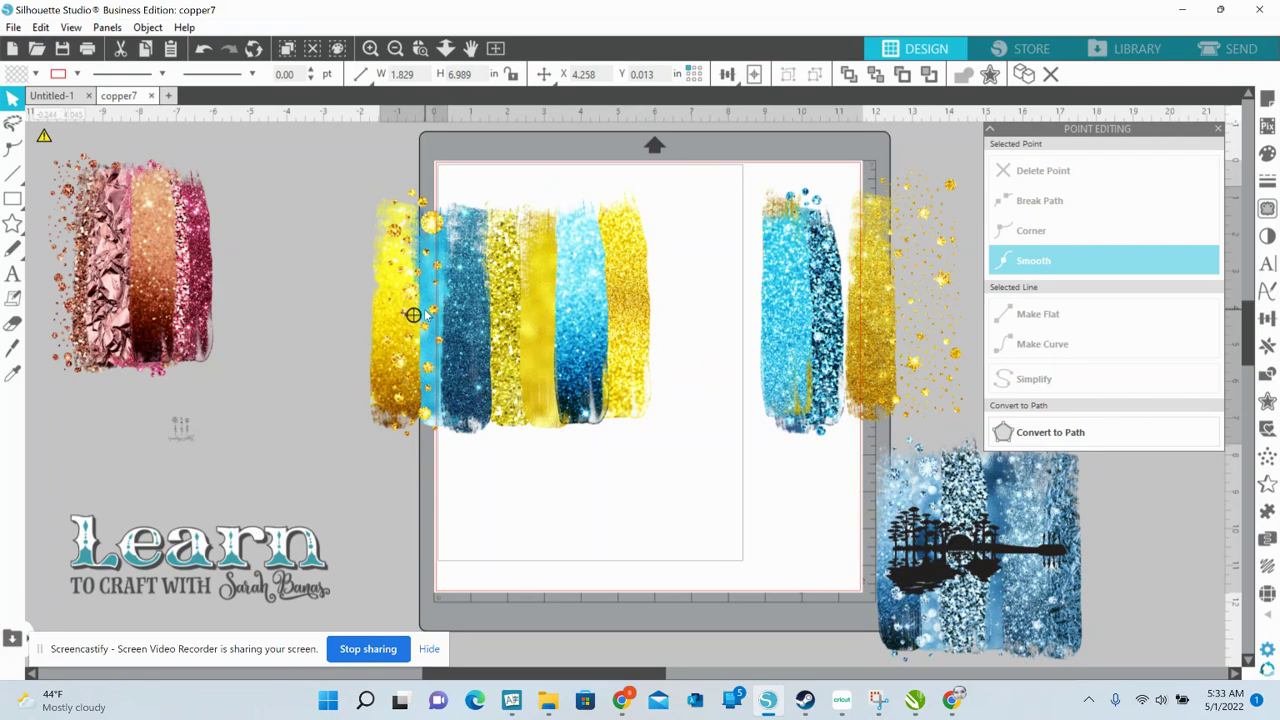
left_click_drag(425, 315, 825, 320)
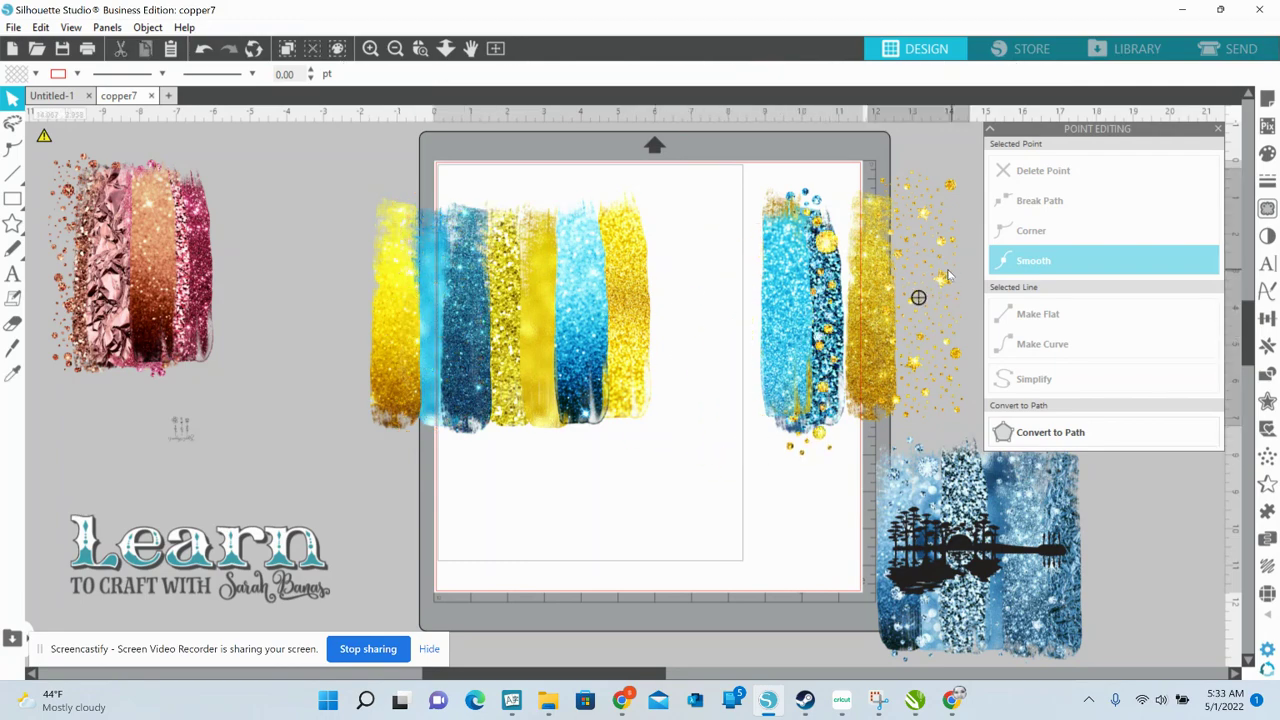
left_click_drag(949, 276, 442, 299)
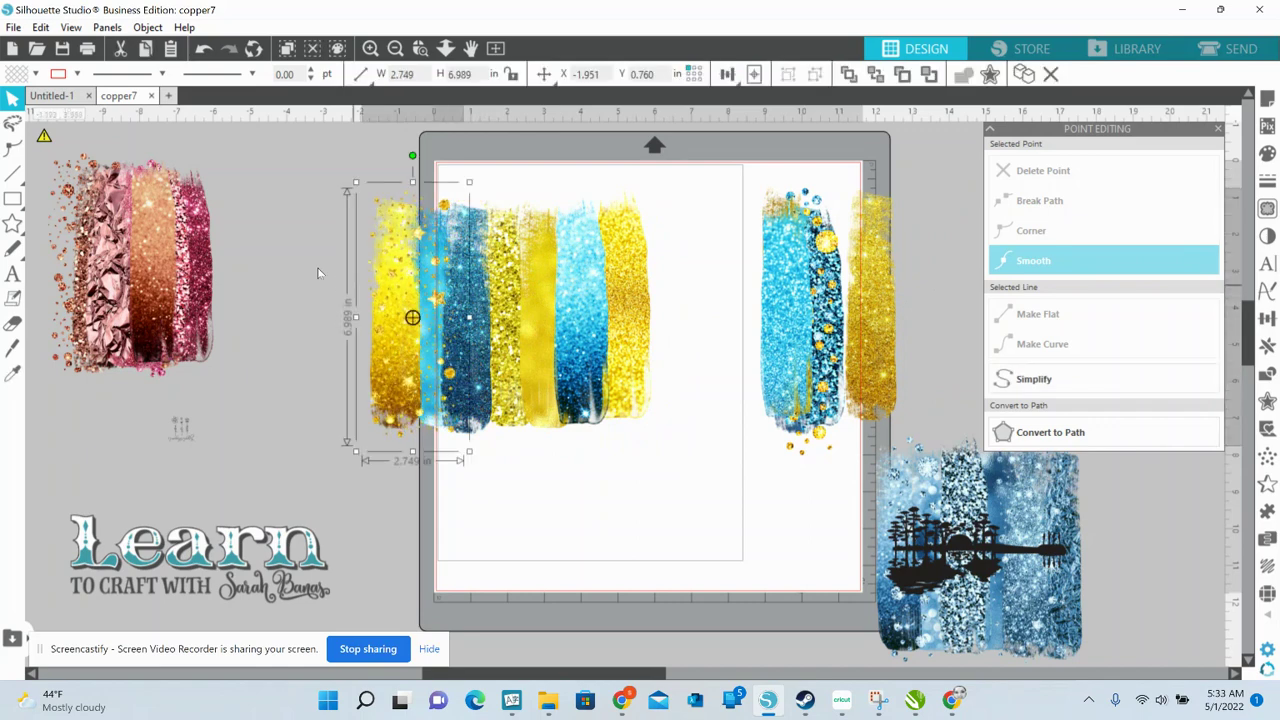
Step: Duplicate the gold star confetti, flip the copy horizontally, and place it over the right end of the stroke row
left_click(1025, 76)
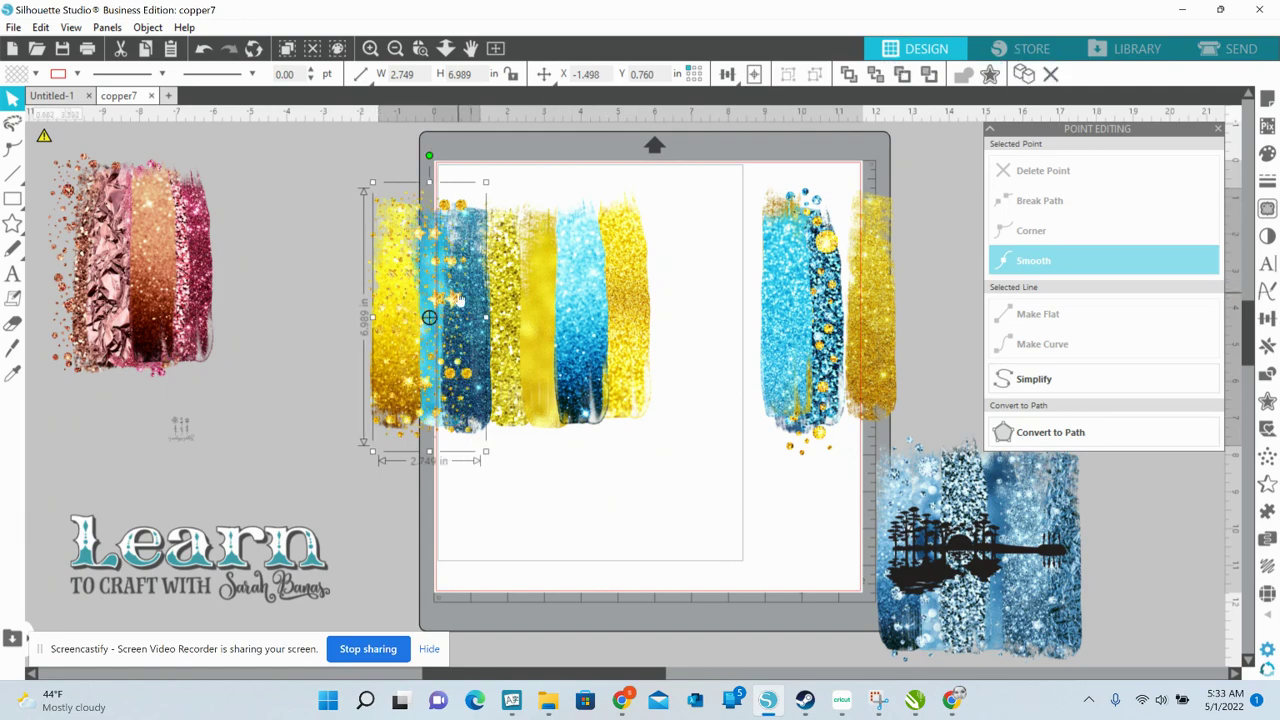
left_click_drag(457, 300, 575, 285)
right_click(575, 285)
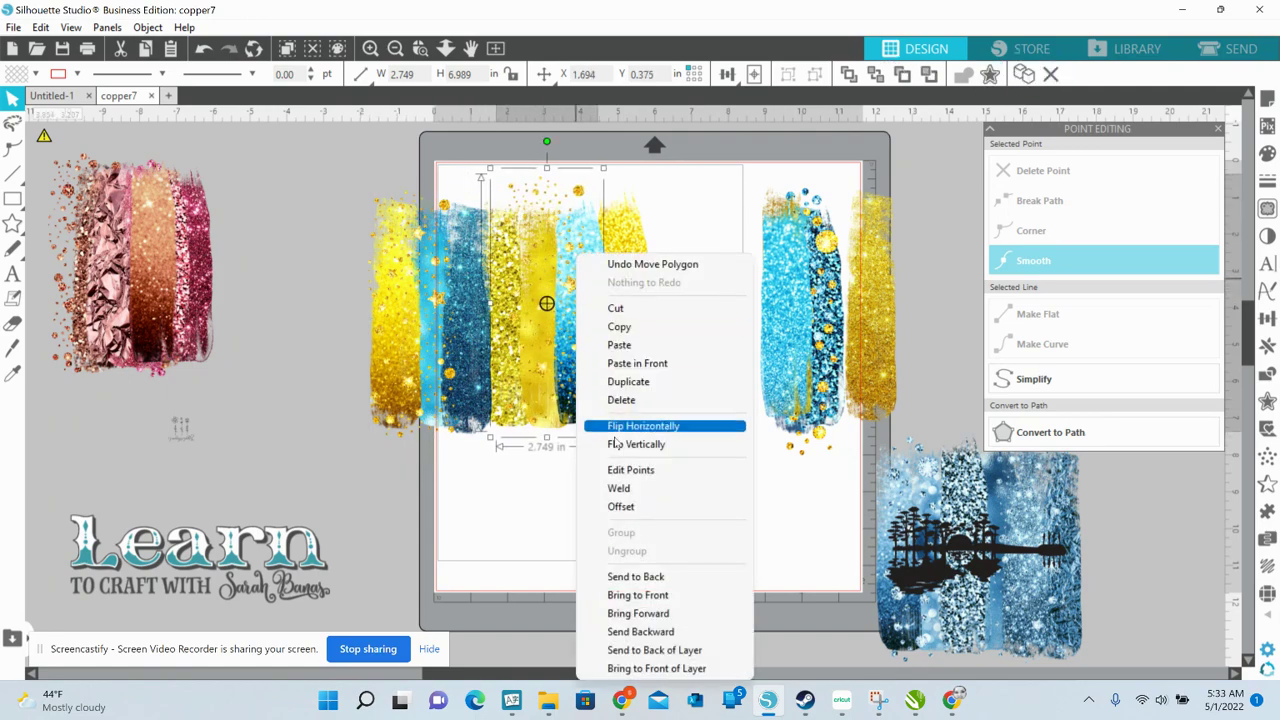
left_click(645, 427)
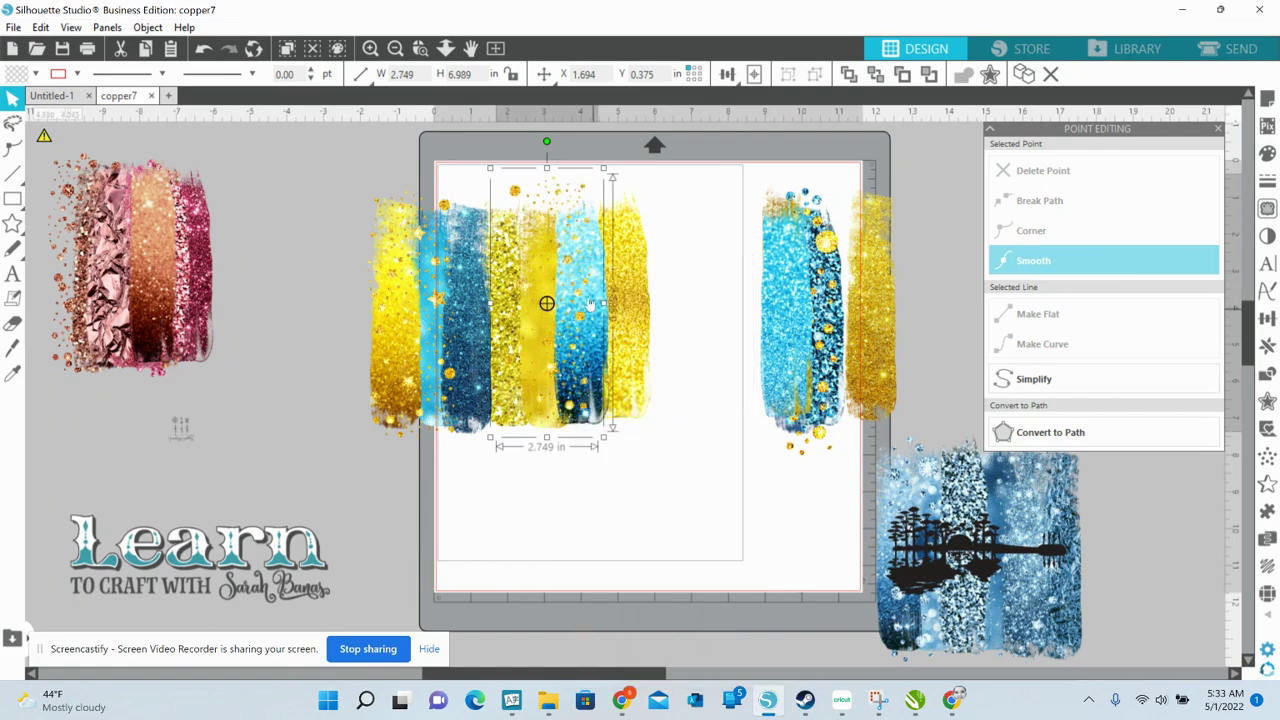
left_click_drag(585, 295, 633, 311)
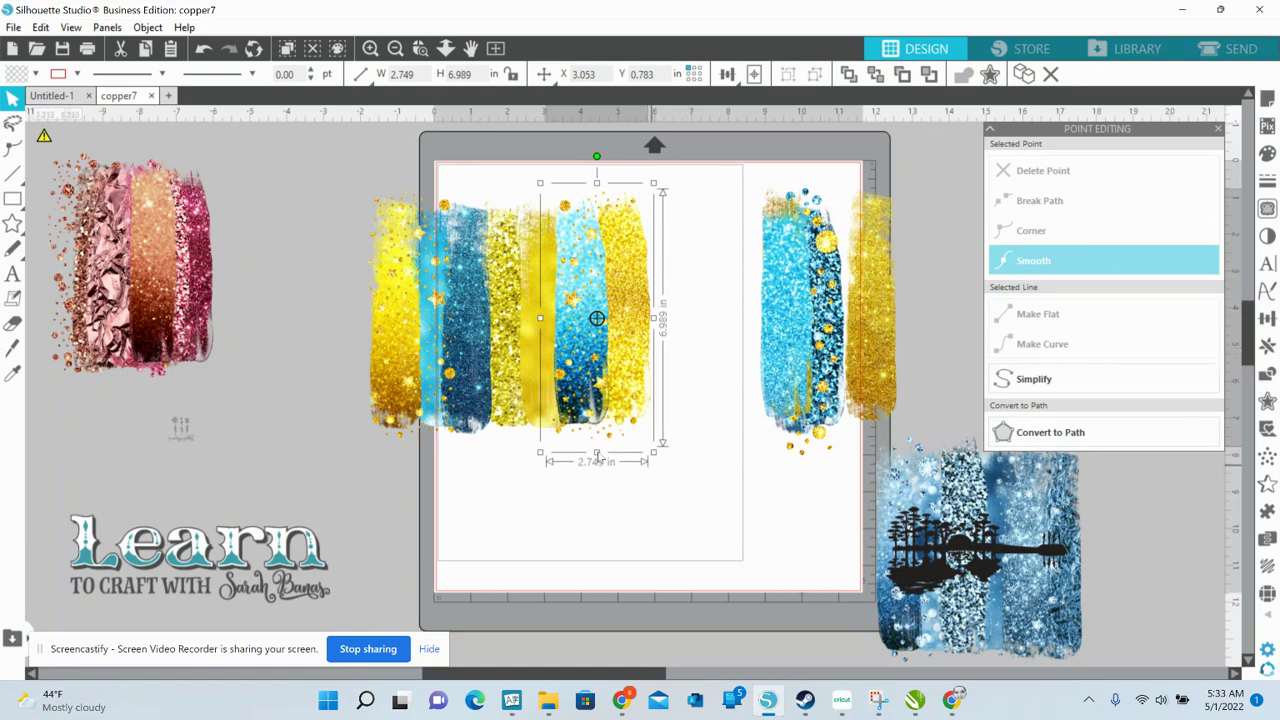
left_click(477, 523)
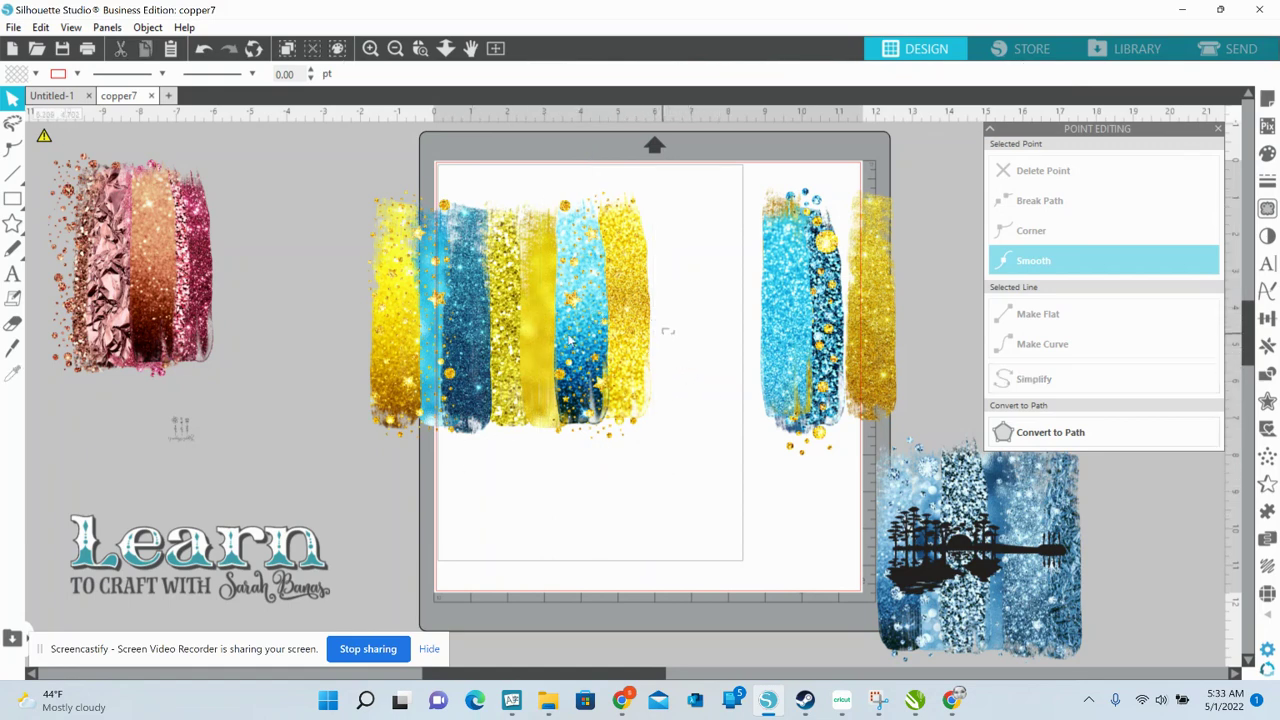
Step: Delete the spare blue and gold strokes and the leftover scatters beside the row
left_click_drag(673, 329, 399, 318)
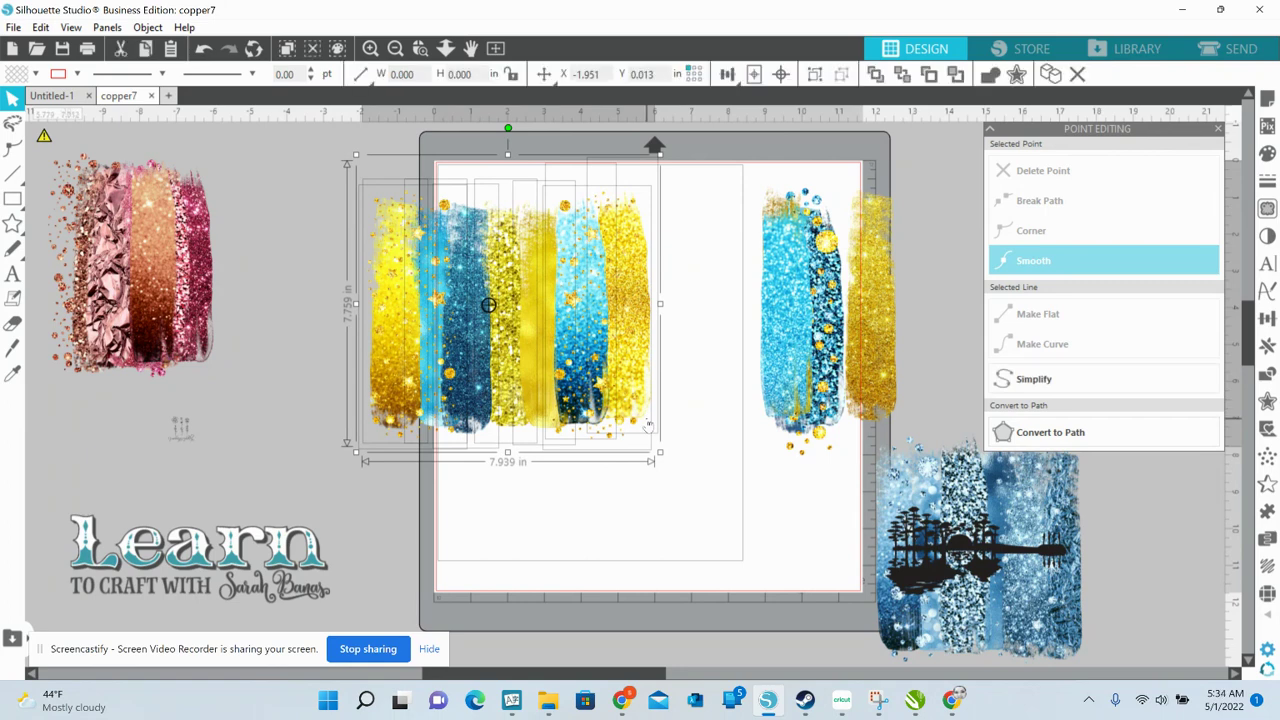
left_click_drag(951, 306, 765, 314)
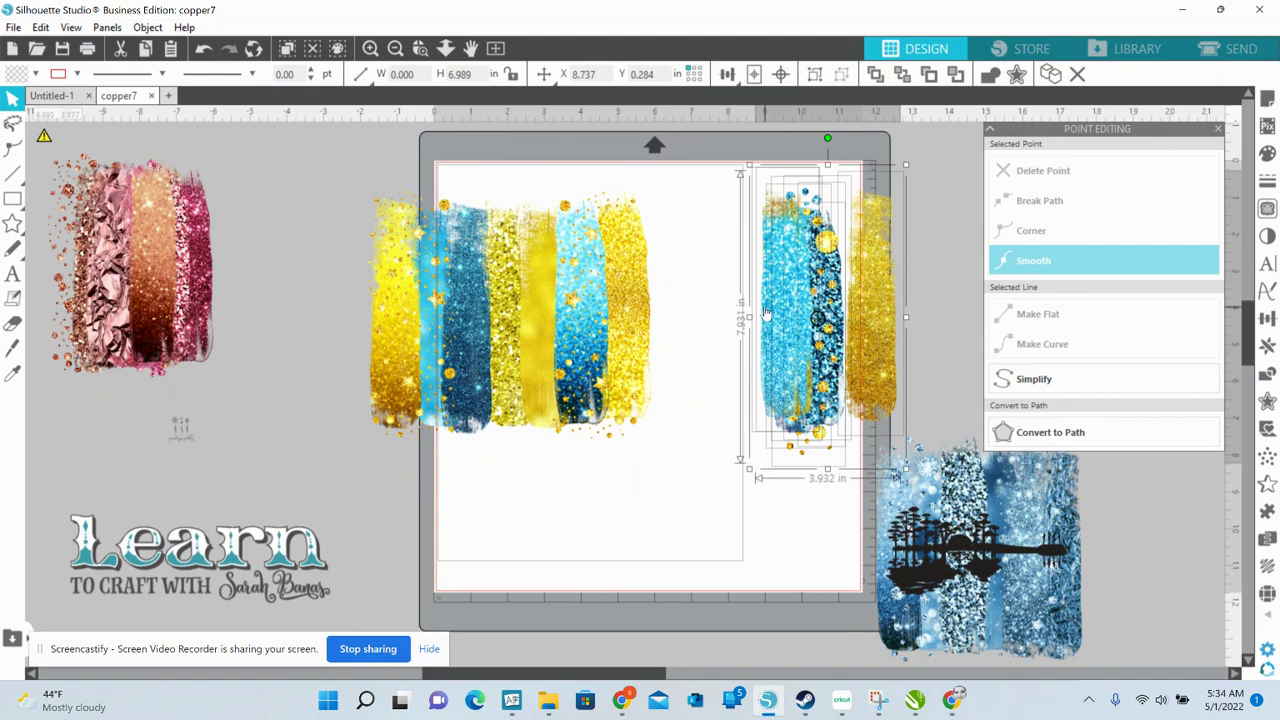
key("Delete")
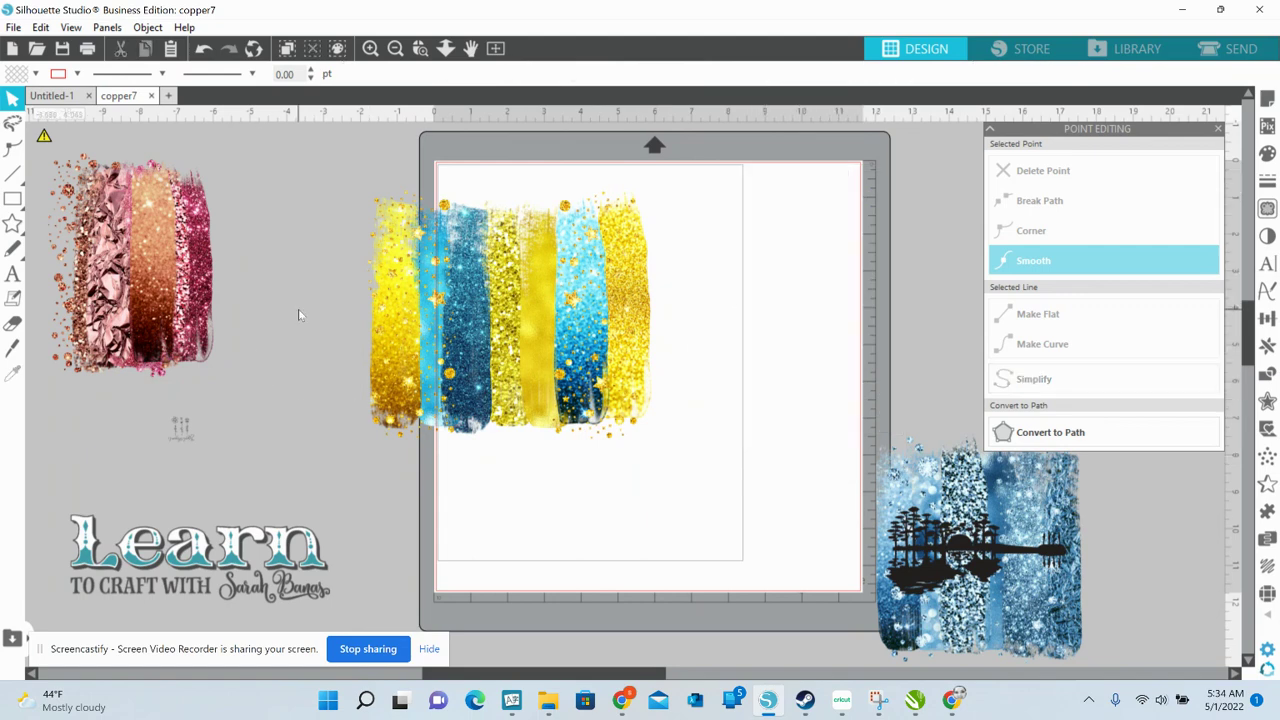
Step: Enlarge the whole stroke row with its confetti to about 9.258 by 9.048 in, and centre it across the mat
left_click_drag(300, 312, 657, 372)
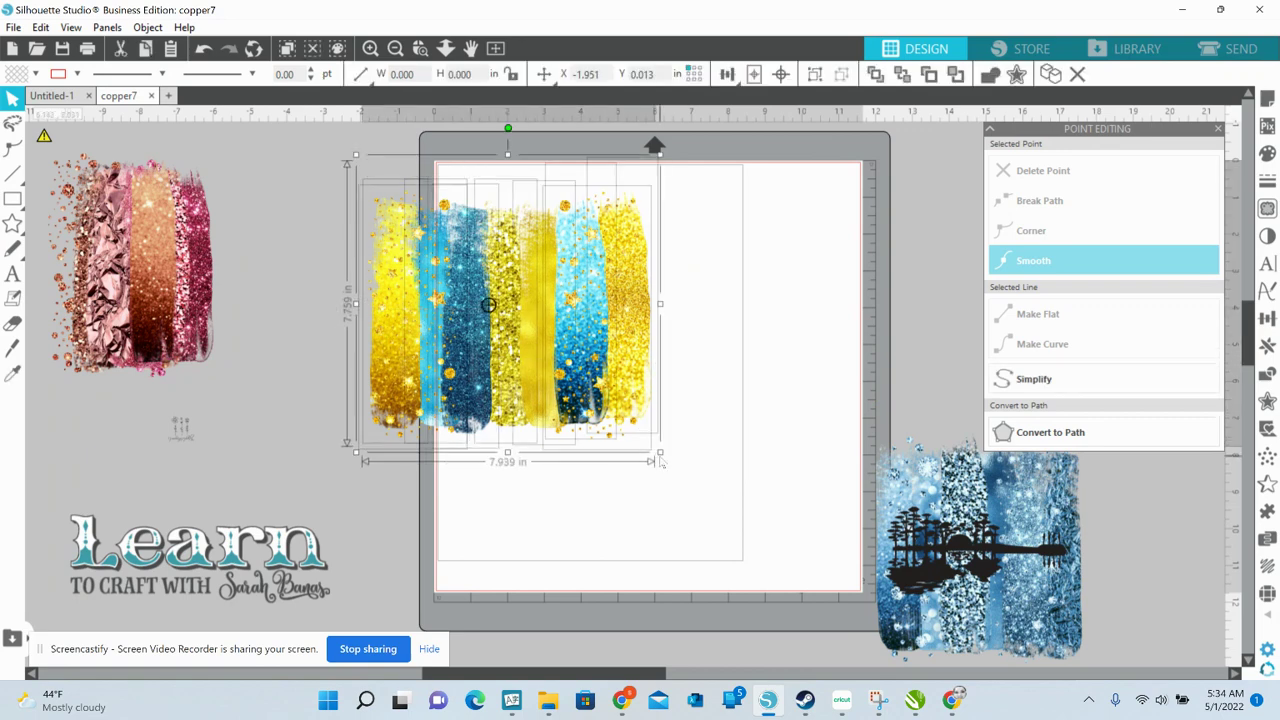
left_click_drag(659, 455, 708, 500)
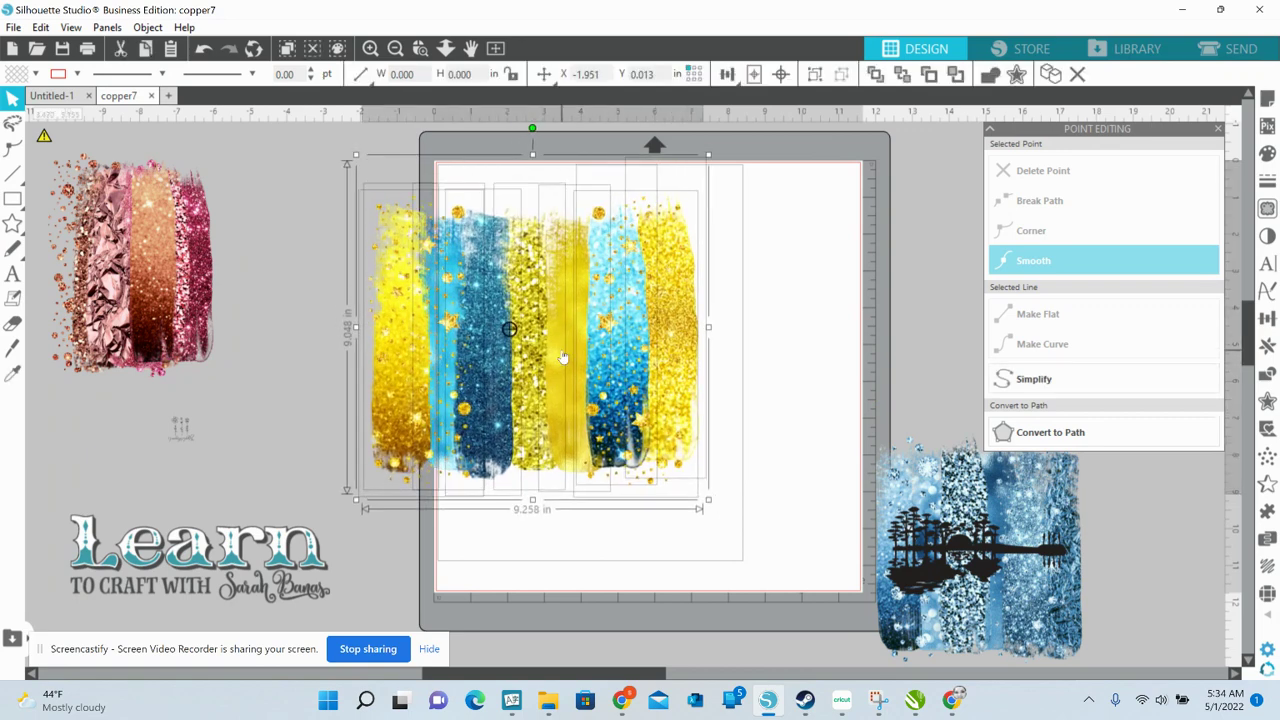
left_click_drag(580, 353, 672, 356)
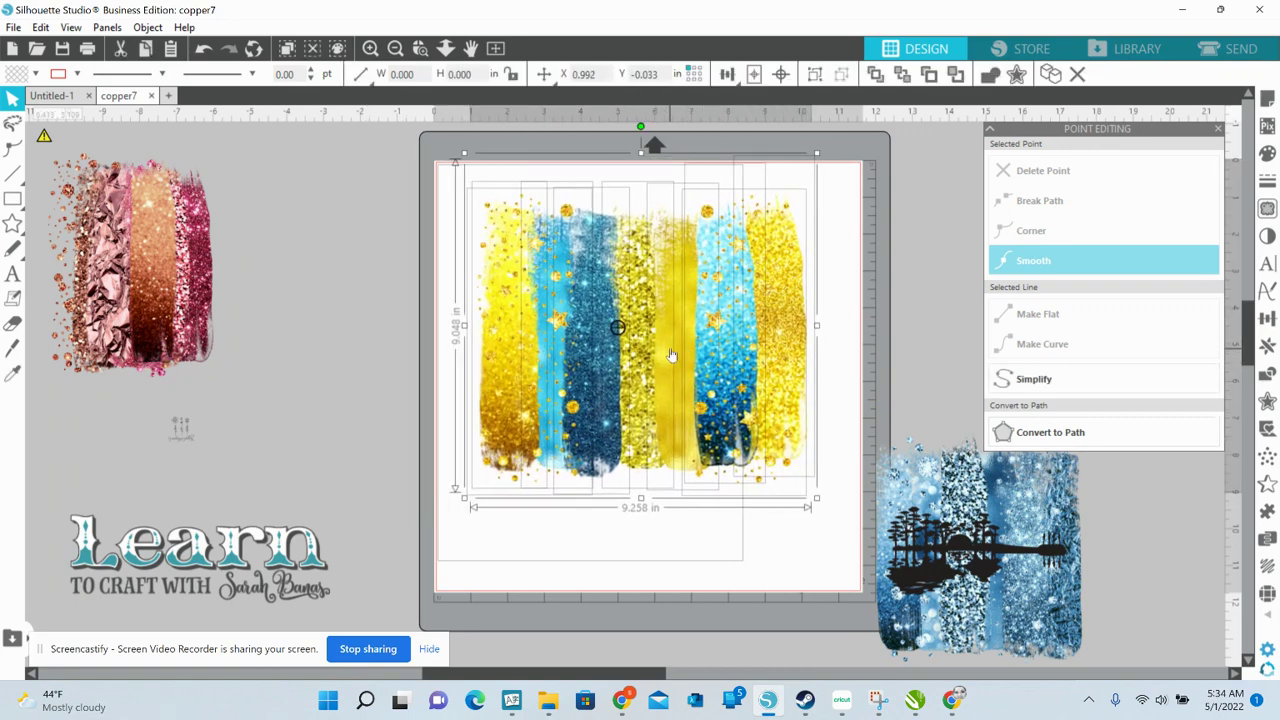
Step: Move the small "Grandmas garden" flower design beside the stroke row and enlarge it to about 6.836 by 6.774 in
left_click(181, 429)
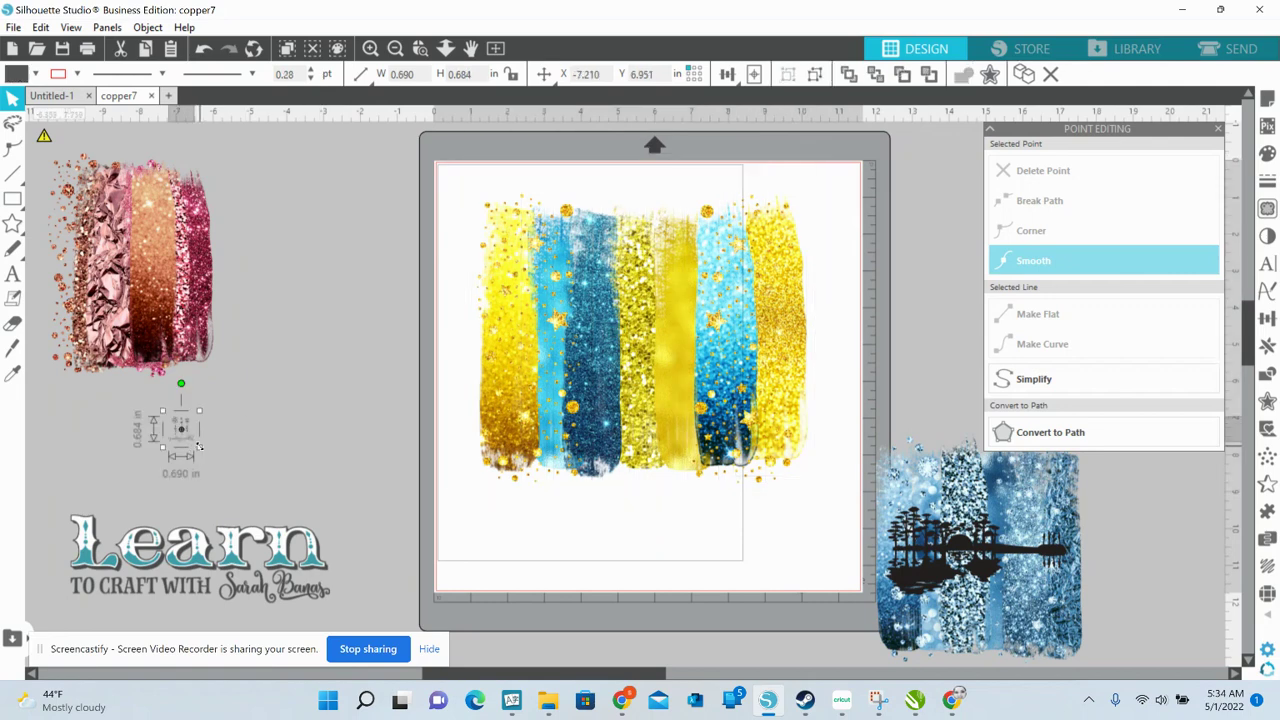
left_click_drag(208, 457, 366, 603)
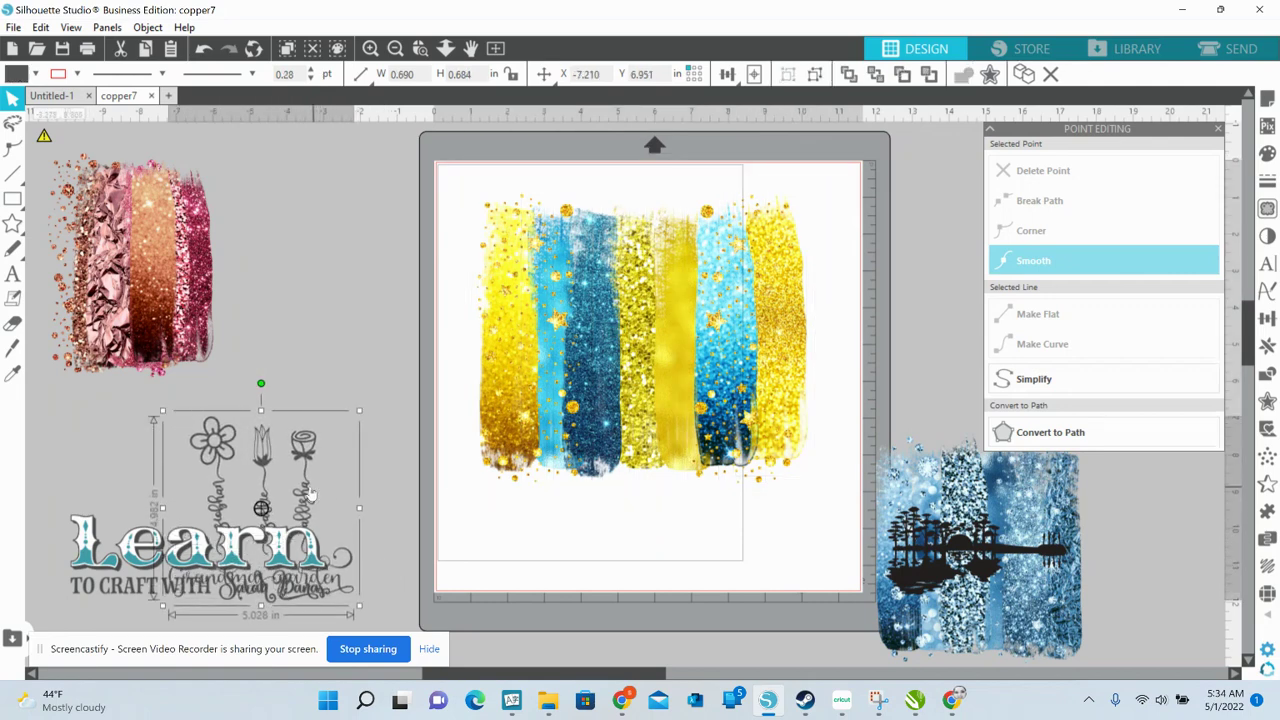
left_click_drag(329, 479, 380, 312)
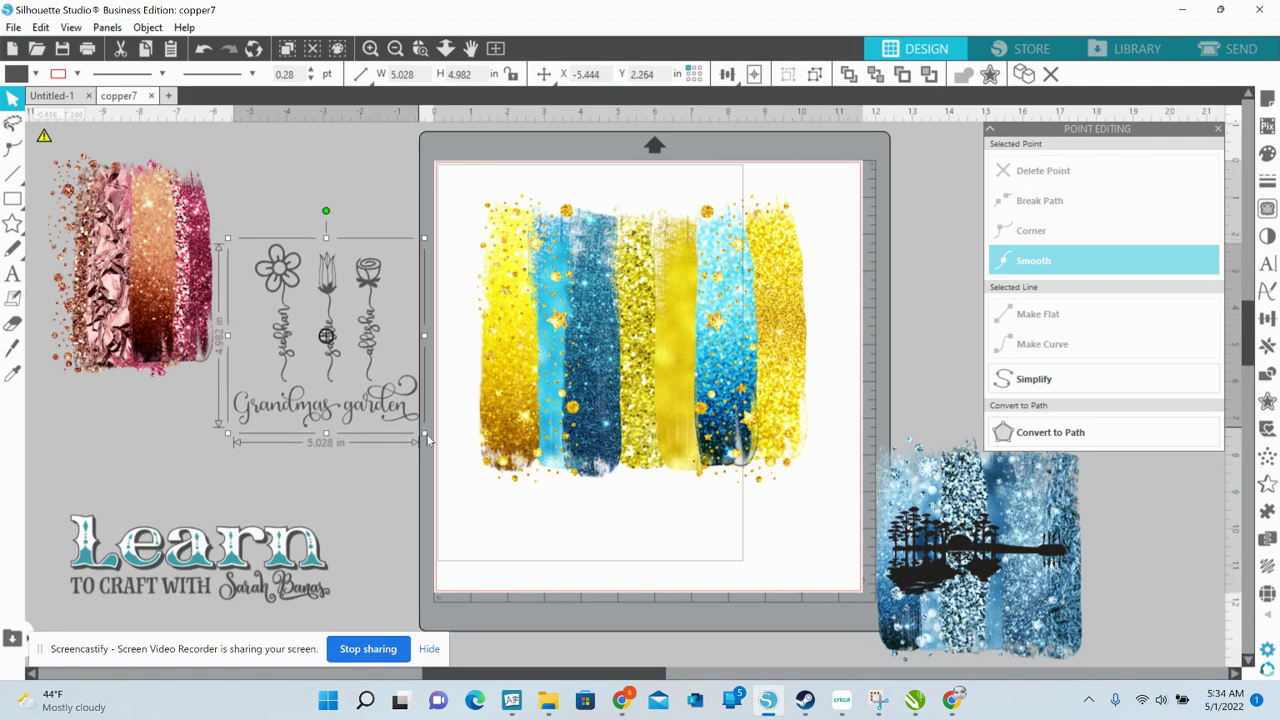
left_click_drag(425, 437, 490, 498)
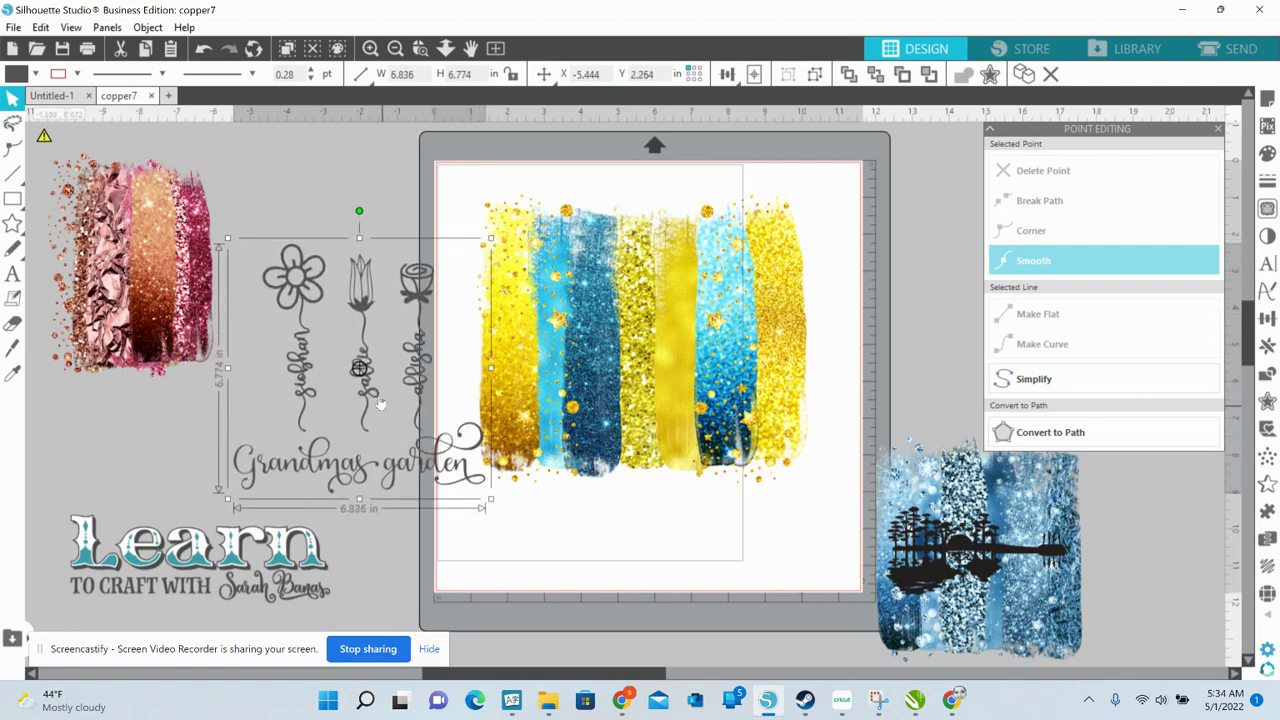
right_click(411, 362)
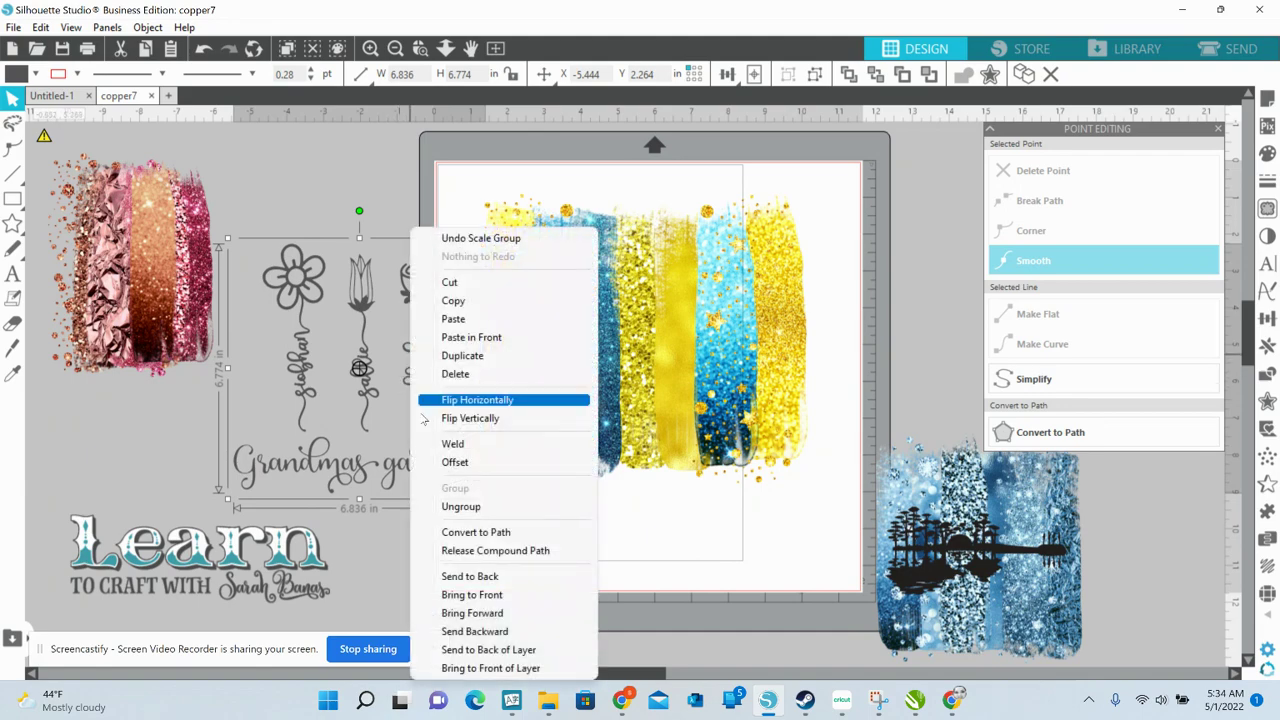
left_click(175, 475)
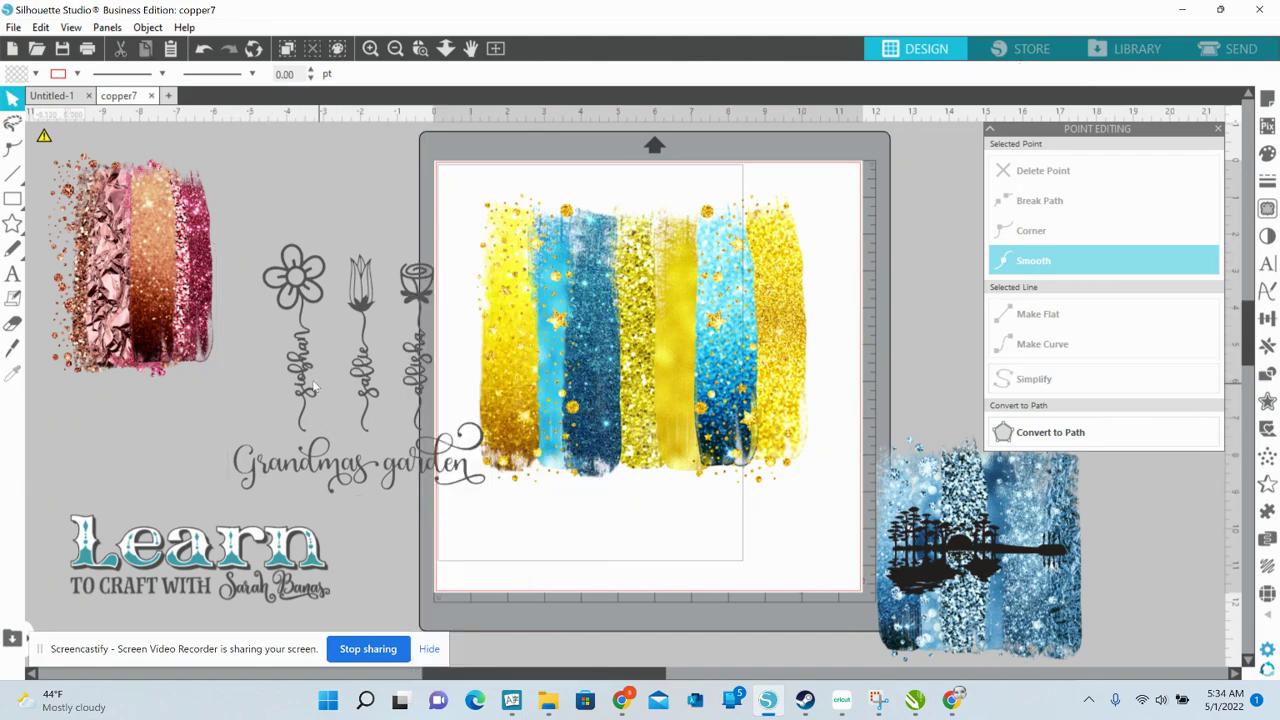
Step: Place the "Grandmas garden" design centred over the gold and blue stroke row
left_click_drag(314, 387, 350, 362)
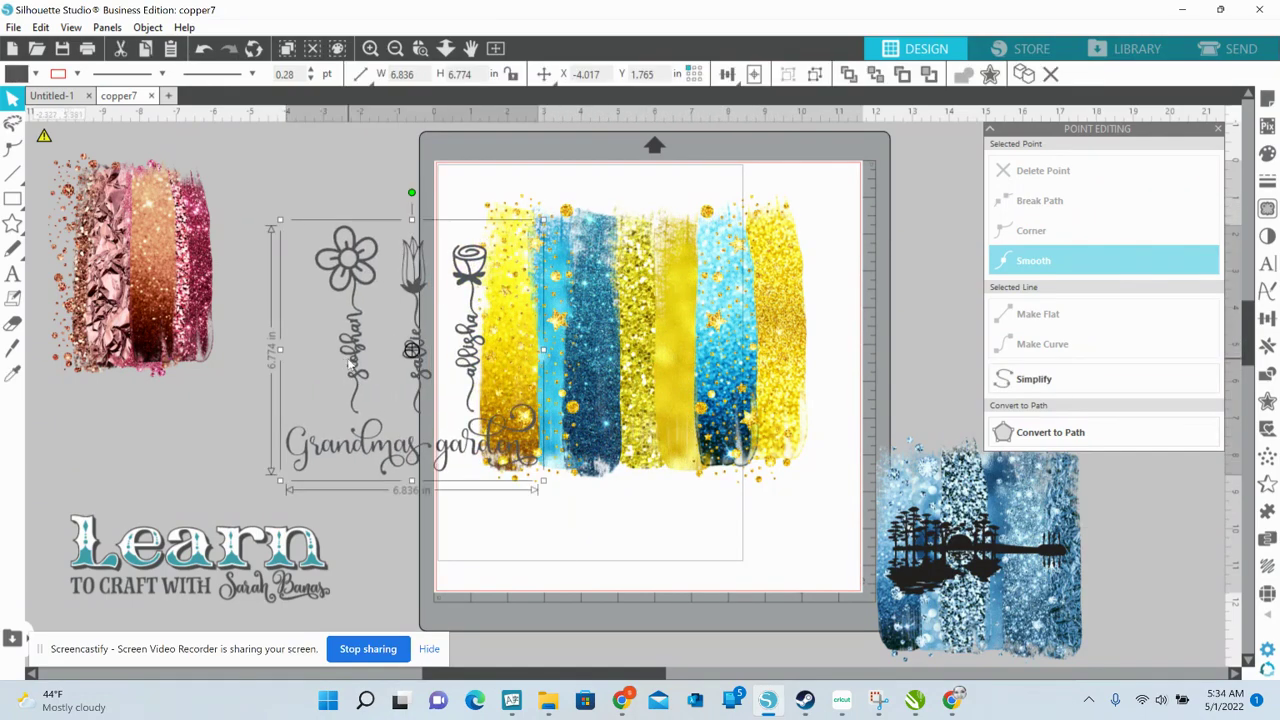
right_click(350, 412)
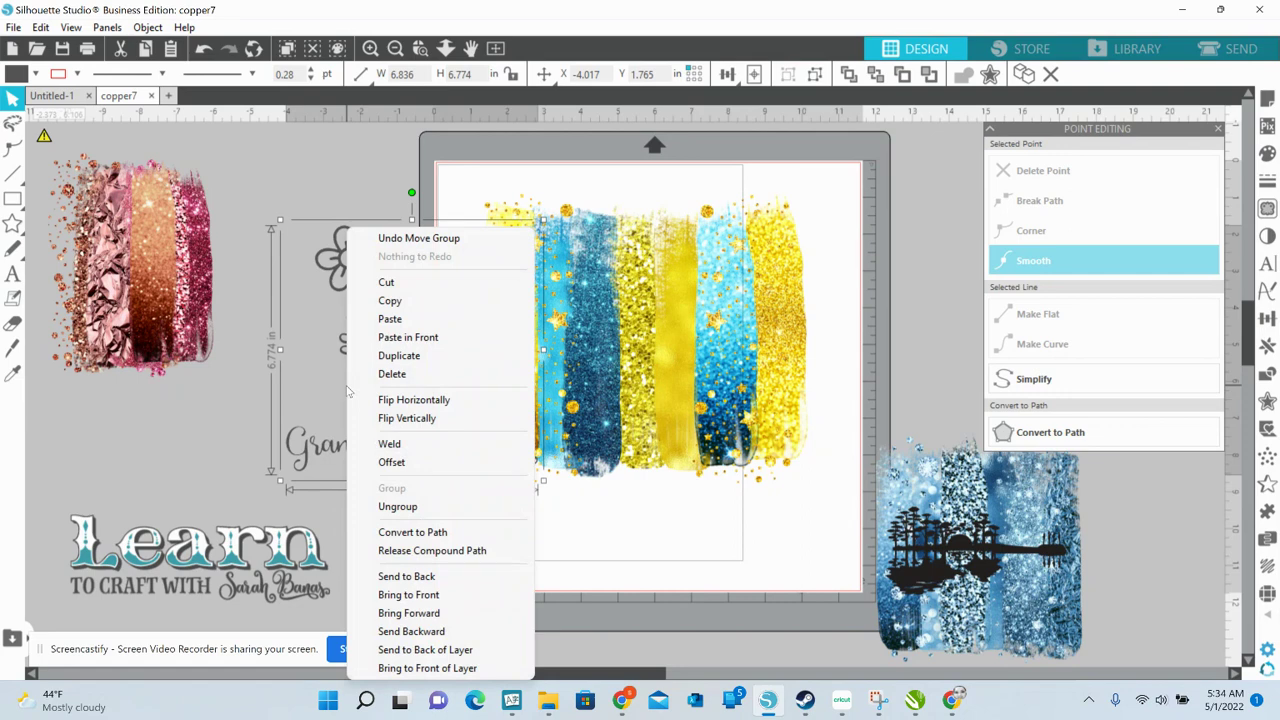
left_click(443, 576)
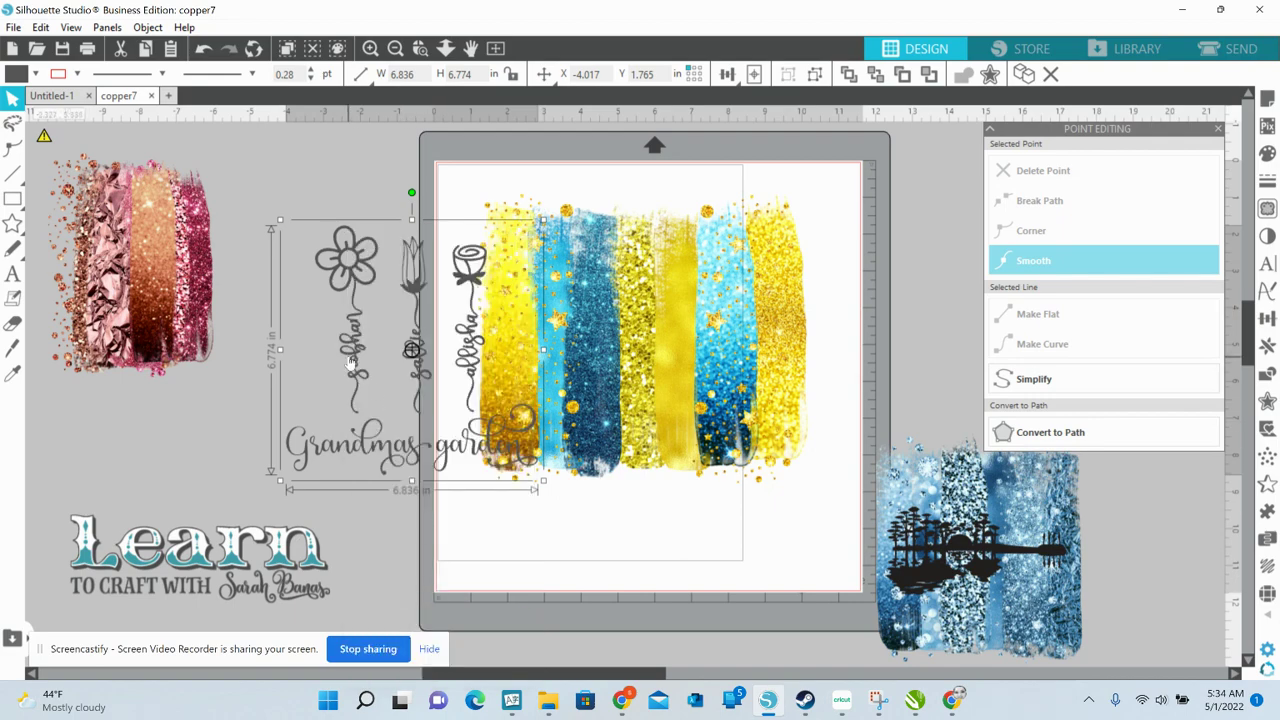
left_click_drag(351, 362, 578, 355)
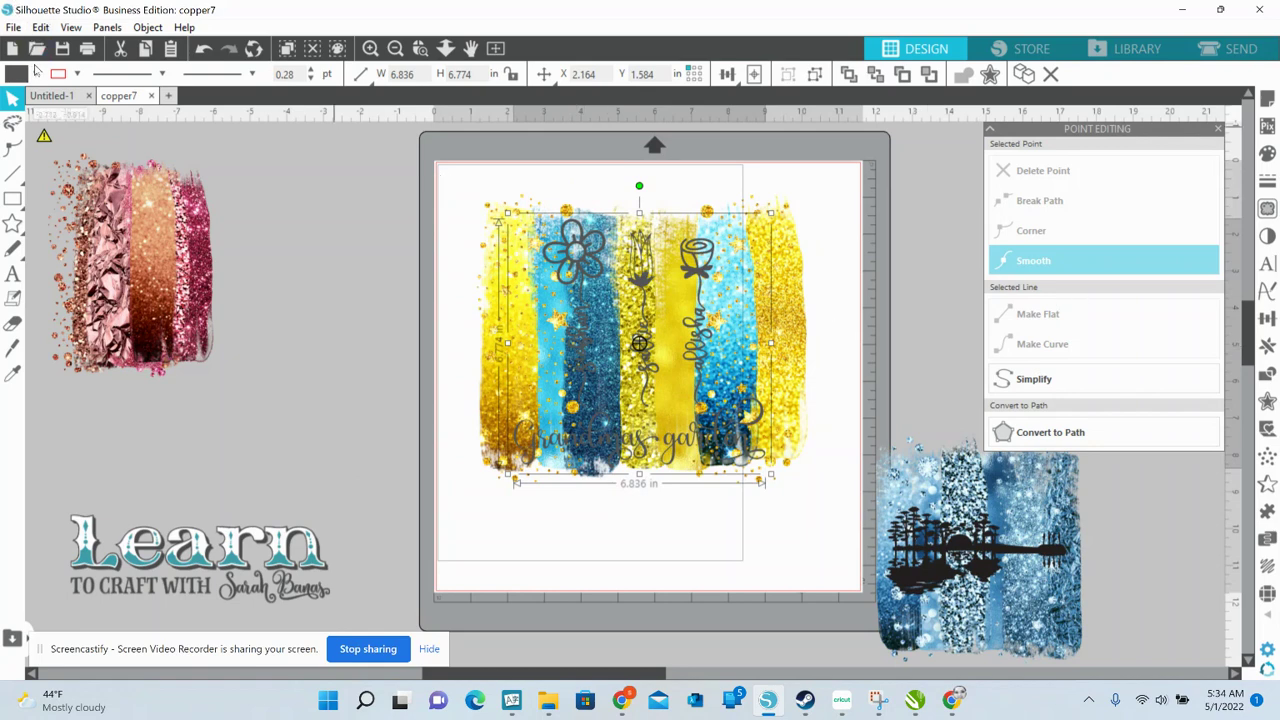
Step: Try a white fill on the "Grandmas garden" design, and change its fill to black
left_click(36, 74)
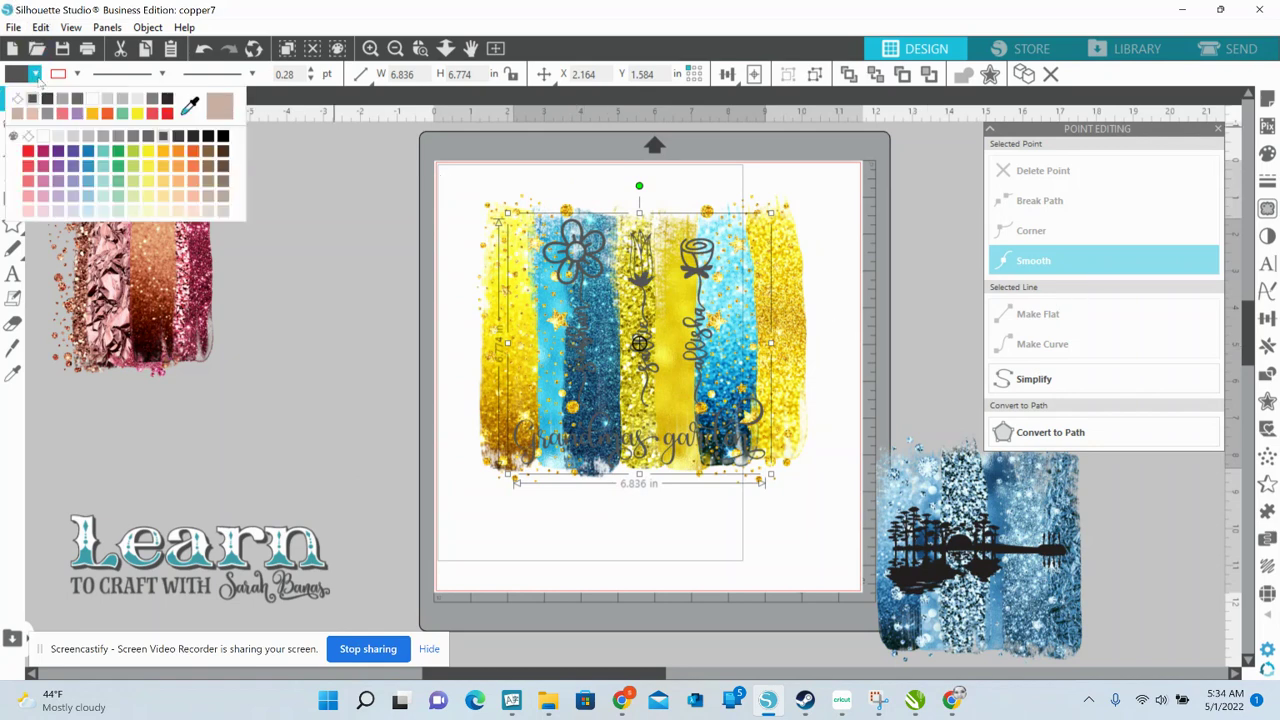
left_click(44, 139)
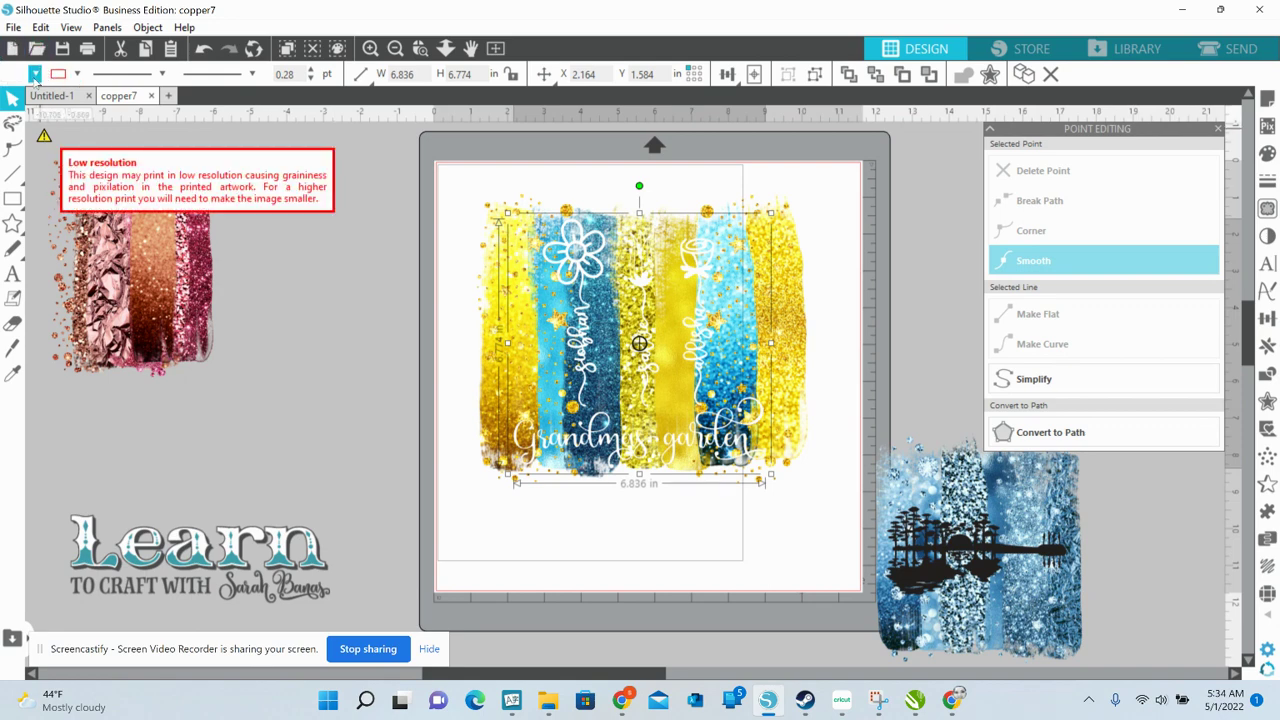
left_click(36, 74)
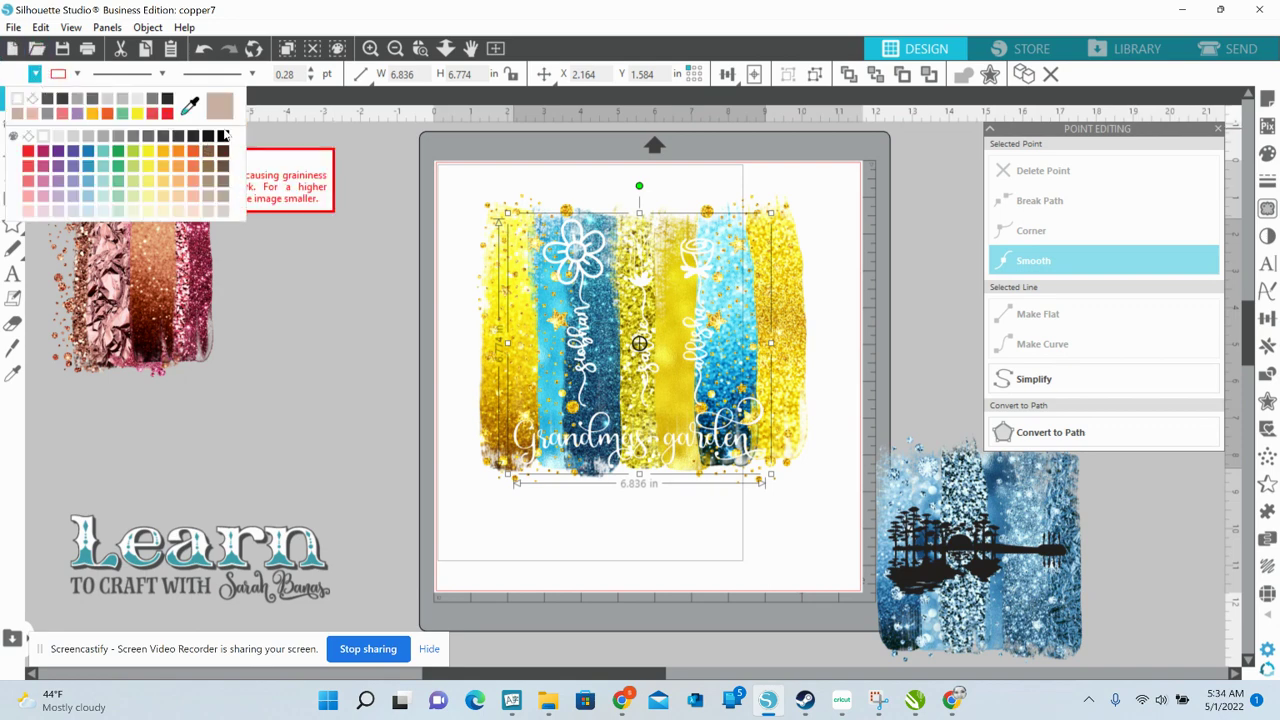
left_click(222, 138)
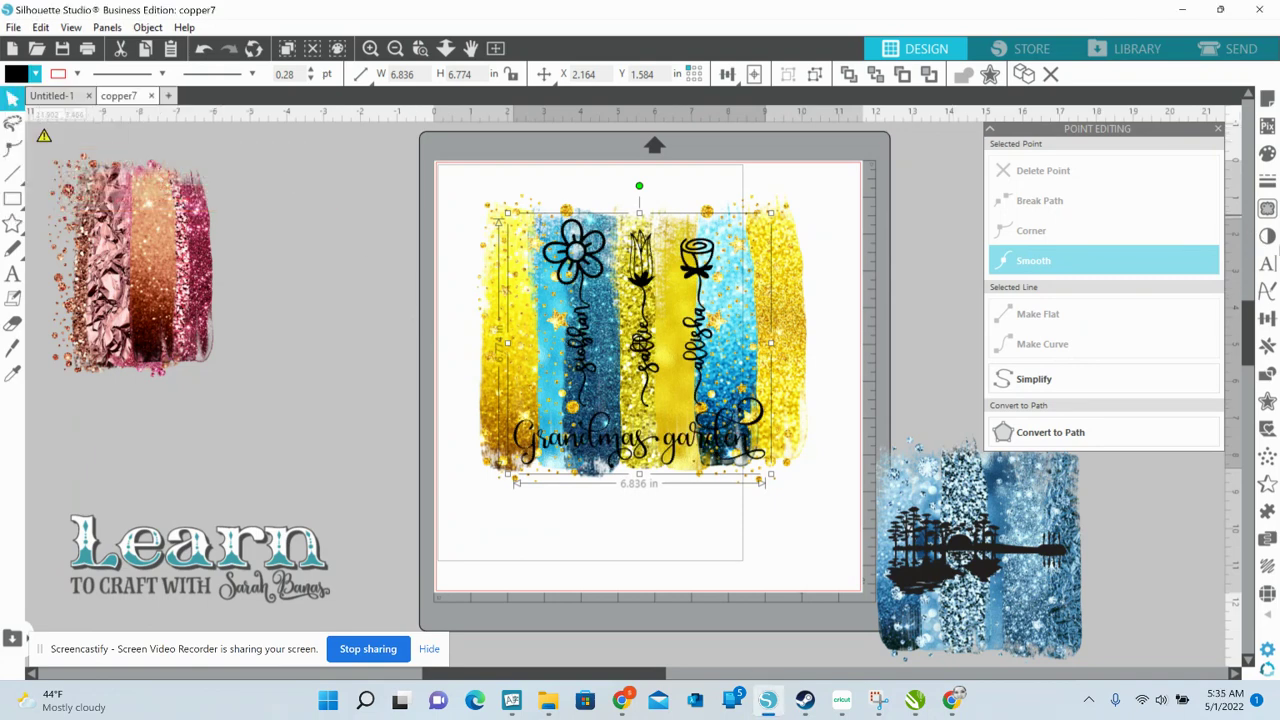
Step: Create a rounded-corner offset of 0.120 in around the "Grandmas garden" design
left_click(1268, 403)
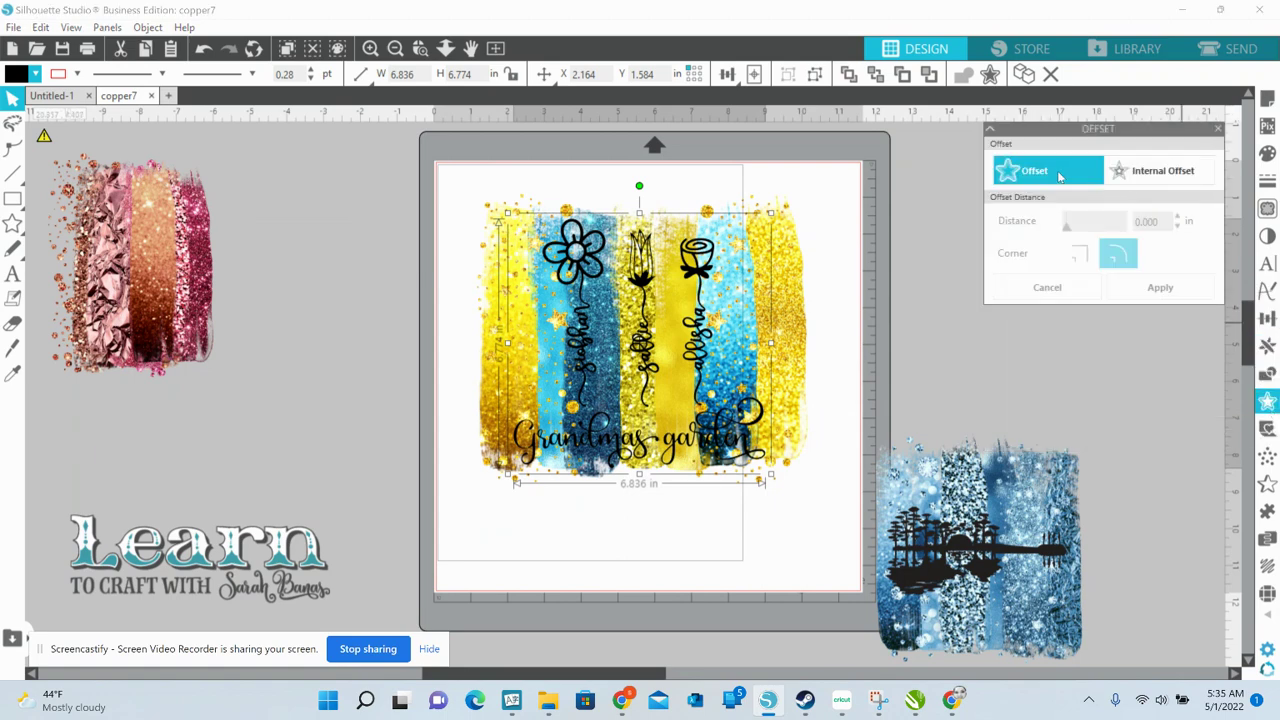
left_click(1060, 177)
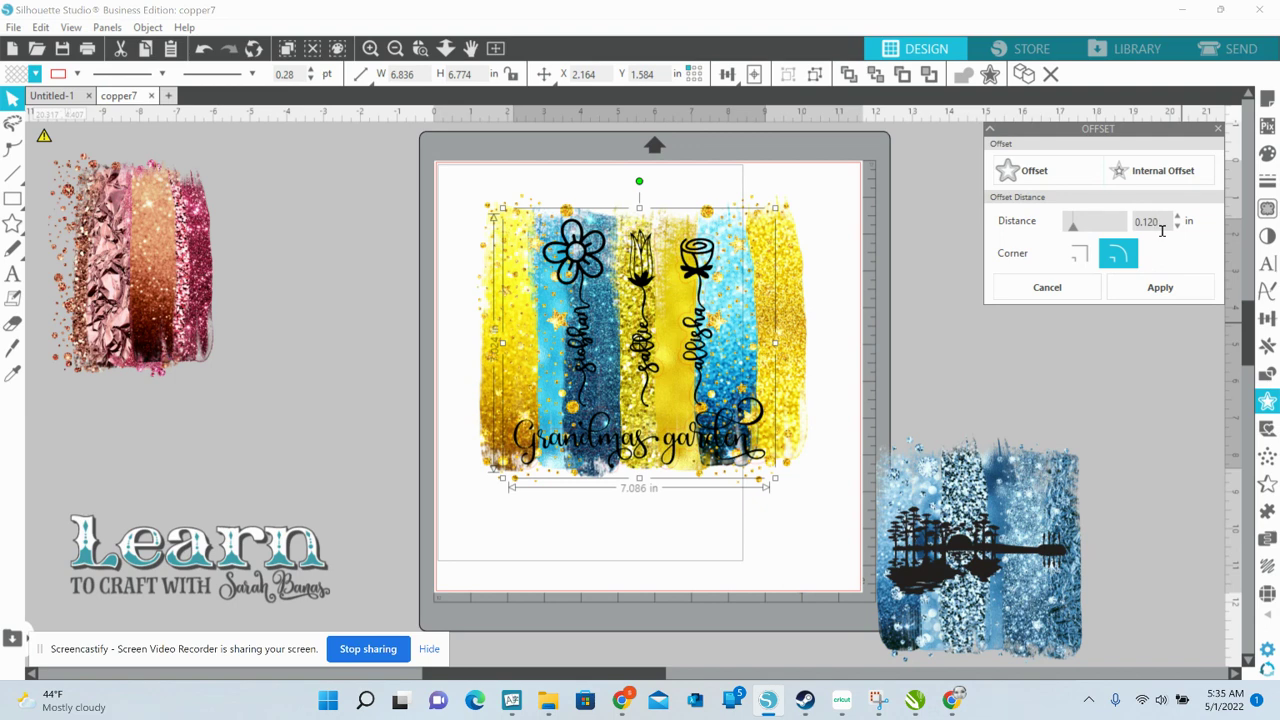
left_click(1159, 288)
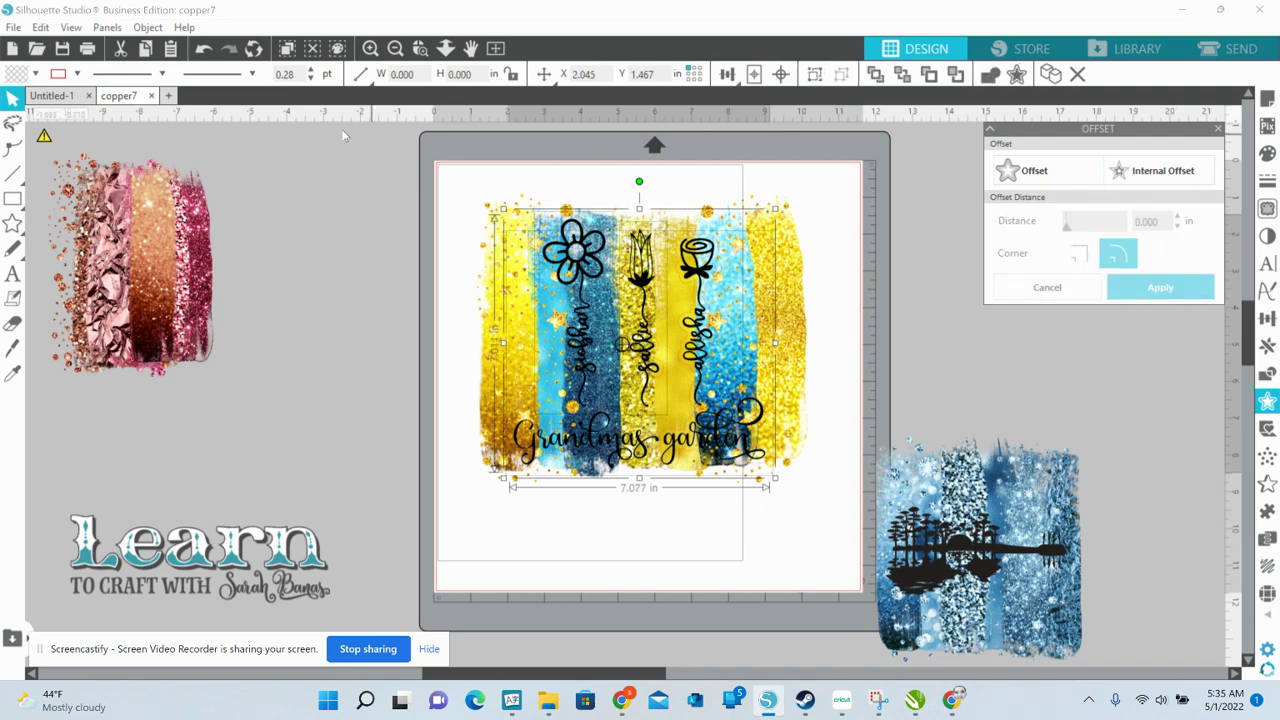
Step: Fill the offset around the "Grandmas garden" design with white and make its outline transparent
left_click(35, 74)
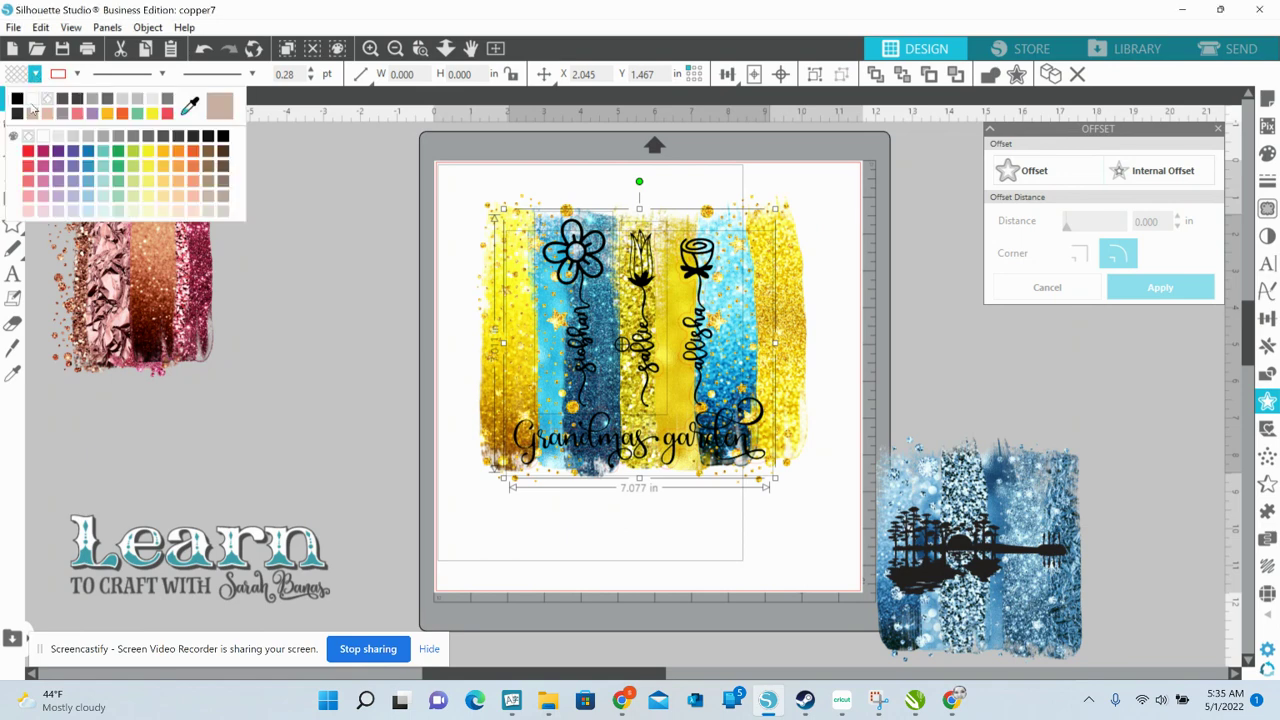
left_click(44, 138)
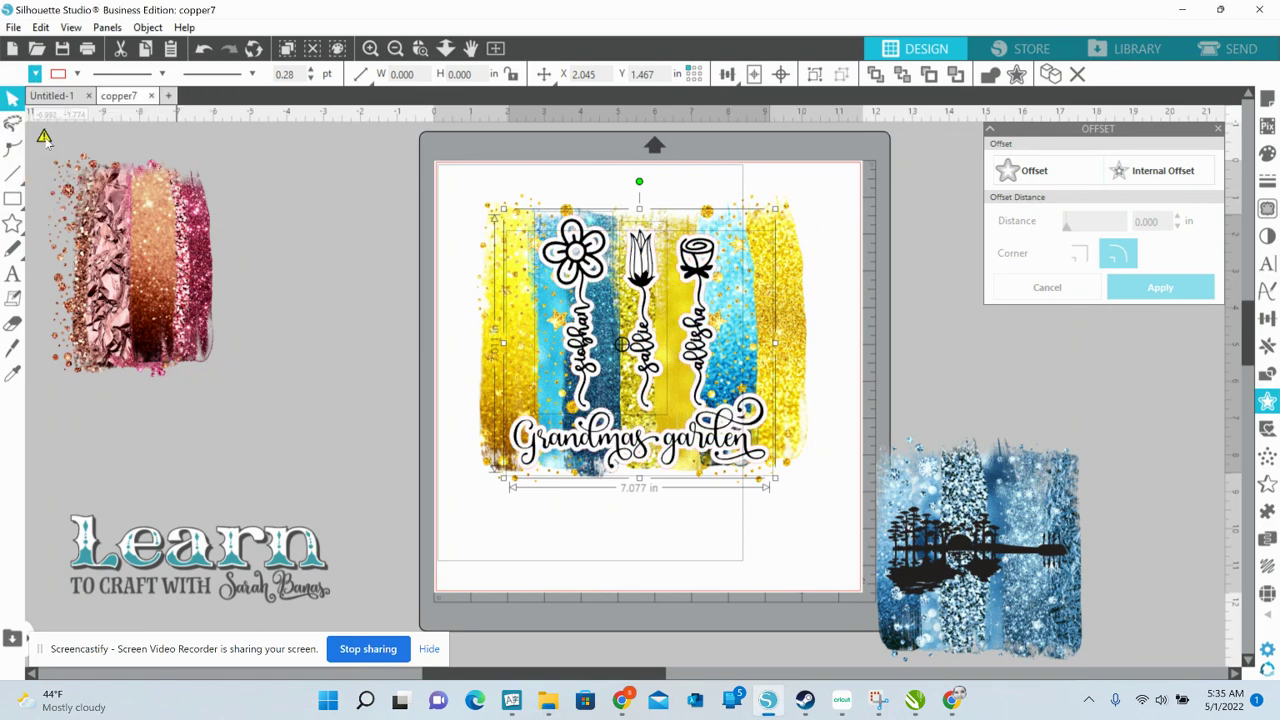
left_click(80, 75)
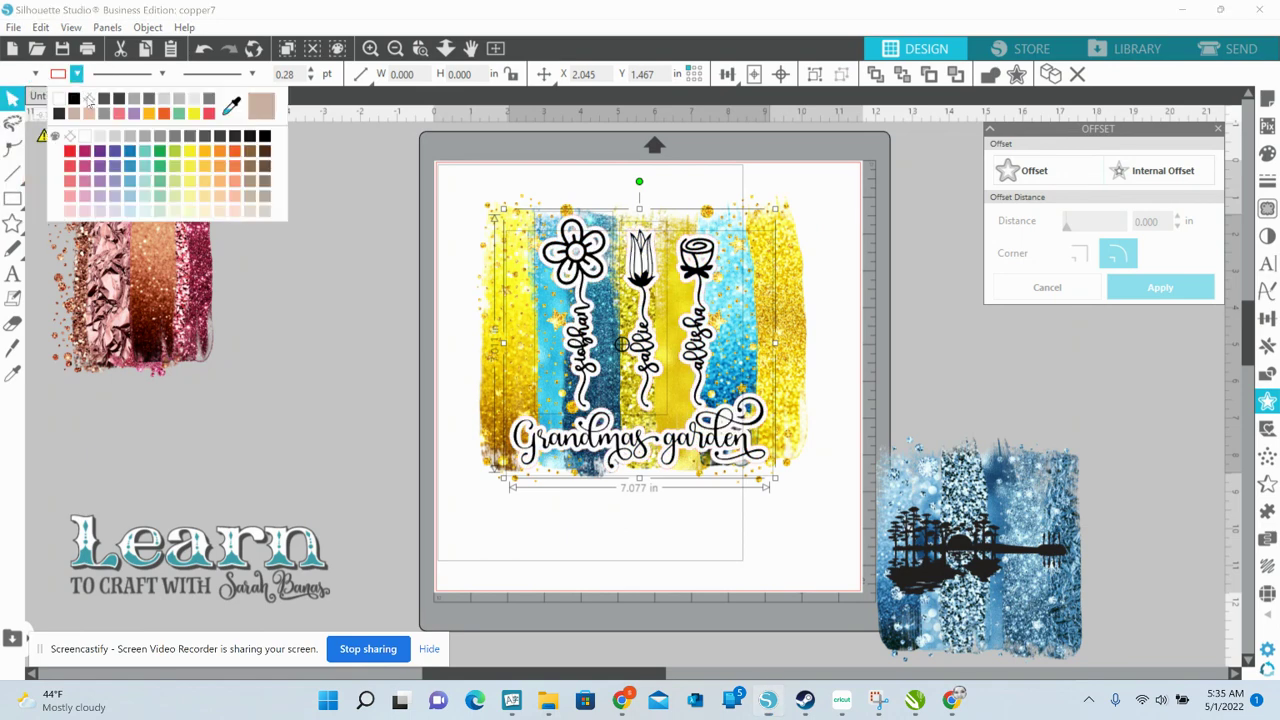
left_click(88, 100)
left_click(368, 352)
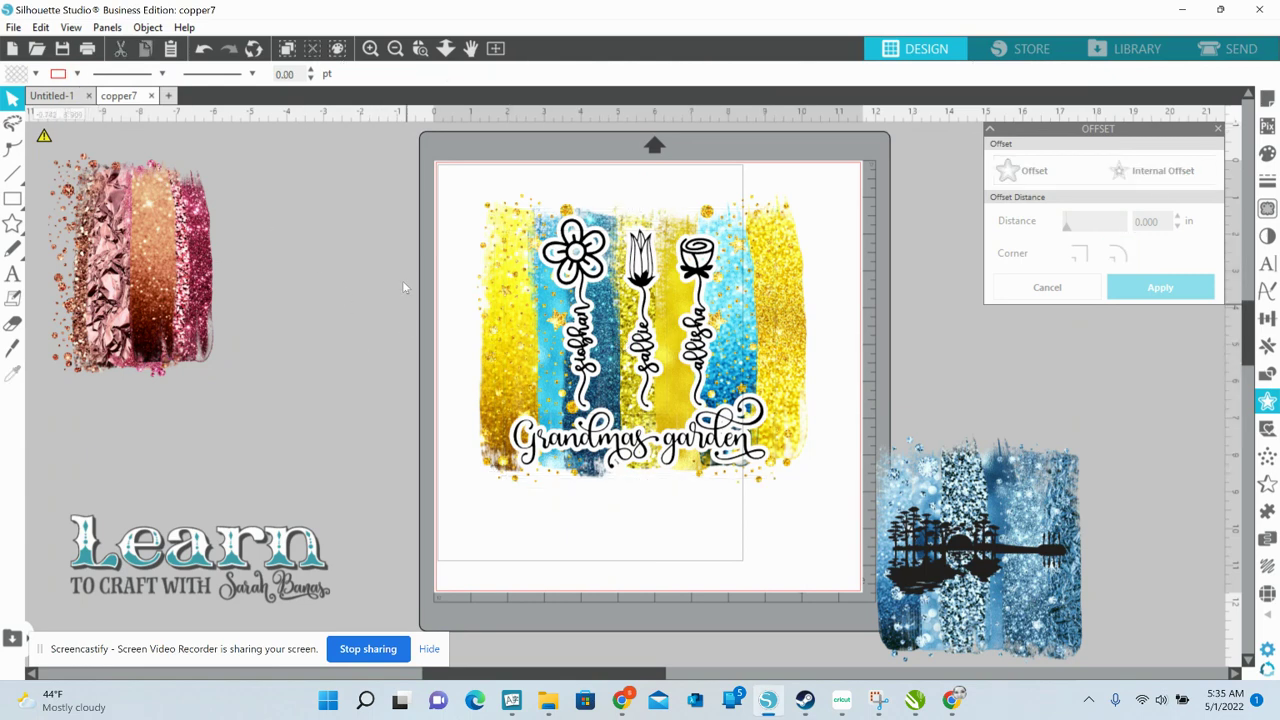
left_click(490, 270)
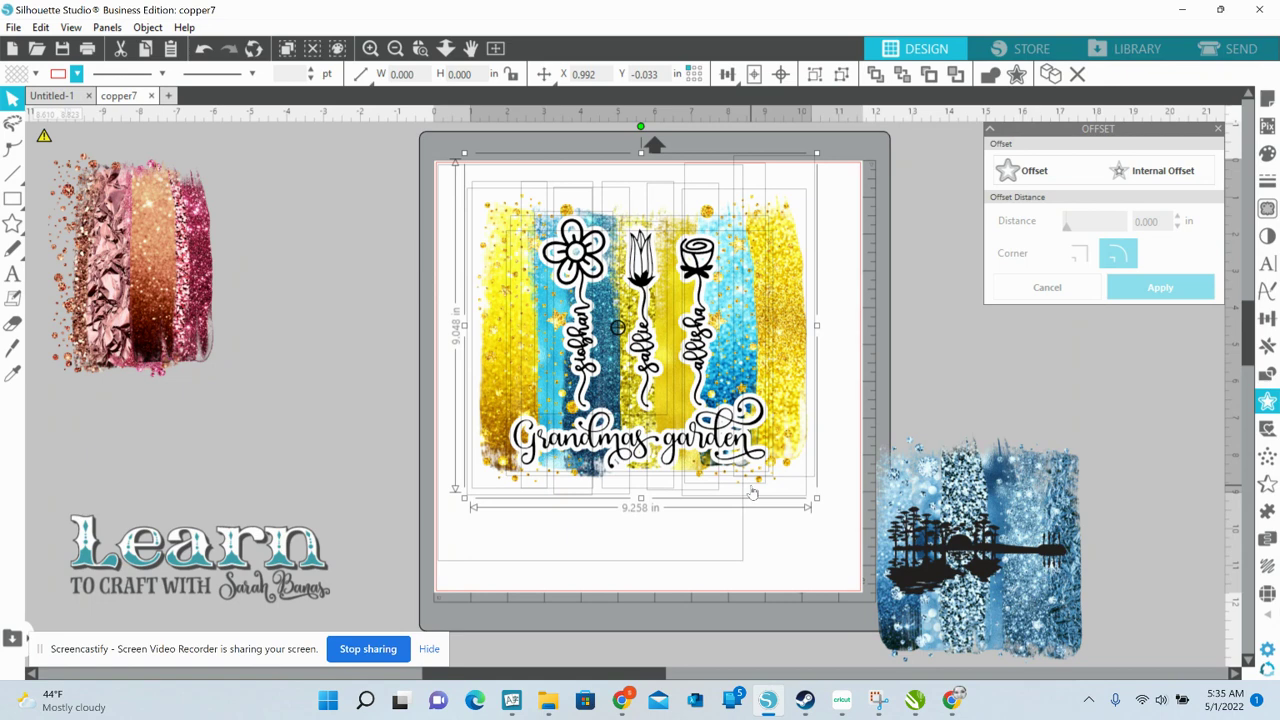
left_click(397, 370)
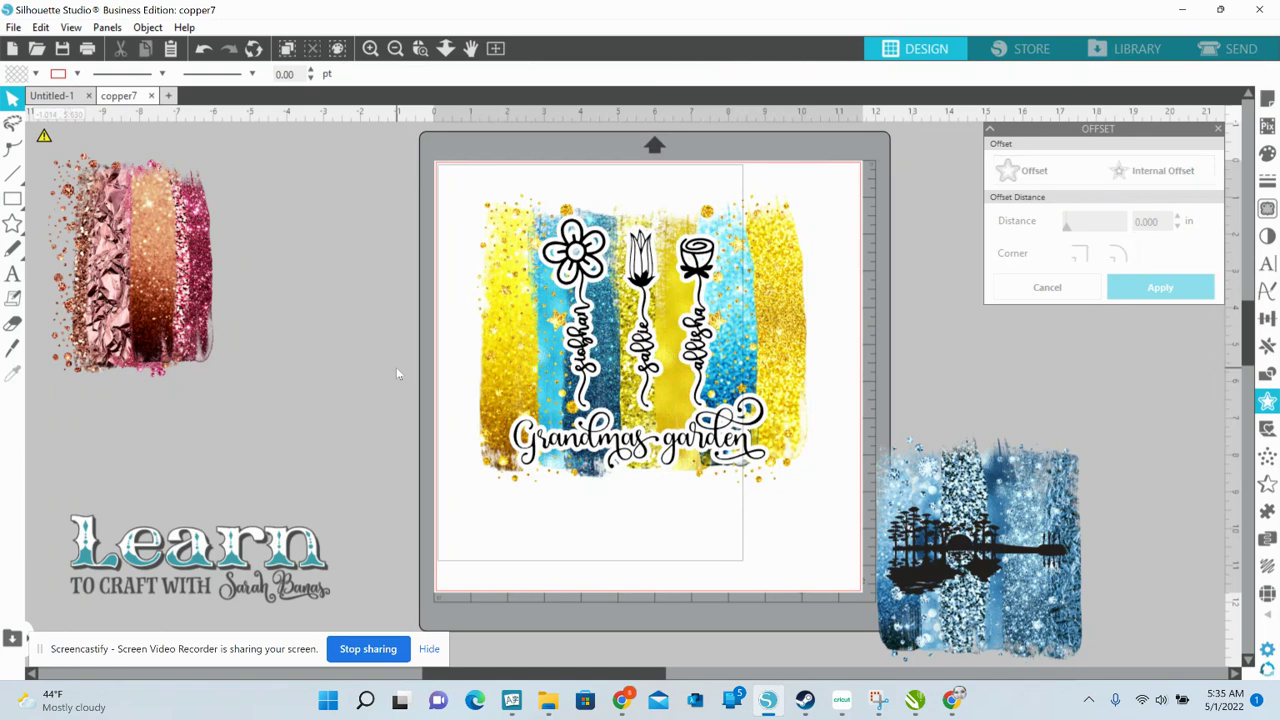